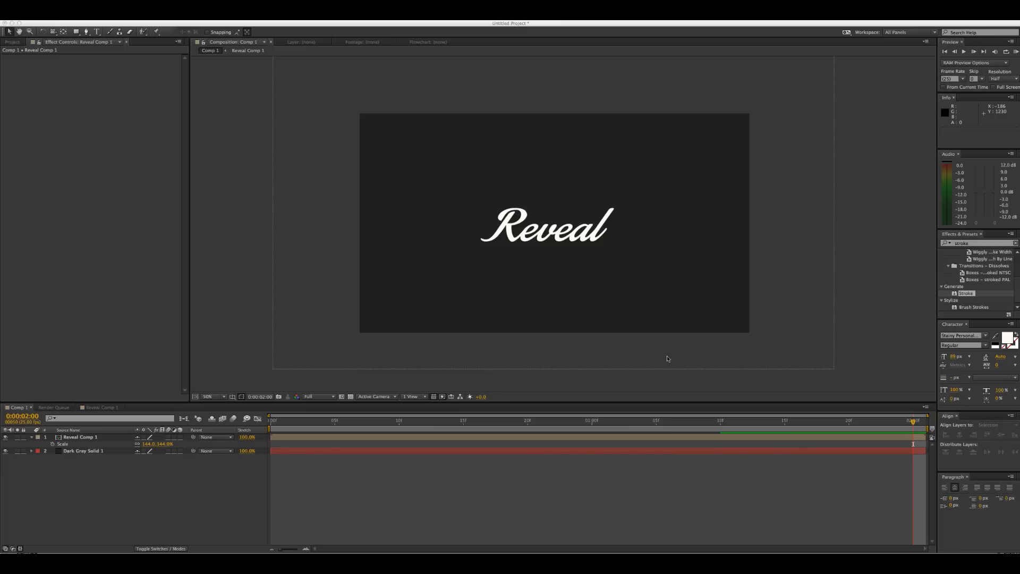
Preview the finished handwriting reveal animation in Comp 1
{"action": "key", "text": "KP_0"}
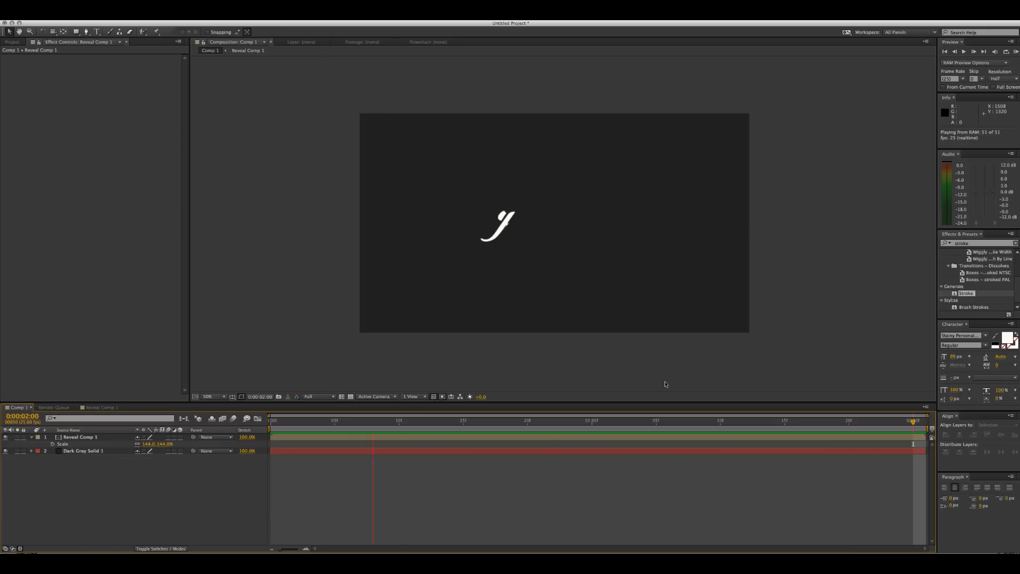
{"action": "key", "text": "space"}
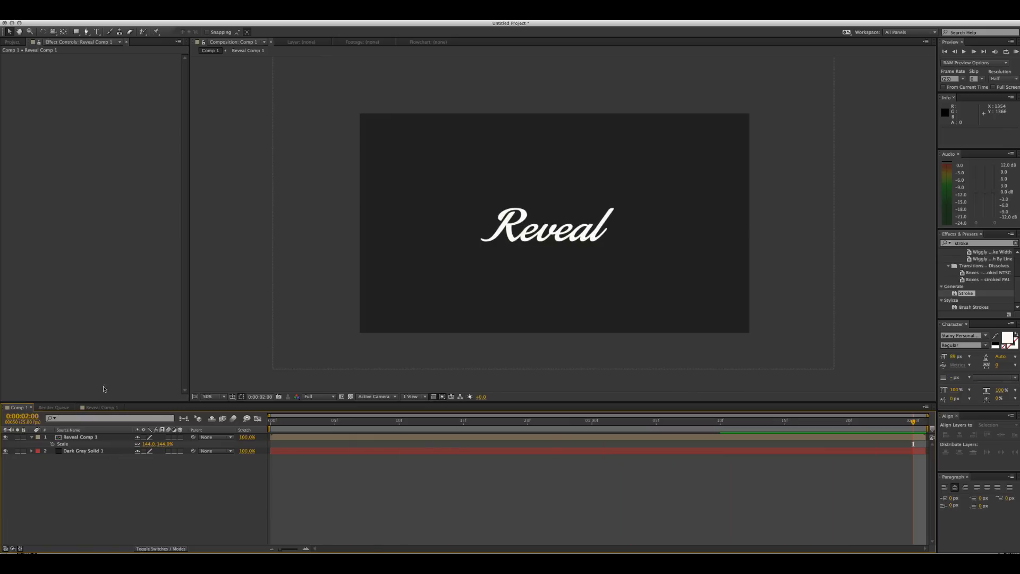
Create a new HDTV 1080 25 composition named Reveal with a duration of 2 seconds
{"action": "left_click", "coordinate": [119, 17]}
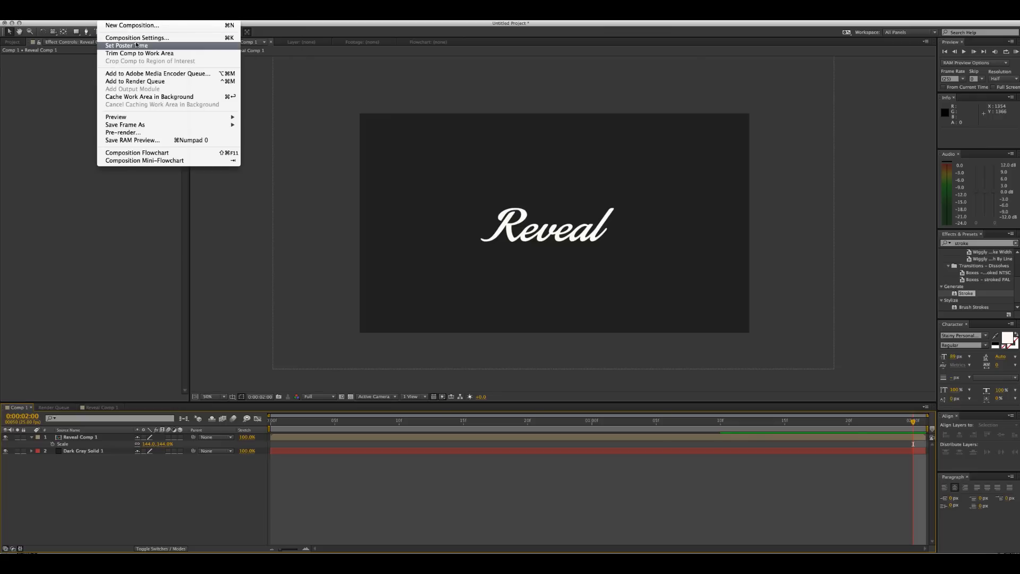
{"action": "mouse_move", "coordinate": [147, 19]}
{"action": "left_click", "coordinate": [128, 26]}
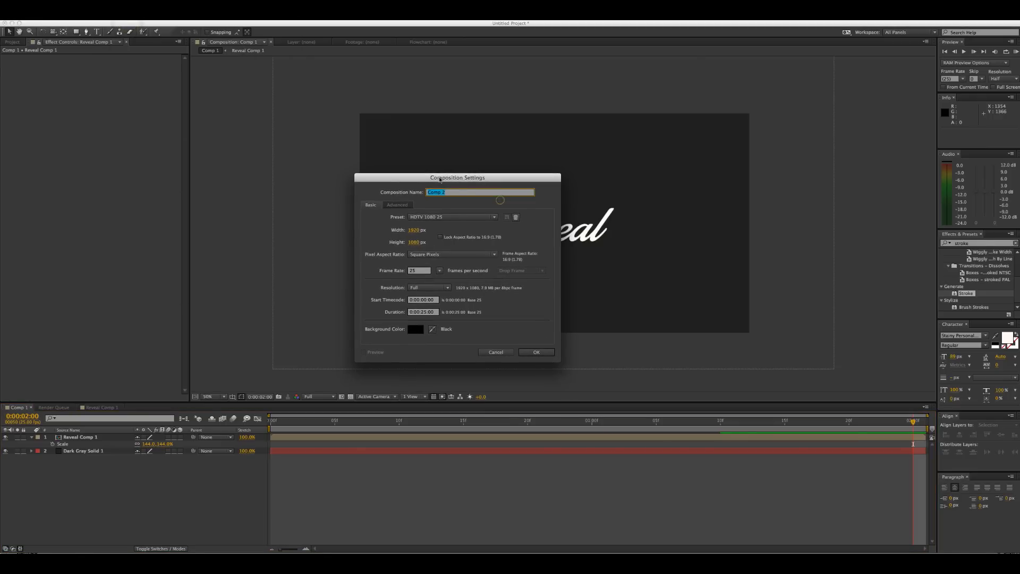
{"action": "double_click", "coordinate": [455, 194]}
{"action": "key", "text": "BackSpace"}
{"action": "key", "text": "BackSpace"}
{"action": "key", "text": "BackSpace"}
{"action": "key", "text": "BackSpace"}
{"action": "key", "text": "BackSpace"}
{"action": "key", "text": "BackSpace"}
{"action": "left_click", "coordinate": [425, 312]}
{"action": "type", "text": "2"}
{"action": "left_click_drag", "start_coordinate": [483, 181], "coordinate": [487, 172]}
{"action": "left_click", "coordinate": [534, 342]}
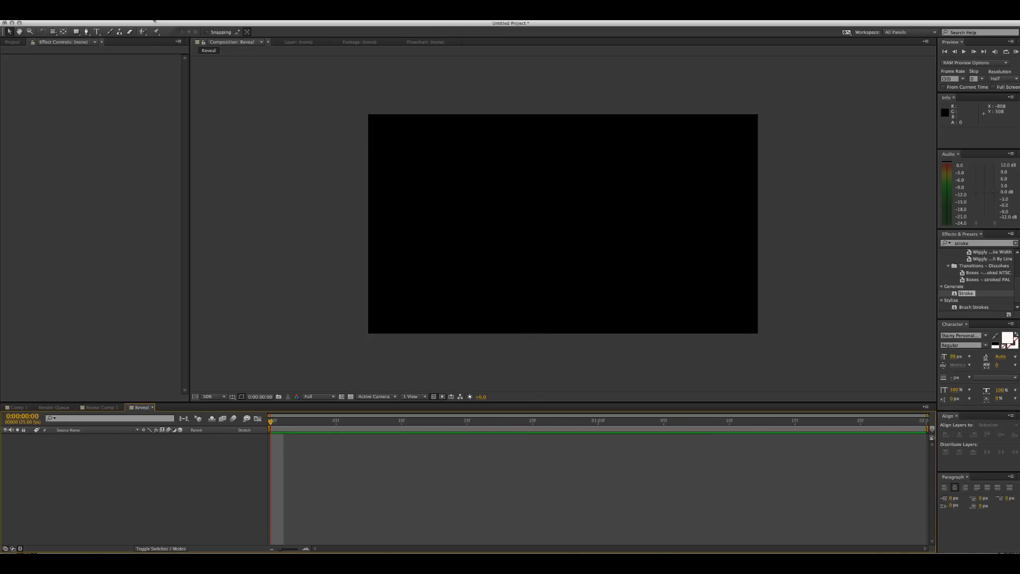
Add a 1920 x 1080 px background solid in a very dark grey to the Reveal composition
{"action": "left_click", "coordinate": [154, 20]}
{"action": "mouse_move", "coordinate": [159, 25]}
{"action": "left_click", "coordinate": [283, 33]}
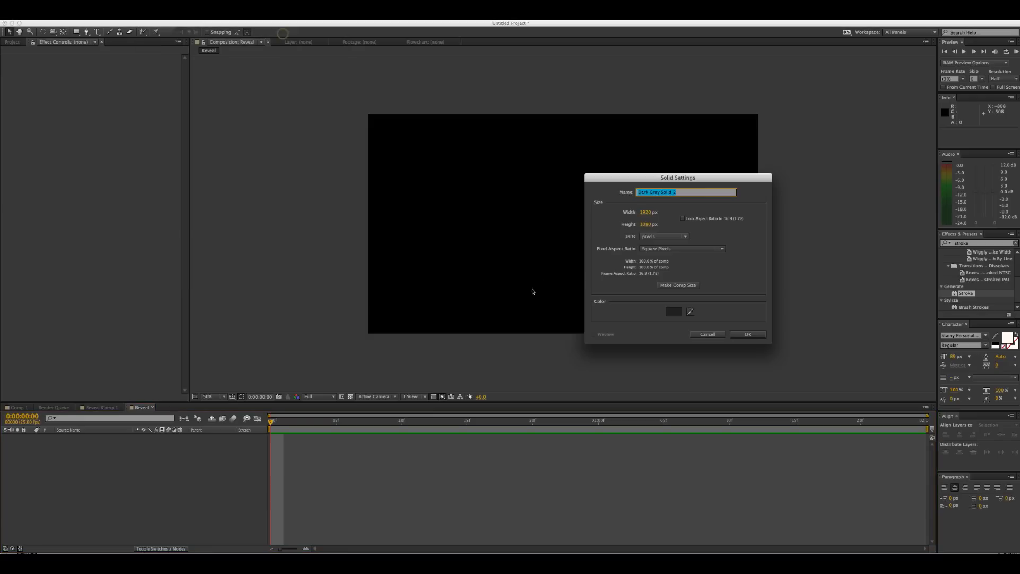
{"action": "left_click", "coordinate": [673, 311]}
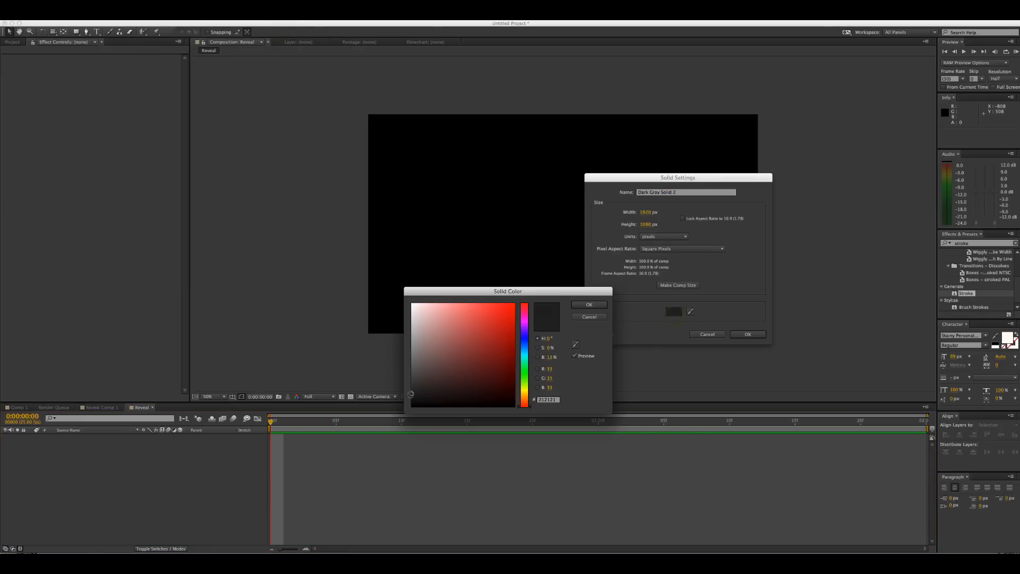
{"action": "left_click", "coordinate": [483, 321]}
{"action": "left_click", "coordinate": [502, 352]}
{"action": "left_click", "coordinate": [509, 318]}
{"action": "left_click_drag", "start_coordinate": [524, 317], "coordinate": [519, 368]}
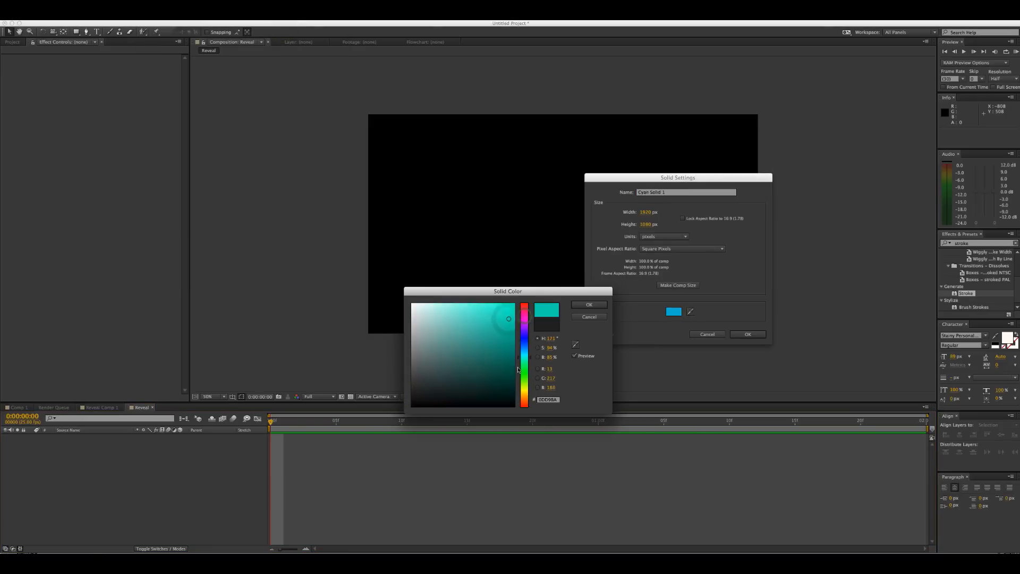
{"action": "left_click", "coordinate": [414, 393]}
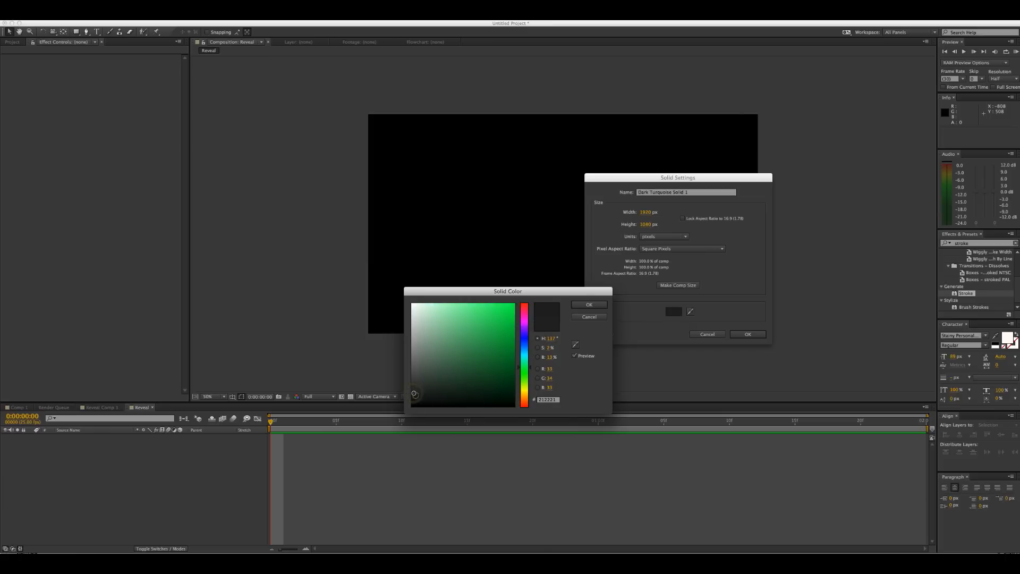
{"action": "left_click", "coordinate": [413, 394]}
{"action": "left_click", "coordinate": [584, 308]}
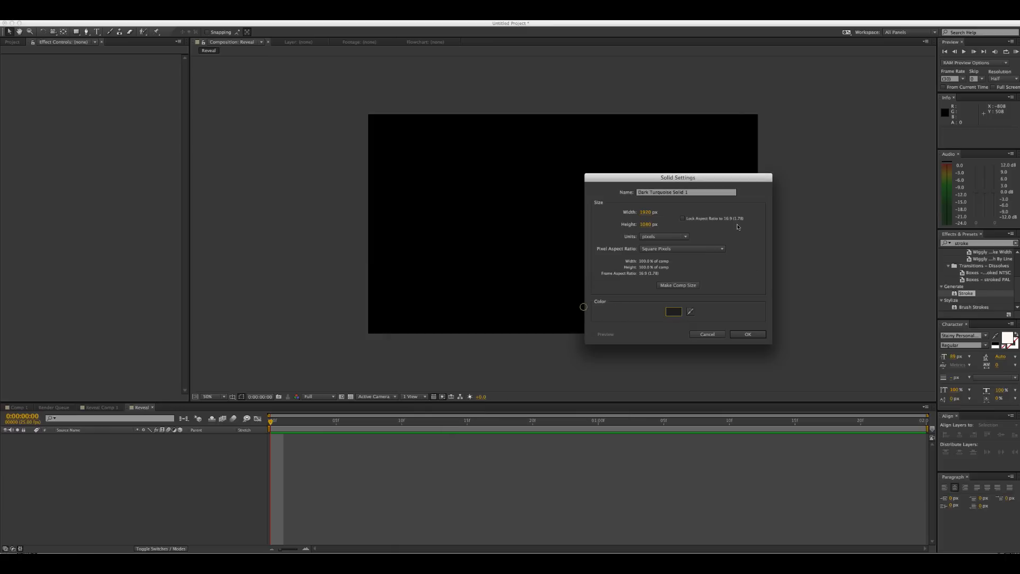
{"action": "left_click", "coordinate": [743, 334]}
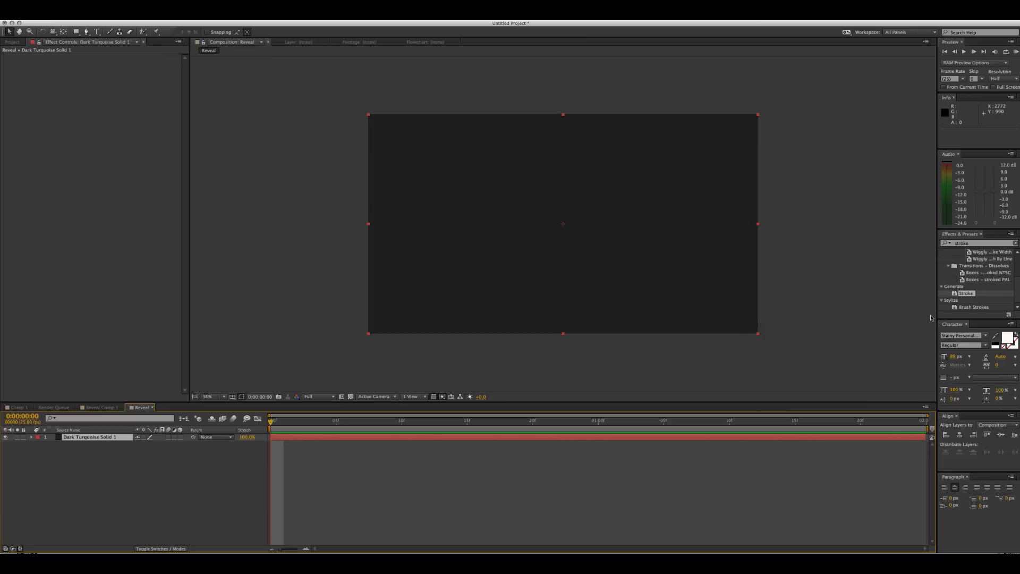
Add the text "Reveal" in the white script font and move it near the middle of the frame
{"action": "left_click", "coordinate": [97, 33]}
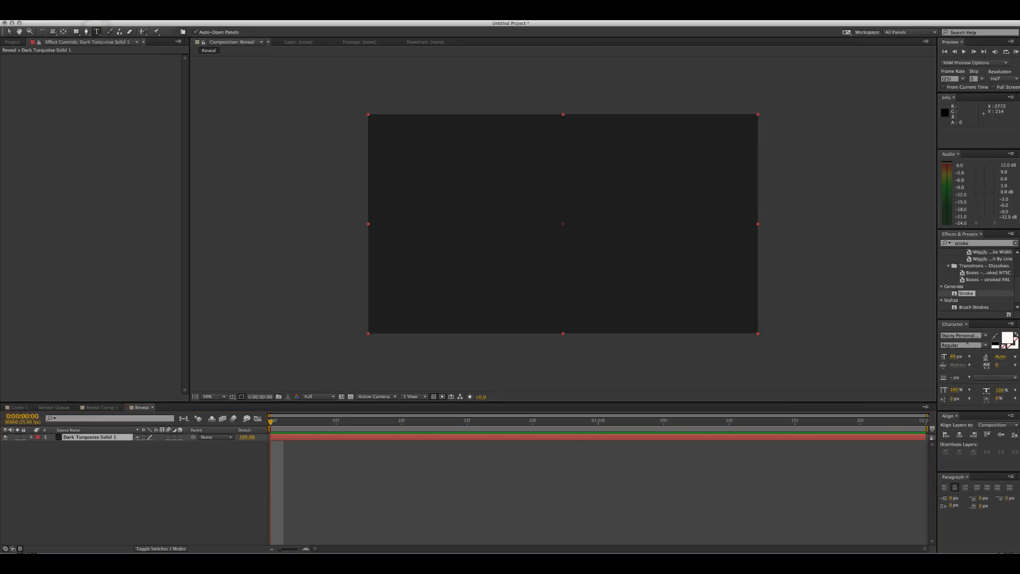
{"action": "left_click", "coordinate": [983, 339]}
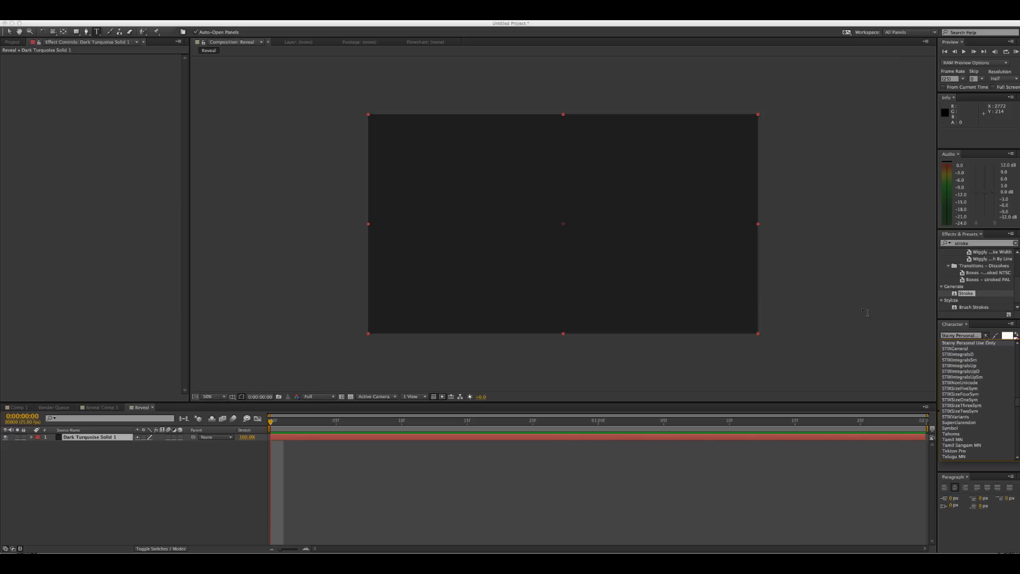
{"action": "left_click", "coordinate": [520, 222]}
{"action": "type", "text": "R"}
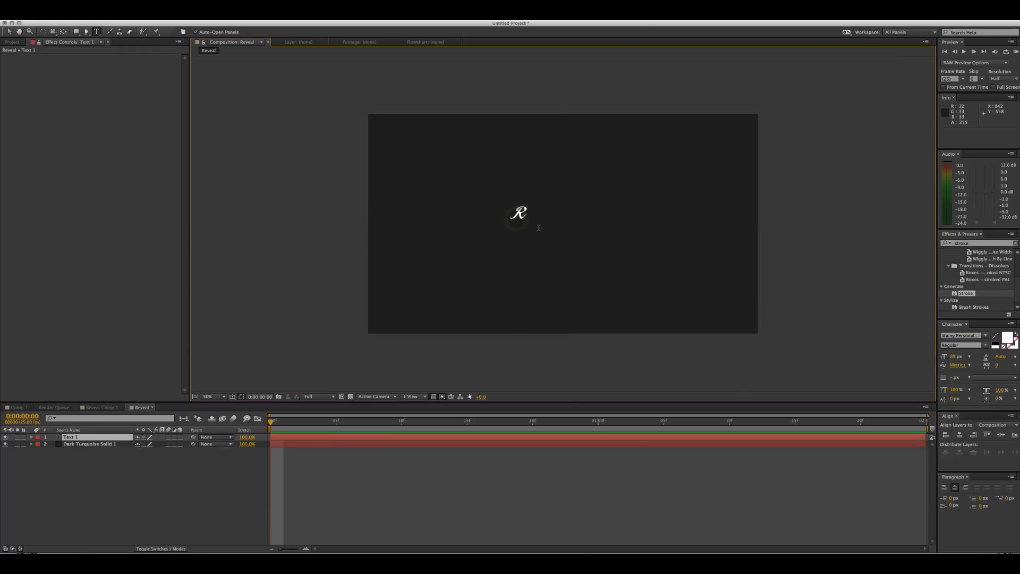
{"action": "type", "text": "eveal"}
{"action": "left_click", "coordinate": [9, 31]}
{"action": "left_click_drag", "start_coordinate": [523, 218], "coordinate": [571, 226]}
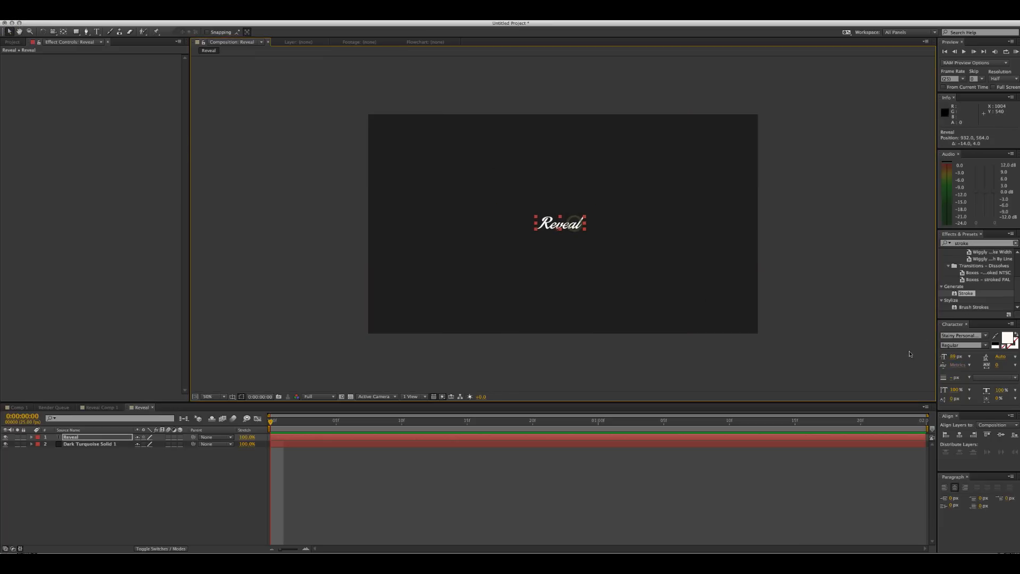
Set the font size of the Reveal text to 129 px
{"action": "left_click", "coordinate": [951, 358]}
{"action": "key", "text": "shift+Up"}
{"action": "key", "text": "shift+Up"}
{"action": "key", "text": "shift+Up"}
{"action": "key", "text": "shift+Up"}
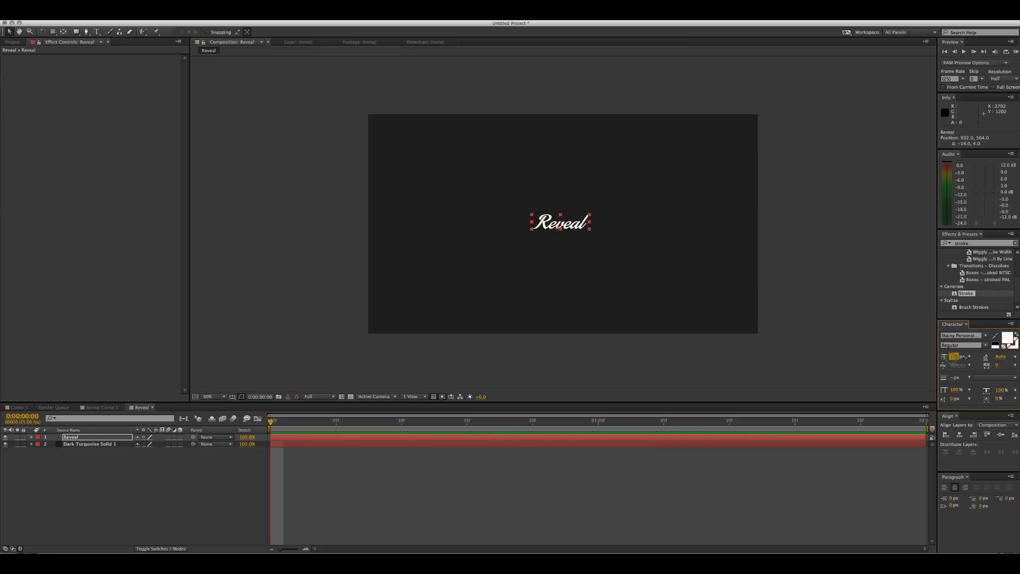
Centre the Reveal text horizontally and vertically in the composition
{"action": "left_click_drag", "start_coordinate": [572, 225], "coordinate": [621, 223]}
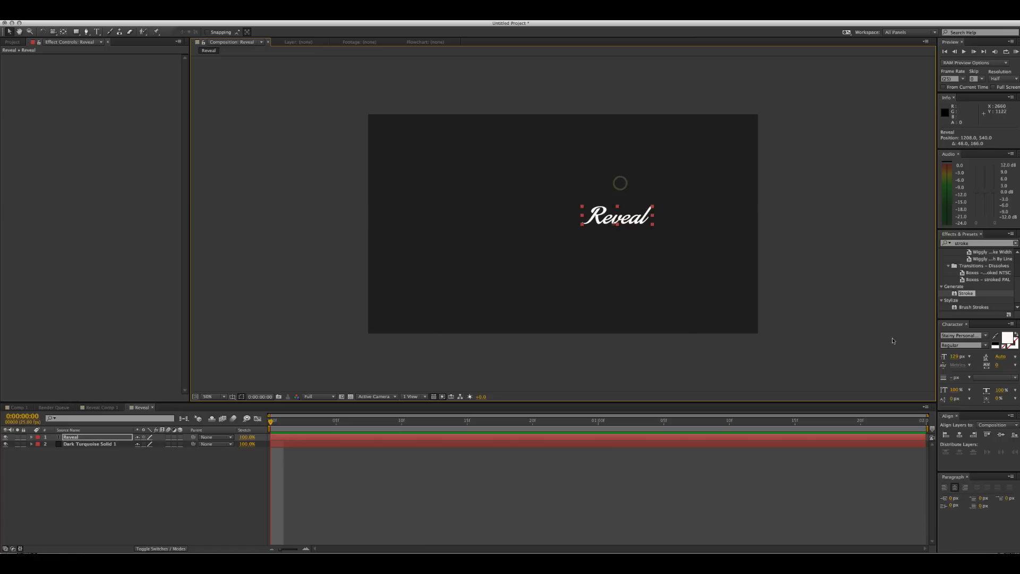
{"action": "left_click", "coordinate": [960, 435]}
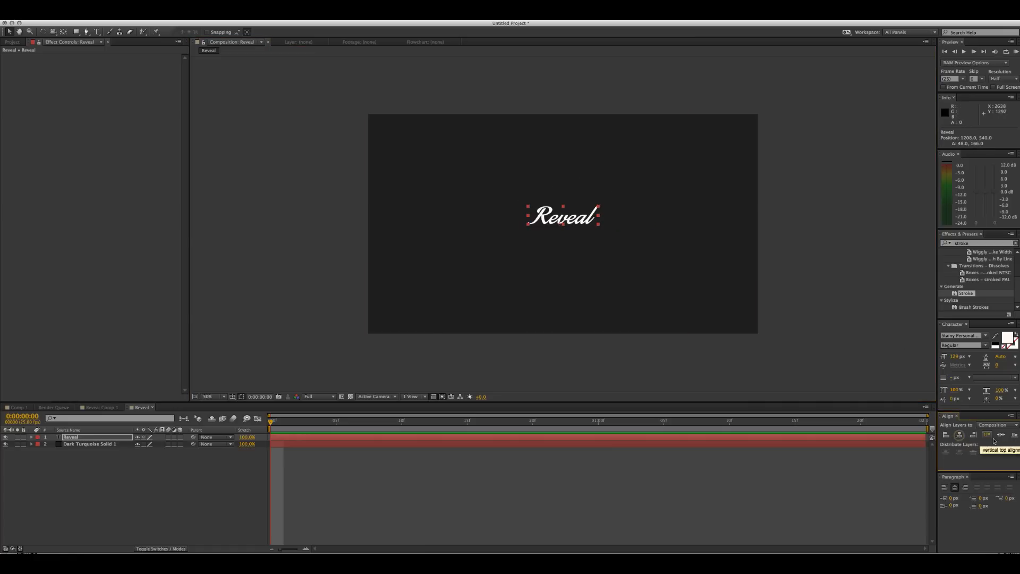
{"action": "left_click", "coordinate": [1000, 435]}
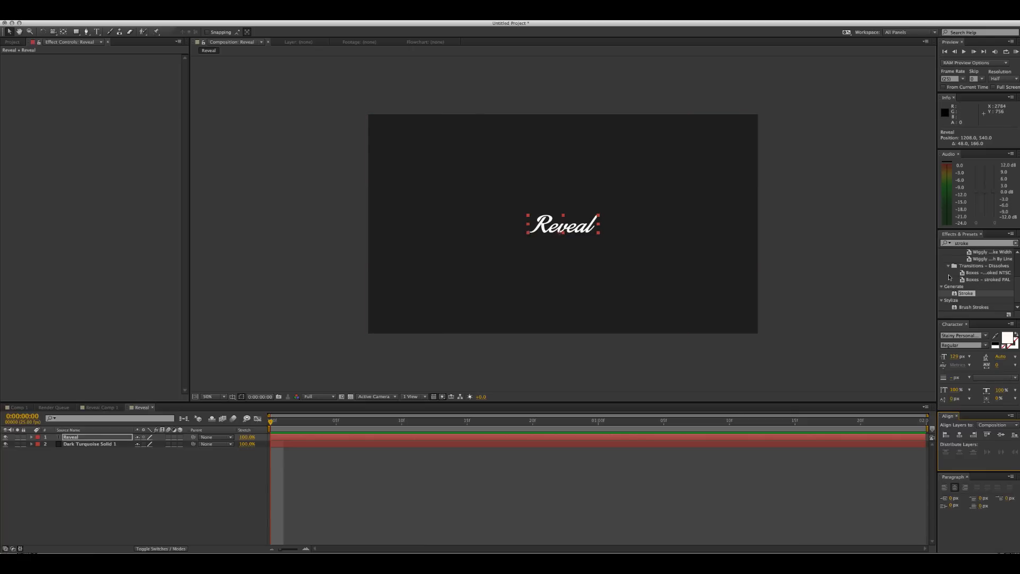
Look up the Stroke effect and apply it from the Generate category to the Reveal text layer
{"action": "left_click", "coordinate": [971, 244]}
{"action": "key", "text": "BackSpace"}
{"action": "type", "text": "strok"}
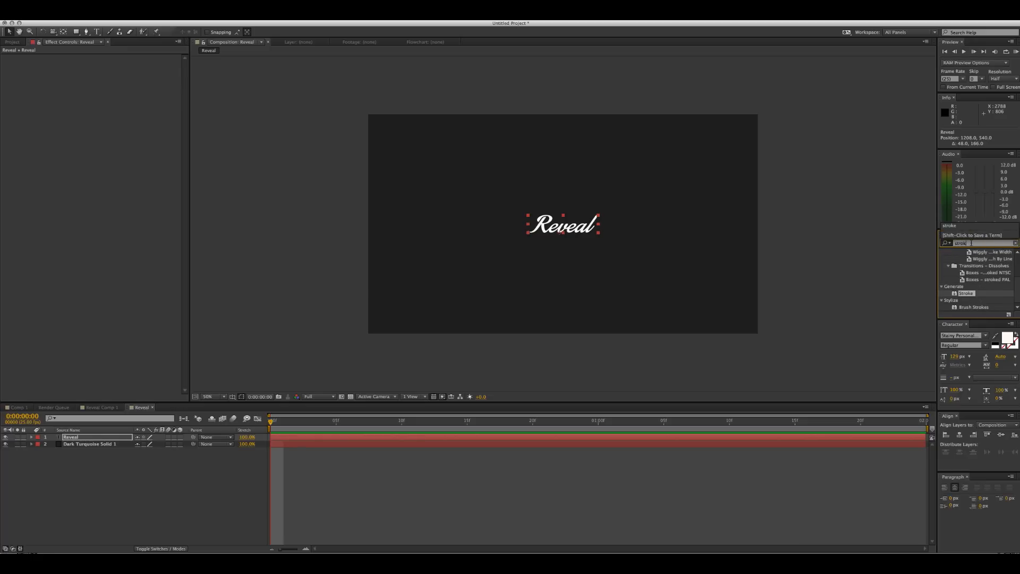
{"action": "left_click", "coordinate": [954, 288]}
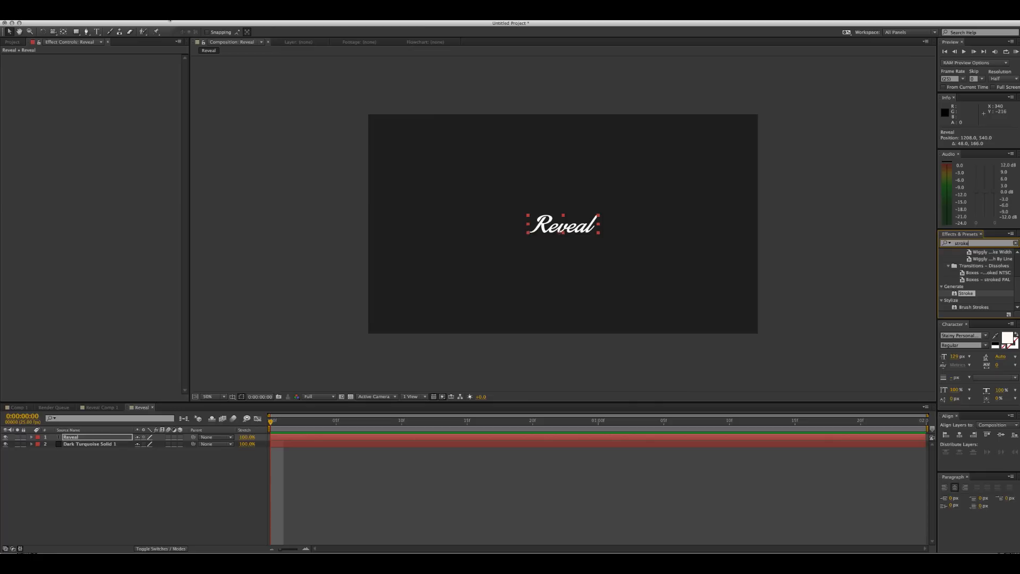
{"action": "left_click", "coordinate": [170, 20]}
{"action": "left_click", "coordinate": [185, 519]}
{"action": "left_click", "coordinate": [150, 473]}
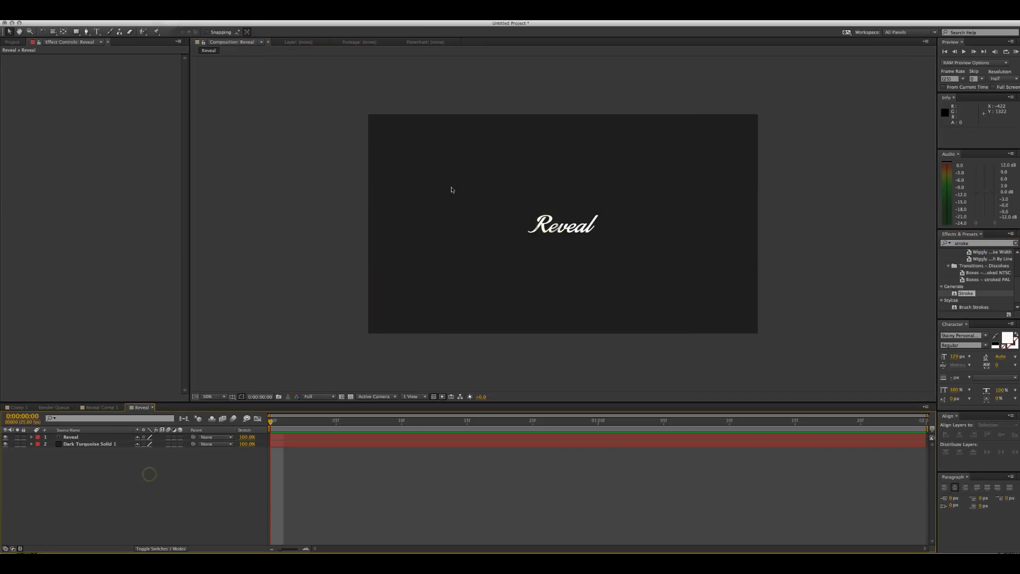
{"action": "left_click", "coordinate": [551, 224]}
{"action": "left_click", "coordinate": [170, 20]}
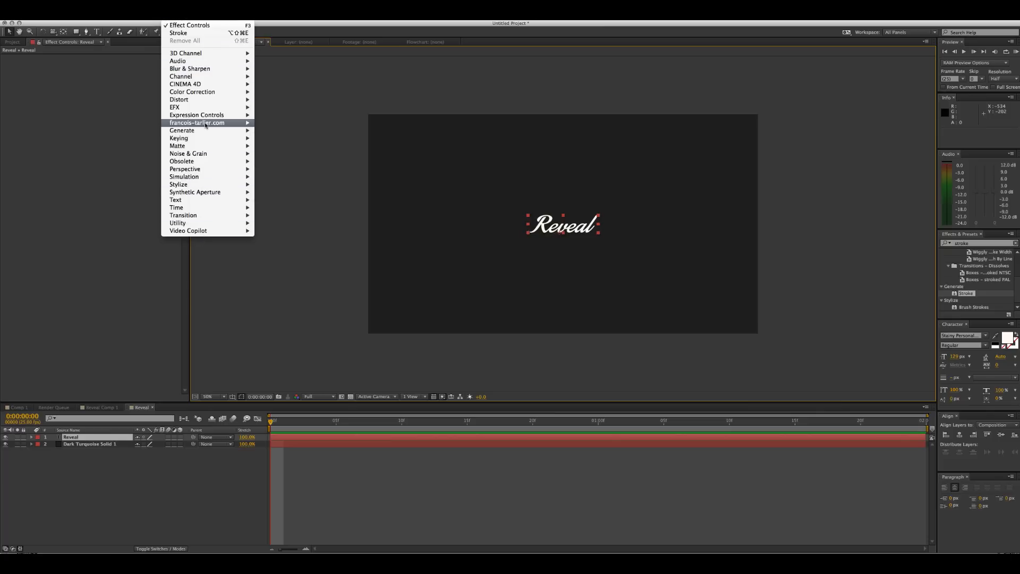
{"action": "mouse_move", "coordinate": [205, 130]}
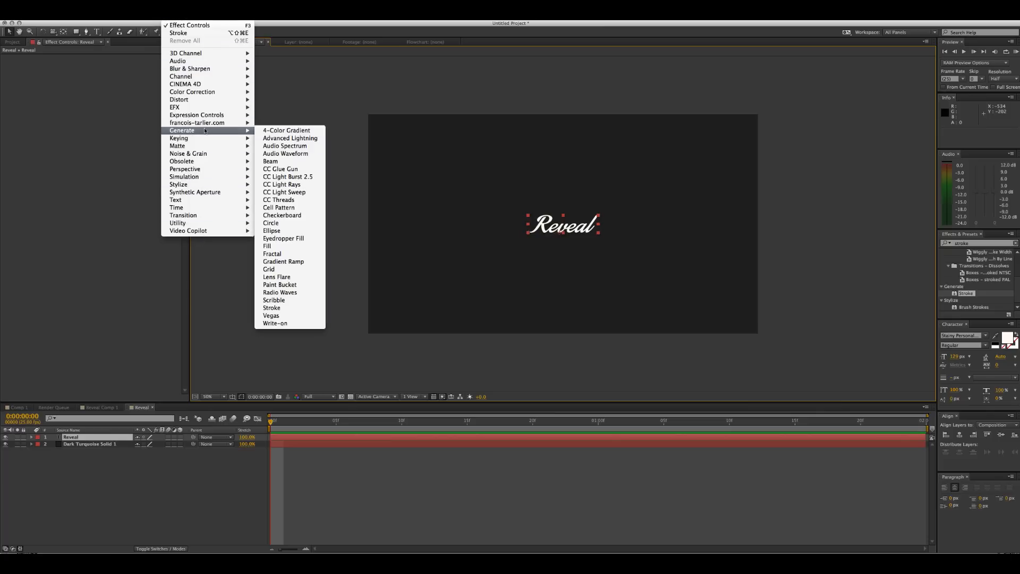
{"action": "left_click", "coordinate": [284, 310]}
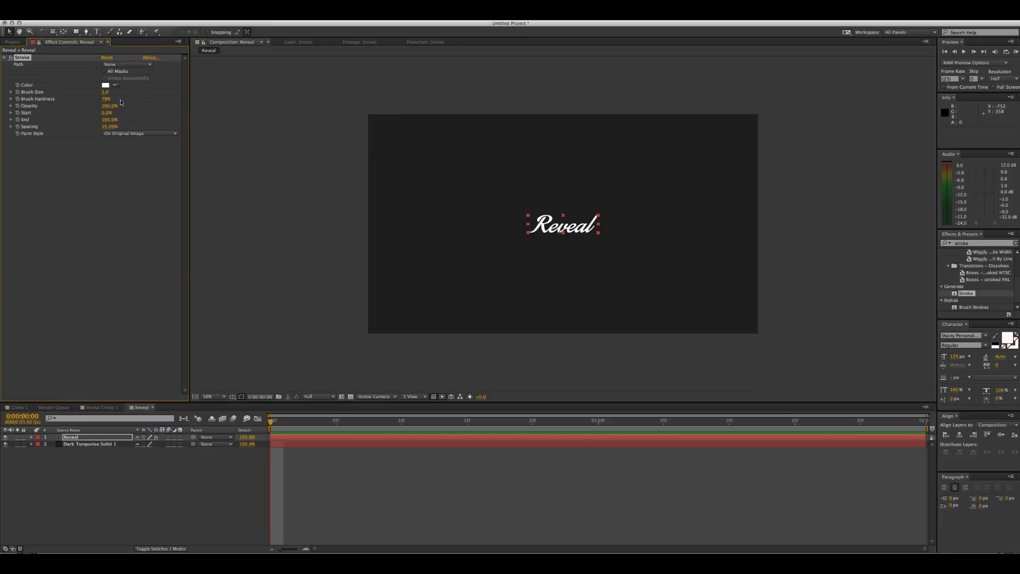
Try the Reveal Original Image paint style on the Stroke effect, check the path choices, and restore On Original Image
{"action": "left_click", "coordinate": [139, 133]}
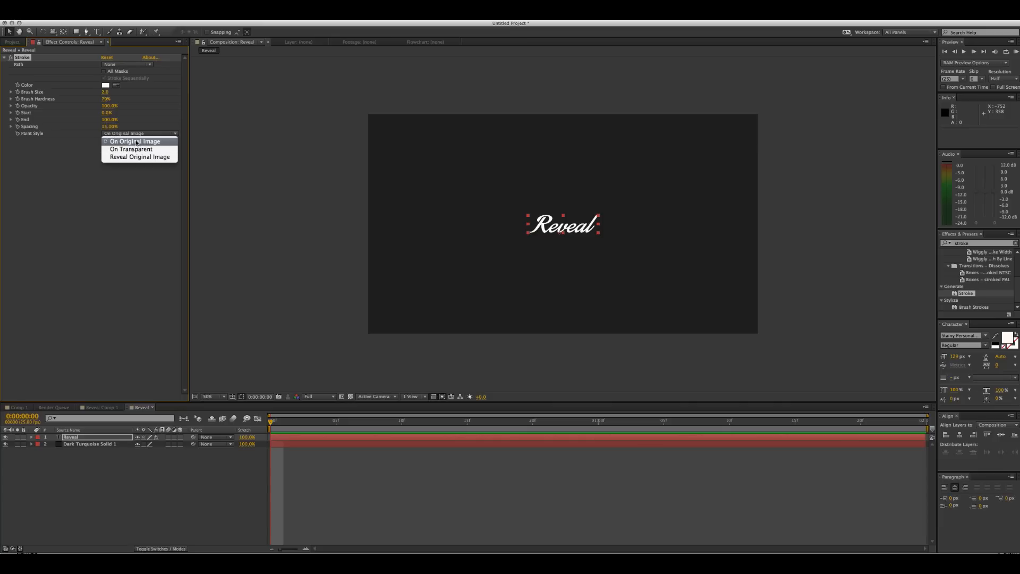
{"action": "left_click", "coordinate": [128, 157]}
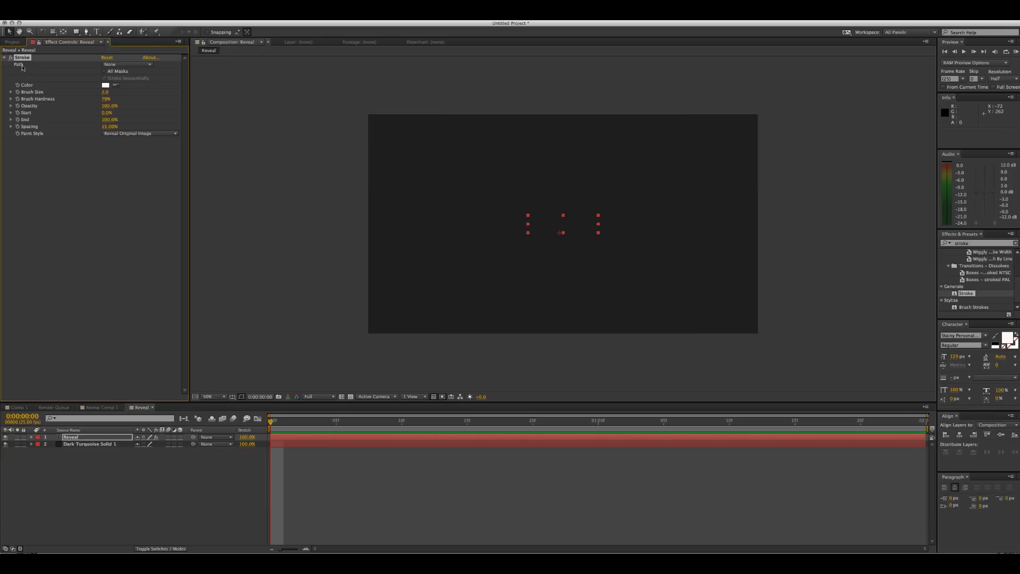
{"action": "left_click", "coordinate": [126, 65]}
{"action": "left_click", "coordinate": [139, 67]}
{"action": "left_click", "coordinate": [127, 65]}
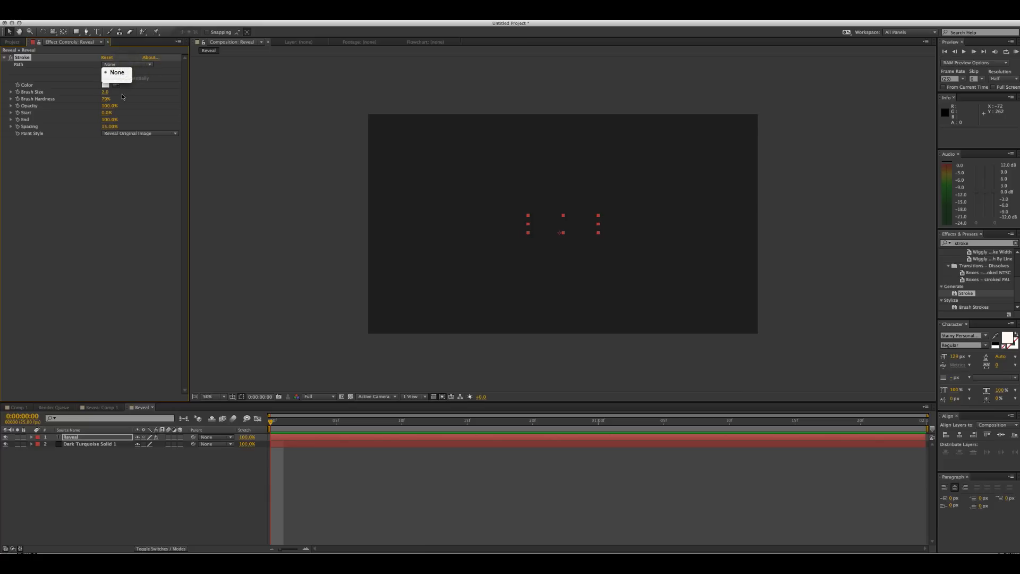
{"action": "left_click", "coordinate": [140, 67]}
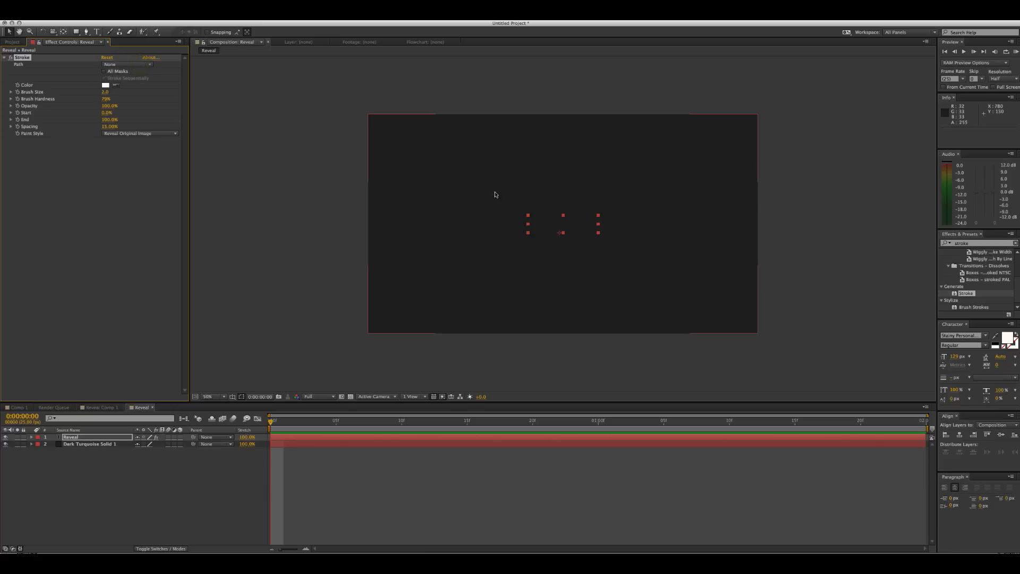
{"action": "left_click", "coordinate": [132, 133]}
{"action": "left_click", "coordinate": [134, 142]}
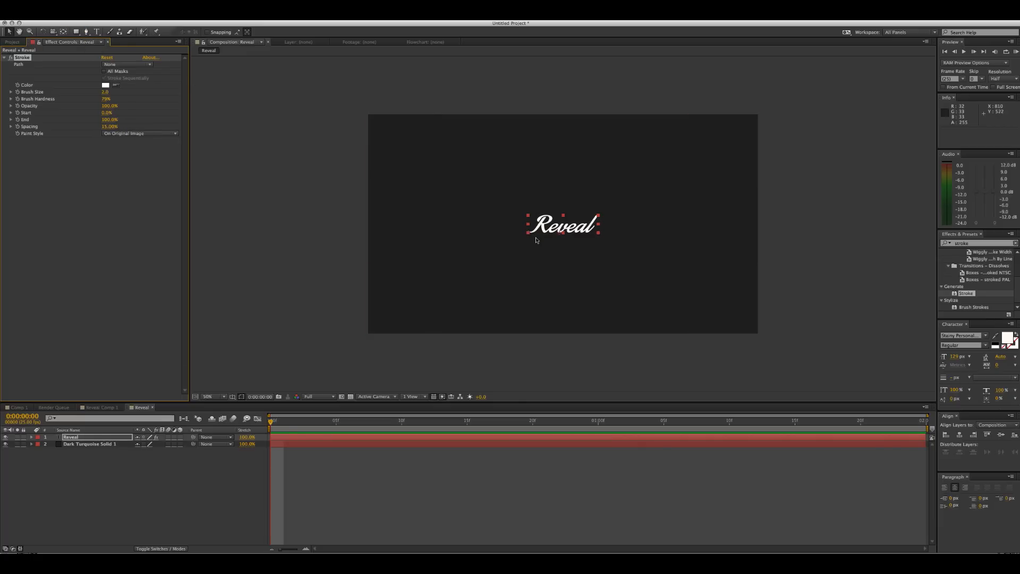
Trace the stem and bowl of the letter R on the Reveal layer with a curved Pen tool mask path, starting beyond its tail
{"action": "scroll", "coordinate": [537, 239], "scroll_direction": "up", "scroll_amount": 2}
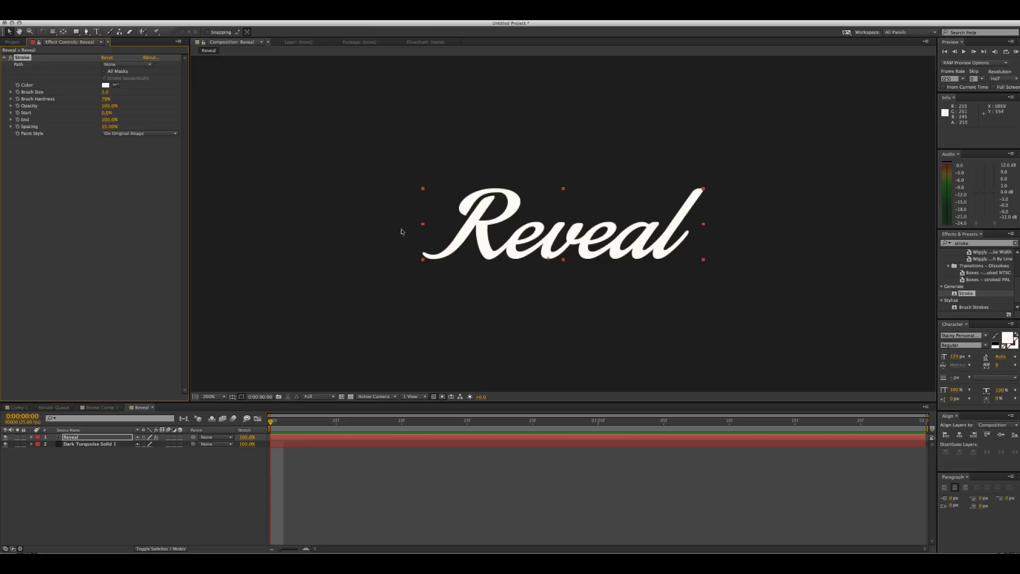
{"action": "left_click", "coordinate": [86, 32]}
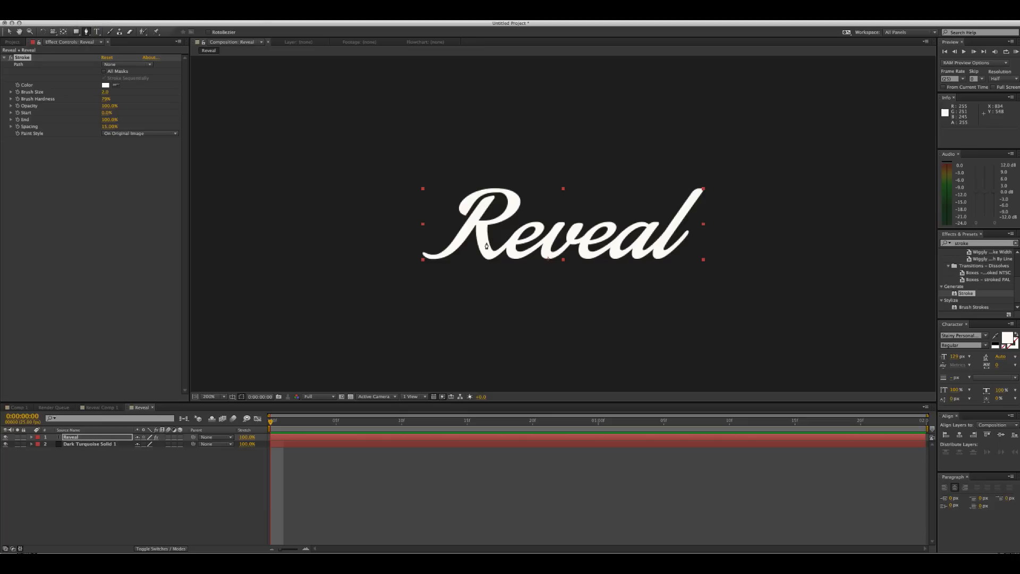
{"action": "left_click", "coordinate": [405, 245]}
{"action": "mouse_move", "coordinate": [448, 249]}
{"action": "left_mouse_down"}
{"action": "mouse_move", "coordinate": [485, 201]}
{"action": "mouse_move", "coordinate": [524, 187]}
{"action": "left_mouse_up"}
{"action": "left_click", "coordinate": [484, 201]}
{"action": "left_click", "coordinate": [464, 210]}
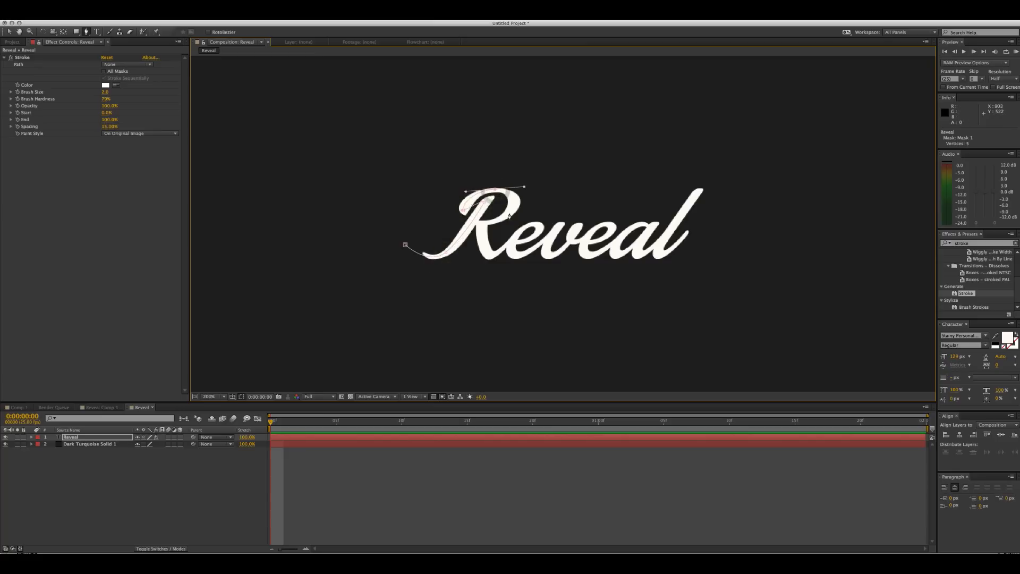
Continue the mask path down the R's leg and through the e, v and second e to the upper part of the a
{"action": "left_click_drag", "start_coordinate": [487, 222], "coordinate": [551, 258]}
{"action": "left_click", "coordinate": [561, 226]}
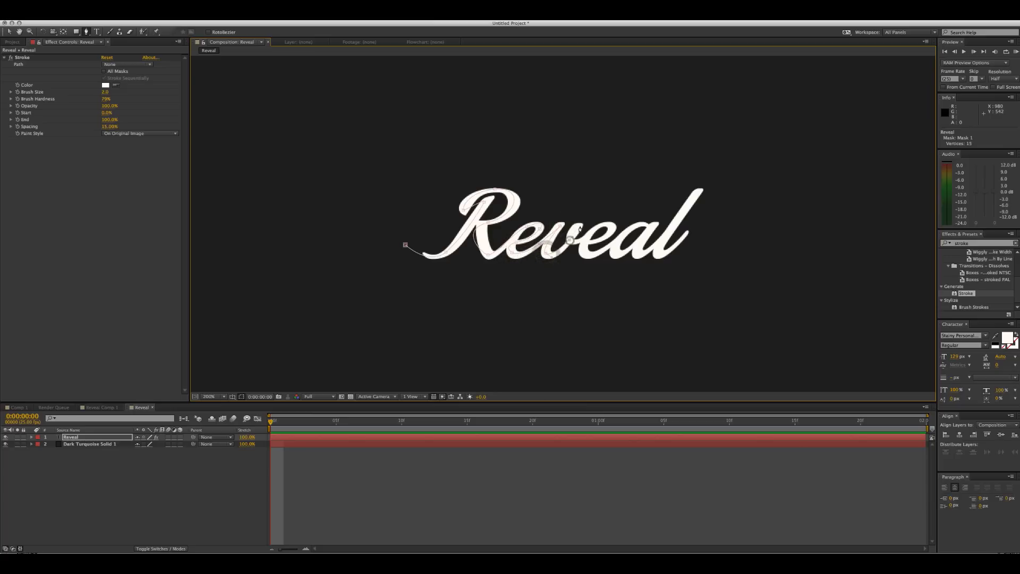
{"action": "left_click_drag", "start_coordinate": [580, 225], "coordinate": [583, 243]}
{"action": "left_click_drag", "start_coordinate": [572, 242], "coordinate": [593, 252]}
{"action": "left_click", "coordinate": [584, 243]}
{"action": "left_click", "coordinate": [607, 246]}
{"action": "left_click", "coordinate": [636, 231]}
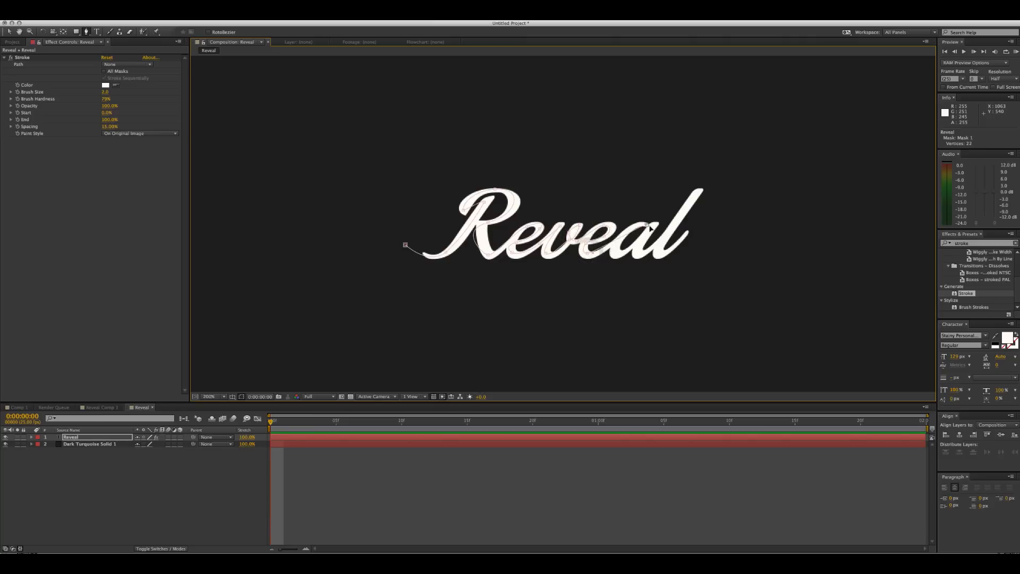
Finish tracing the a and the l, ending the open mask path just beyond the l
{"action": "left_click", "coordinate": [614, 250]}
{"action": "left_click", "coordinate": [615, 252]}
{"action": "left_click", "coordinate": [628, 250]}
{"action": "left_click", "coordinate": [649, 230]}
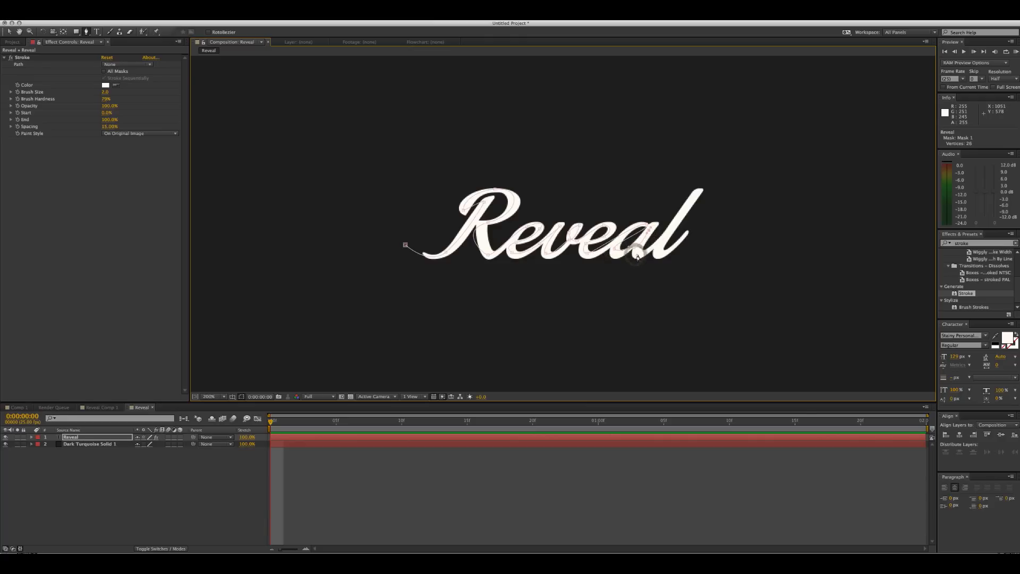
{"action": "left_click", "coordinate": [638, 255]}
{"action": "mouse_move", "coordinate": [691, 205]}
{"action": "left_mouse_down"}
{"action": "mouse_move", "coordinate": [661, 255]}
{"action": "mouse_move", "coordinate": [701, 210]}
{"action": "mouse_move", "coordinate": [700, 219]}
{"action": "left_mouse_up"}
Adjust the mask curve along the R's leg so it follows the centre of the letter stroke
{"action": "key", "text": "v"}
{"action": "left_click", "coordinate": [459, 232]}
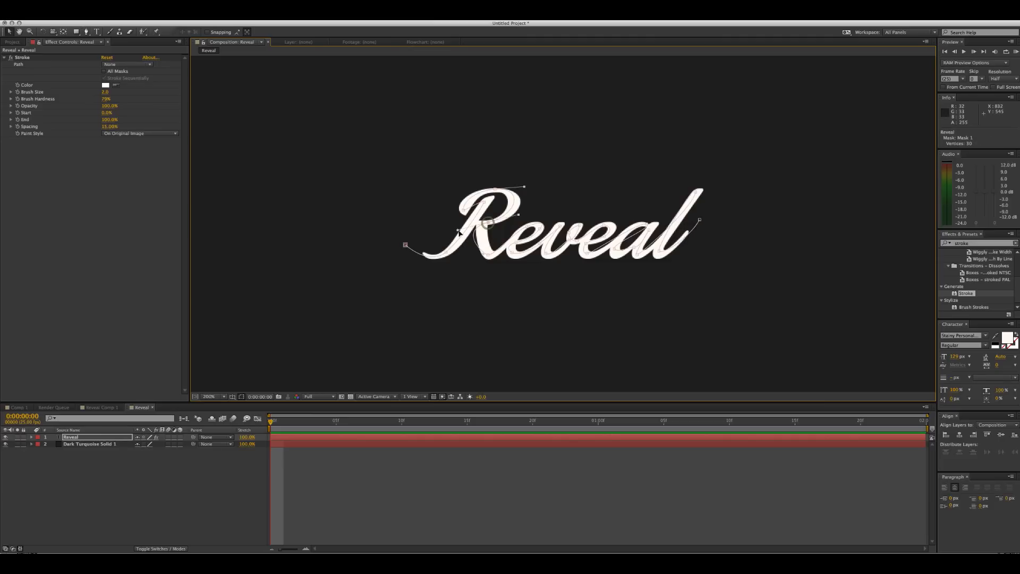
{"action": "left_click_drag", "start_coordinate": [457, 230], "coordinate": [476, 237]}
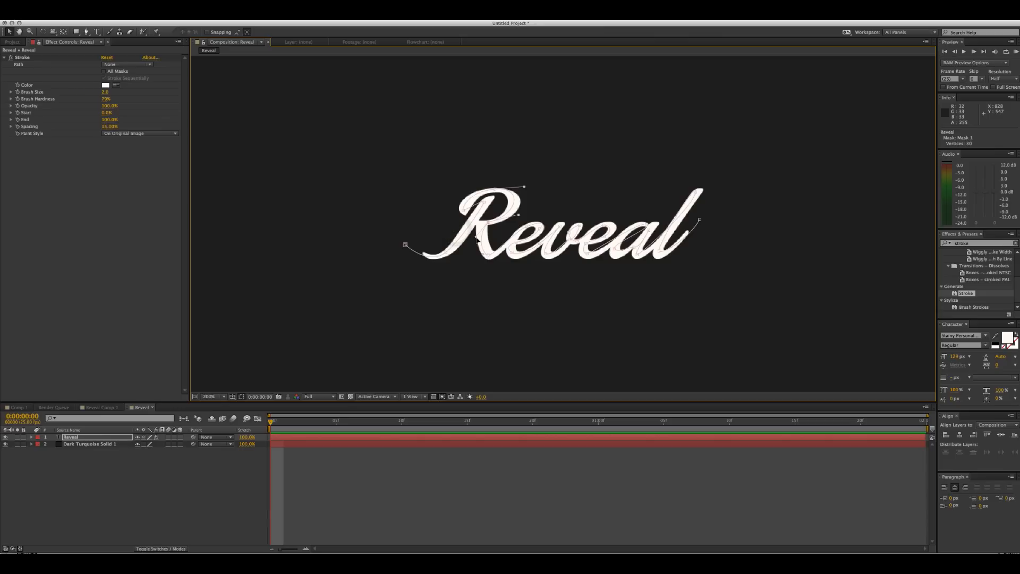
{"action": "left_click", "coordinate": [528, 229]}
Set the Stroke effect's paint style to Reveal Original Image and keep the Reveal layer selected
{"action": "left_click", "coordinate": [110, 134]}
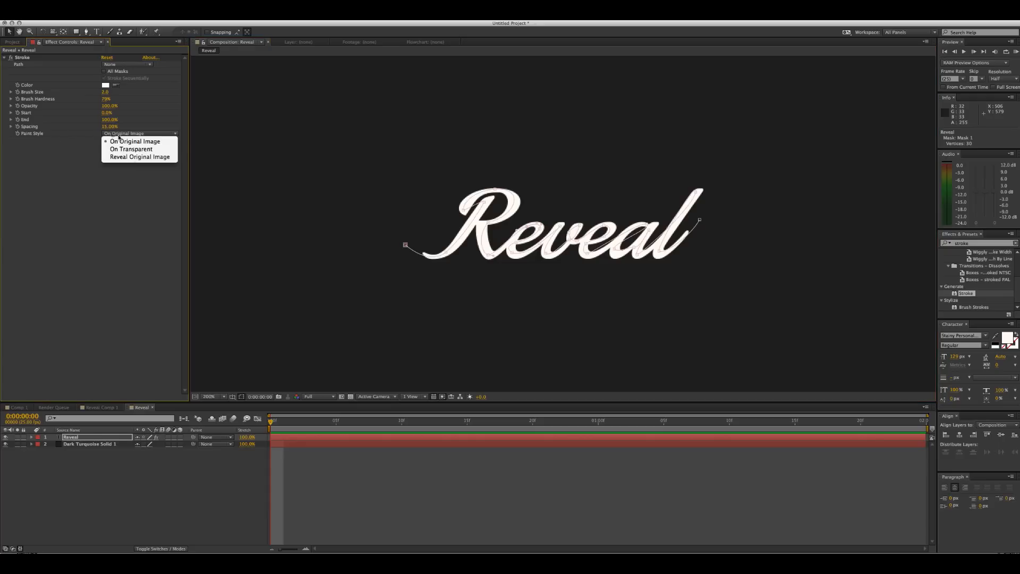
{"action": "left_click", "coordinate": [137, 161]}
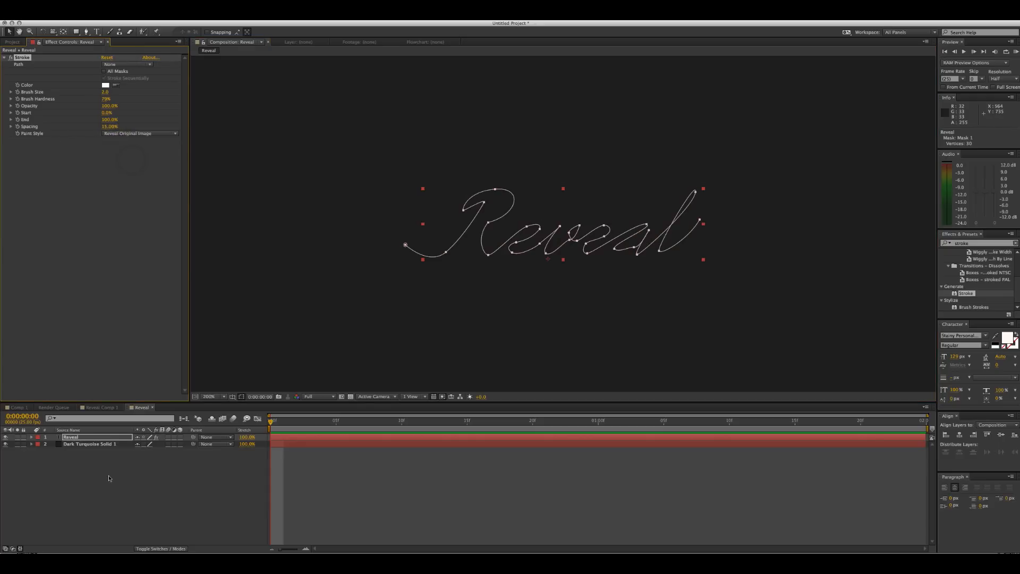
{"action": "left_click", "coordinate": [252, 274]}
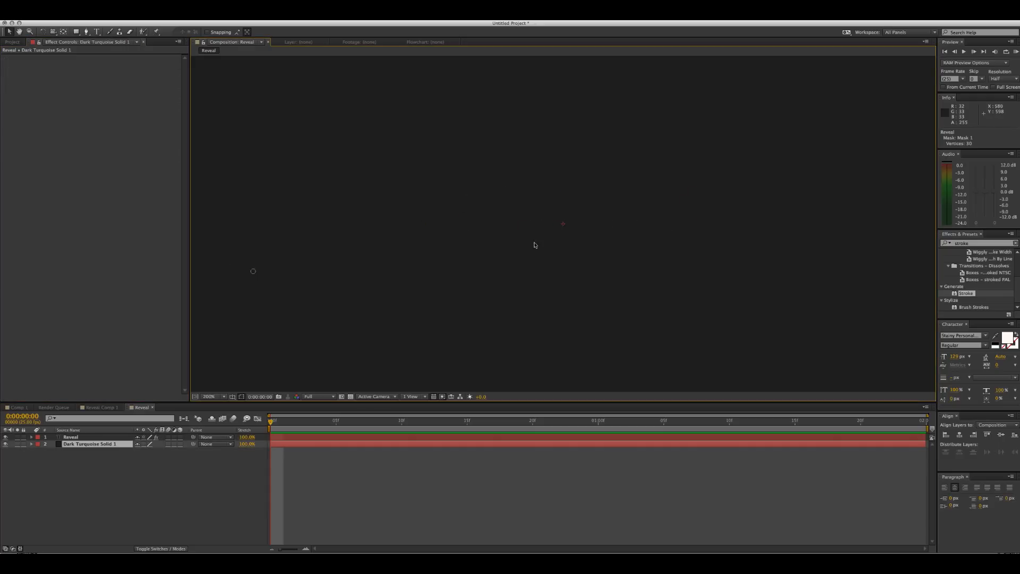
{"action": "left_click", "coordinate": [95, 441]}
{"action": "left_click", "coordinate": [94, 436]}
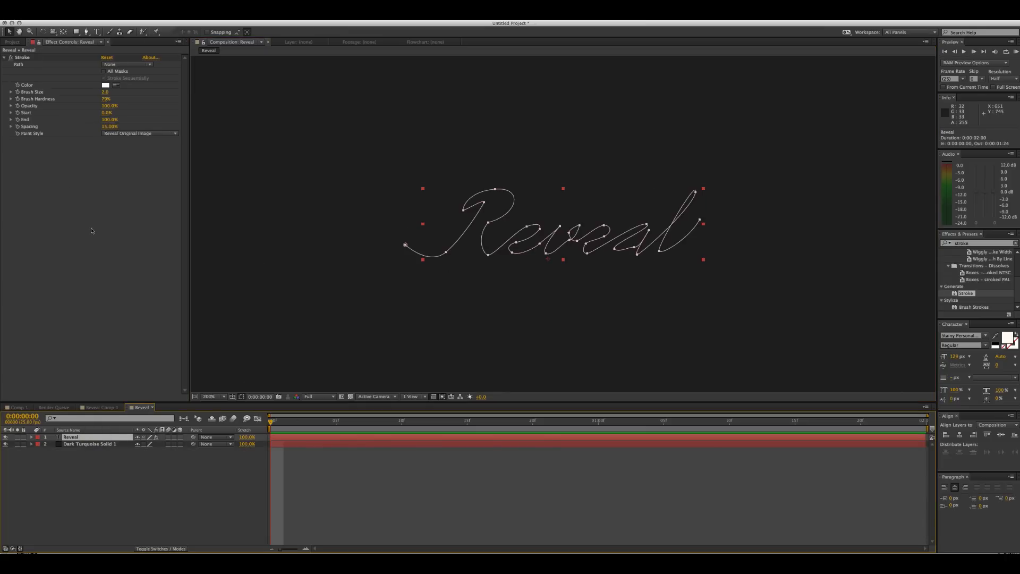
Enlarge the Stroke effect's brush size and set its path to Mask 1
{"action": "left_click_drag", "start_coordinate": [104, 93], "coordinate": [147, 91]}
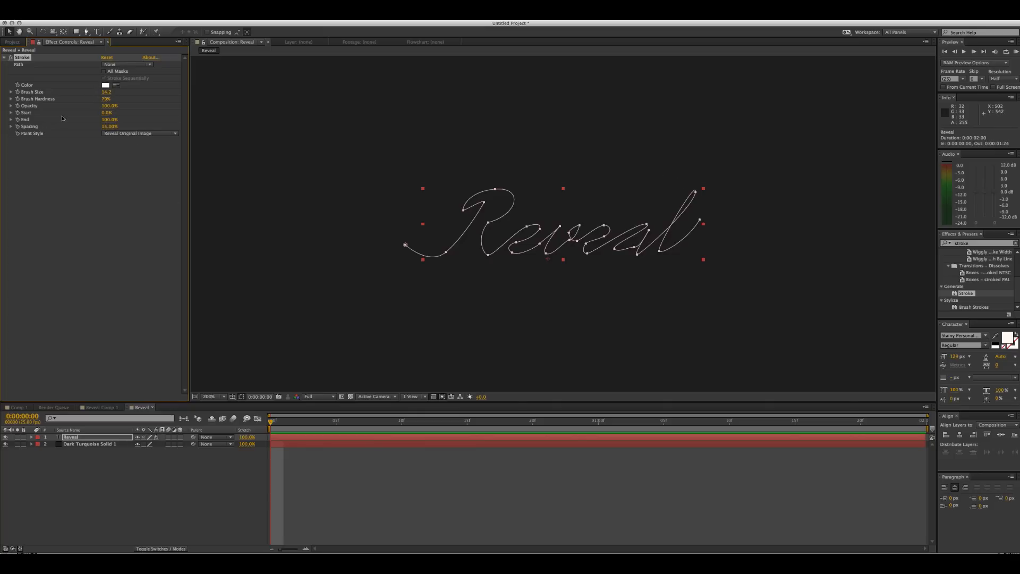
{"action": "left_click_drag", "start_coordinate": [109, 121], "coordinate": [38, 120]}
{"action": "left_click", "coordinate": [123, 64]}
{"action": "left_click", "coordinate": [120, 85]}
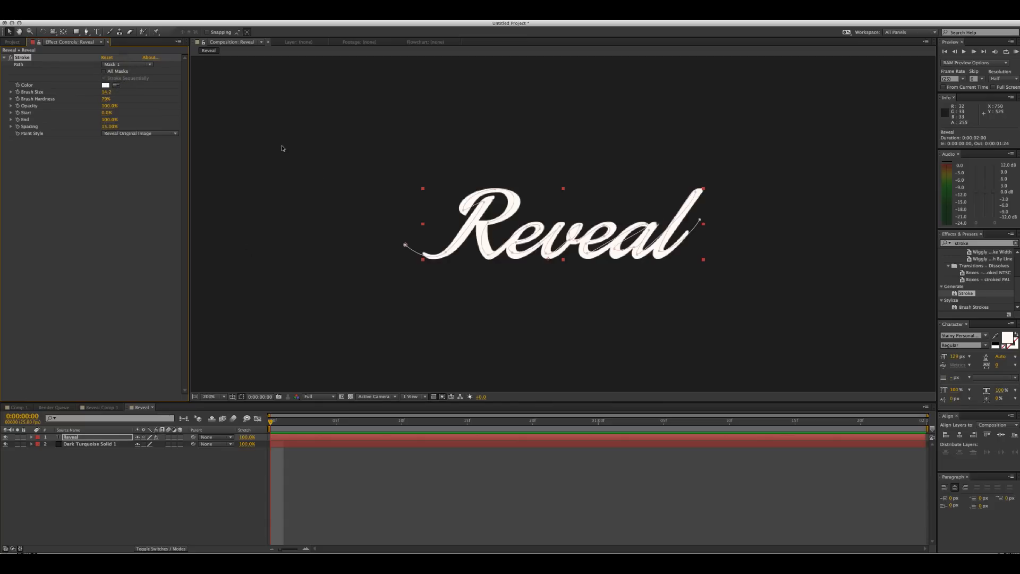
Set the Stroke brush size to 11.4, checking the coverage of the letters with a partial End value
{"action": "mouse_move", "coordinate": [107, 120]}
{"action": "left_mouse_down"}
{"action": "mouse_move", "coordinate": [61, 120]}
{"action": "mouse_move", "coordinate": [75, 123]}
{"action": "left_mouse_up"}
{"action": "left_click_drag", "start_coordinate": [105, 92], "coordinate": [107, 93]}
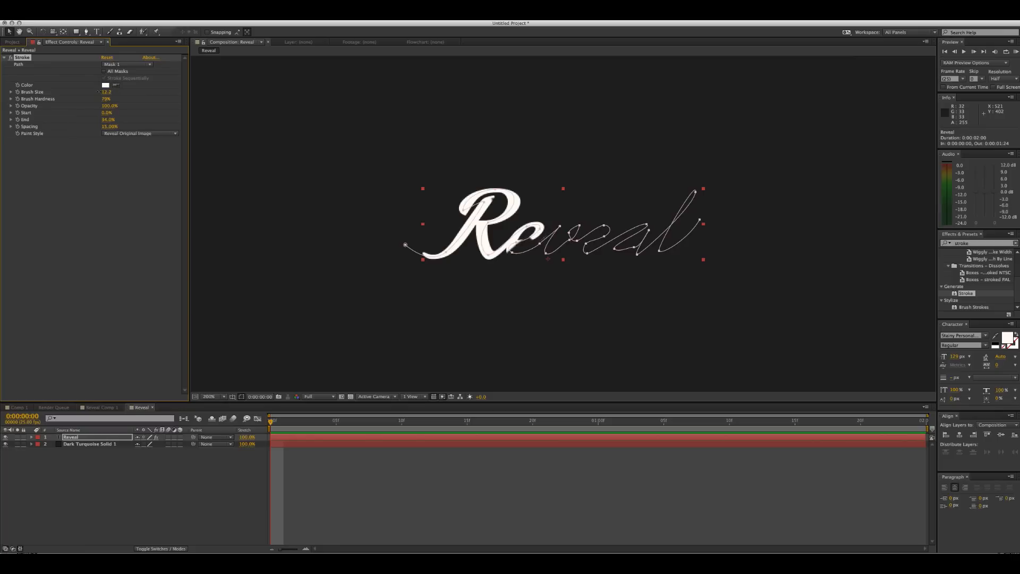
{"action": "mouse_move", "coordinate": [96, 92]}
{"action": "left_mouse_down"}
{"action": "mouse_move", "coordinate": [76, 96]}
{"action": "mouse_move", "coordinate": [98, 95]}
{"action": "left_mouse_up"}
{"action": "mouse_move", "coordinate": [108, 119]}
{"action": "left_mouse_down"}
{"action": "mouse_move", "coordinate": [133, 115]}
{"action": "mouse_move", "coordinate": [97, 121]}
{"action": "mouse_move", "coordinate": [139, 125]}
{"action": "left_mouse_up"}
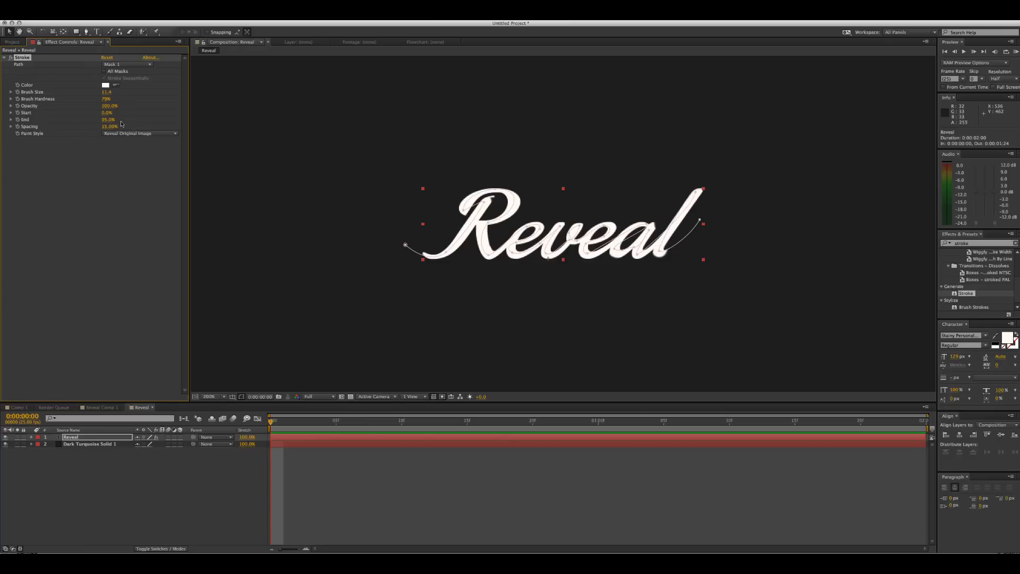
Animate the Stroke's End value from 0% at the first frame to 100% at 0:00:01:24
{"action": "mouse_move", "coordinate": [108, 112]}
{"action": "left_mouse_down"}
{"action": "mouse_move", "coordinate": [140, 109]}
{"action": "mouse_move", "coordinate": [81, 112]}
{"action": "left_mouse_up"}
{"action": "left_click_drag", "start_coordinate": [107, 120], "coordinate": [45, 119]}
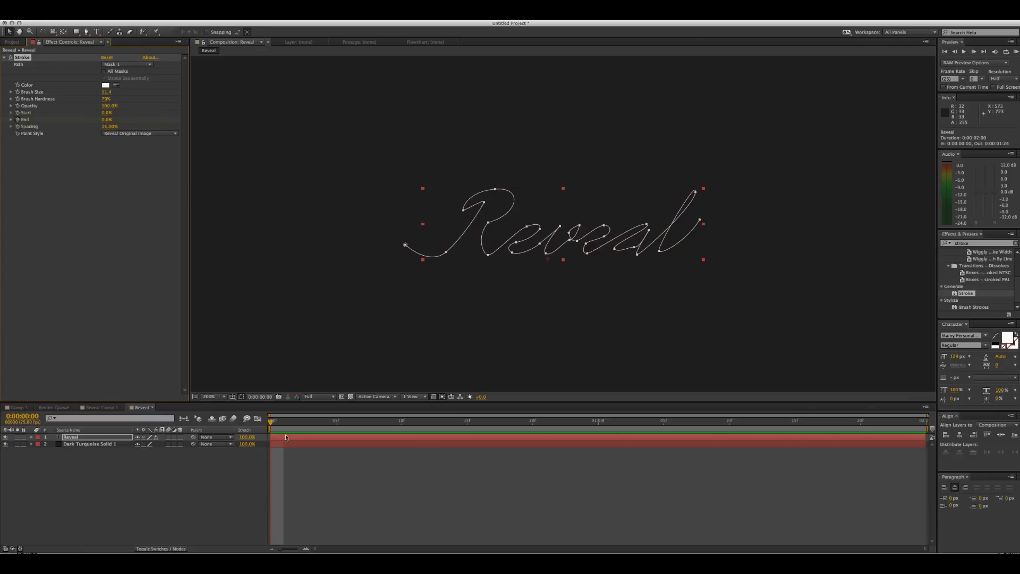
{"action": "left_click", "coordinate": [270, 422]}
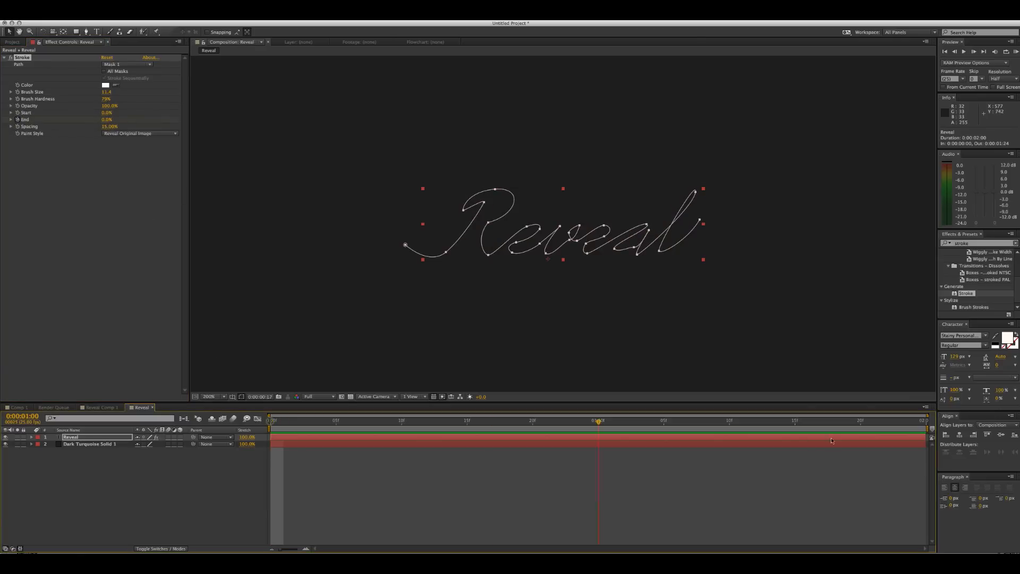
{"action": "key", "text": "End"}
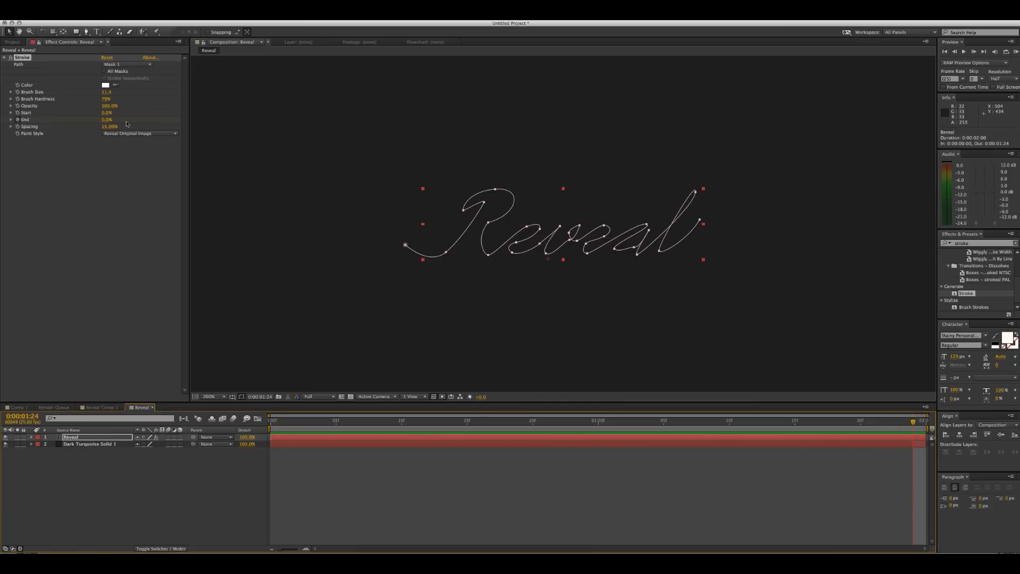
{"action": "left_click_drag", "start_coordinate": [106, 122], "coordinate": [165, 121]}
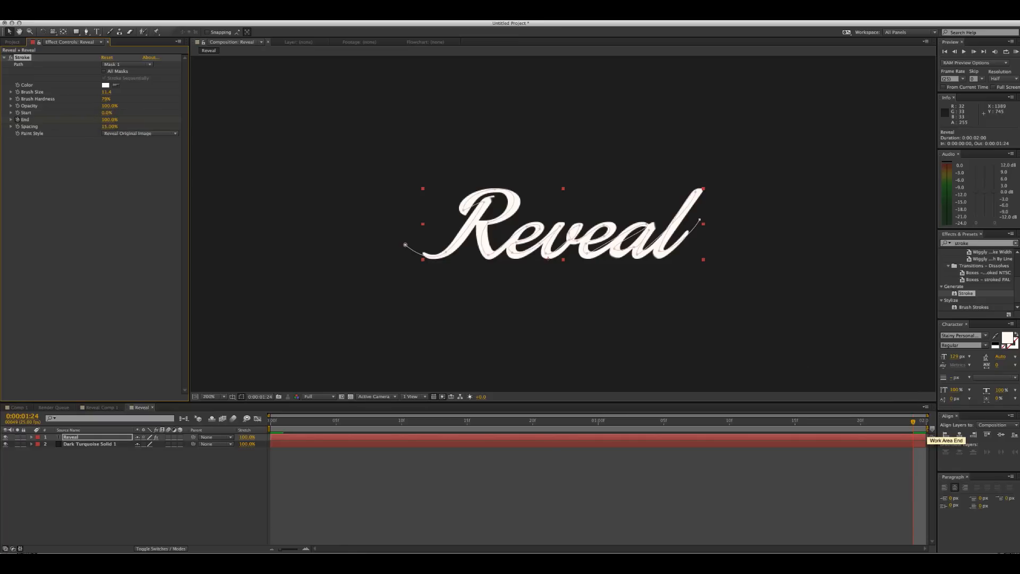
Preview the reveal animation and scrub through the timeline to check how each letter is drawn
{"action": "key", "text": "KP_0"}
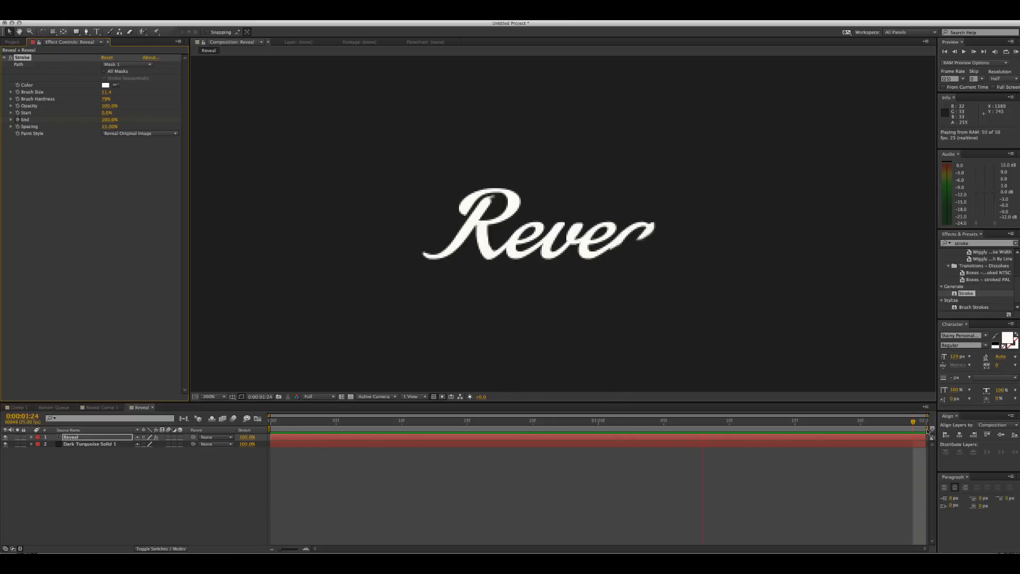
{"action": "key", "text": "space"}
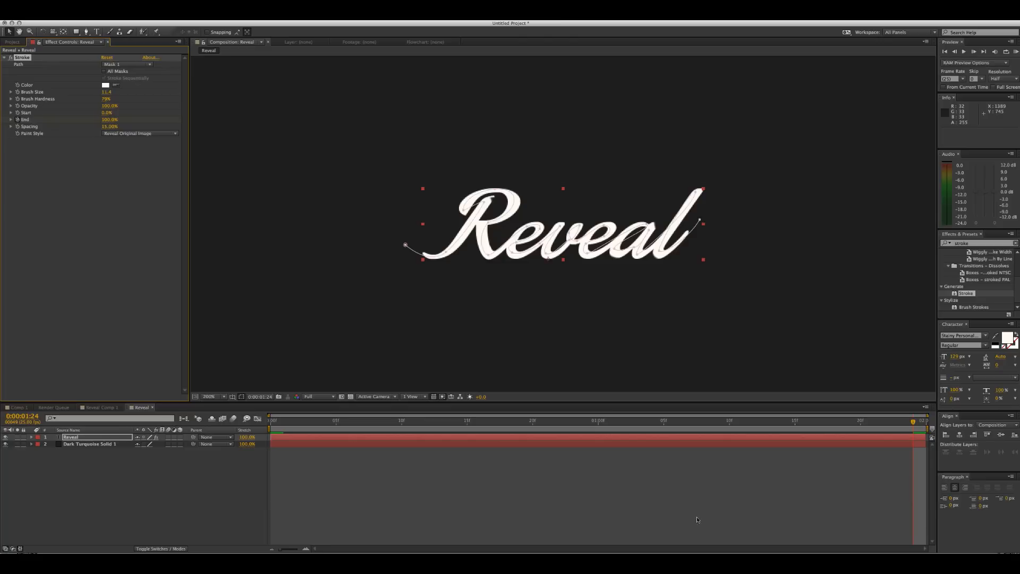
{"action": "mouse_move", "coordinate": [874, 425]}
{"action": "left_mouse_down"}
{"action": "mouse_move", "coordinate": [413, 407]}
{"action": "mouse_move", "coordinate": [387, 420]}
{"action": "mouse_move", "coordinate": [337, 420]}
{"action": "mouse_move", "coordinate": [362, 420]}
{"action": "left_mouse_up"}
{"action": "left_click", "coordinate": [384, 425]}
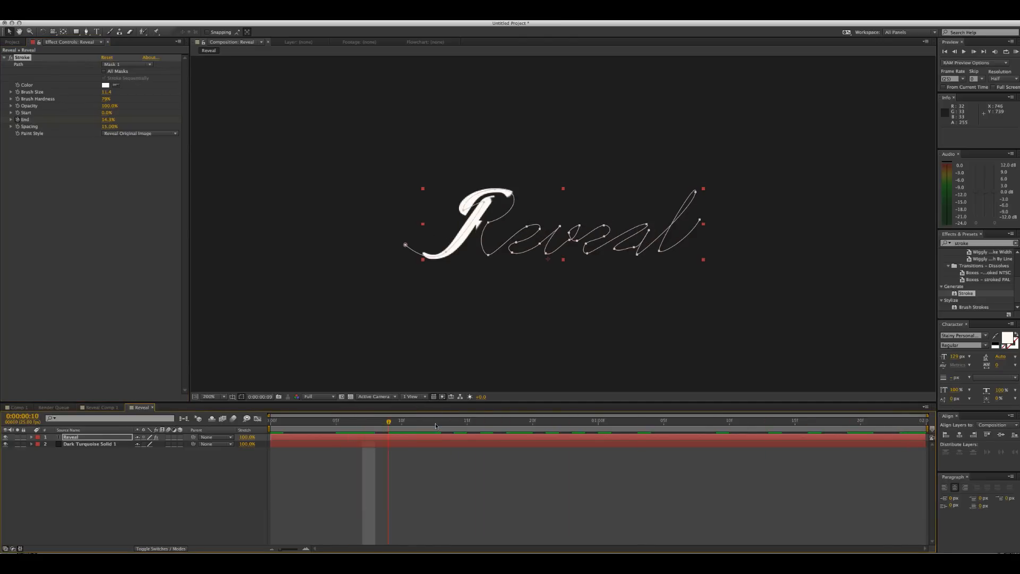
{"action": "key", "text": "space"}
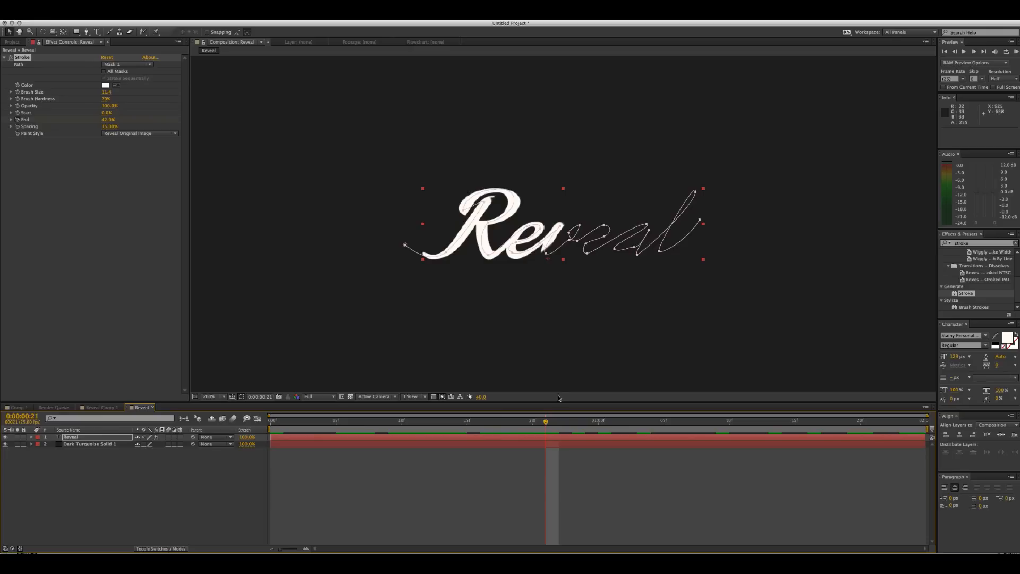
{"action": "left_click_drag", "start_coordinate": [573, 424], "coordinate": [899, 415]}
{"action": "key", "text": "space"}
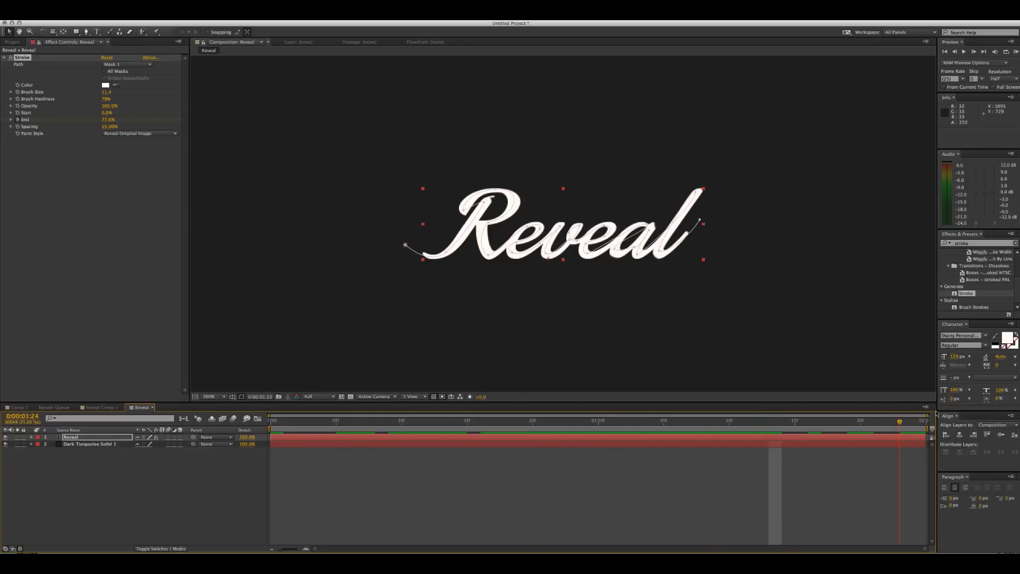
Examine the a and l up close between about 0:00:01:20 and 0:00:01:22 for parts revealed too early
{"action": "left_click_drag", "start_coordinate": [874, 429], "coordinate": [861, 431]}
{"action": "scroll", "coordinate": [698, 251], "scroll_direction": "up", "scroll_amount": 1}
{"action": "key", "text": "space"}
{"action": "left_click_drag", "start_coordinate": [791, 288], "coordinate": [677, 285]}
{"action": "left_click_drag", "start_coordinate": [872, 425], "coordinate": [832, 432]}
{"action": "left_click", "coordinate": [873, 429]}
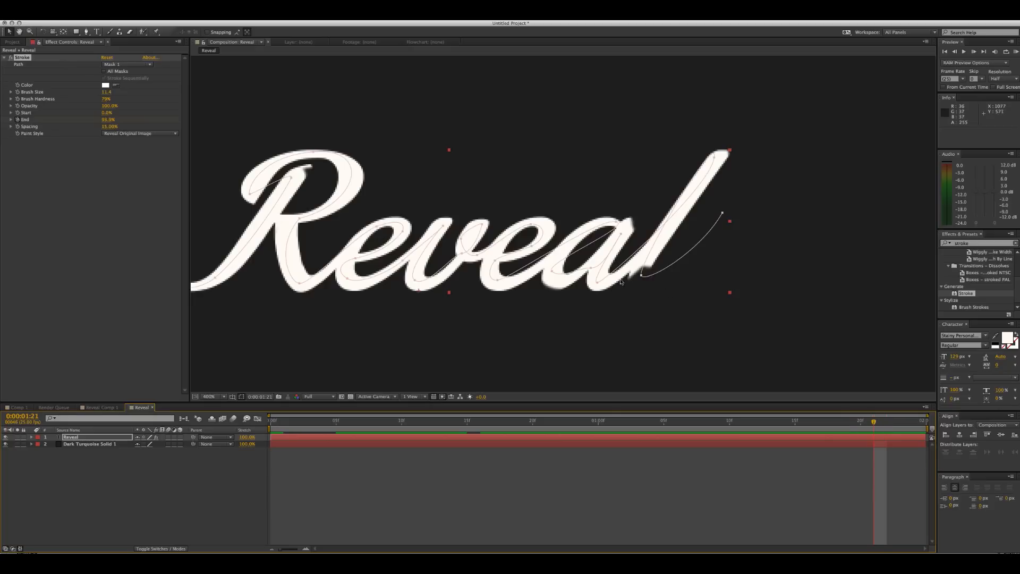
{"action": "mouse_move", "coordinate": [872, 423]}
{"action": "left_mouse_down"}
{"action": "mouse_move", "coordinate": [809, 425]}
{"action": "mouse_move", "coordinate": [888, 428]}
{"action": "left_mouse_up"}
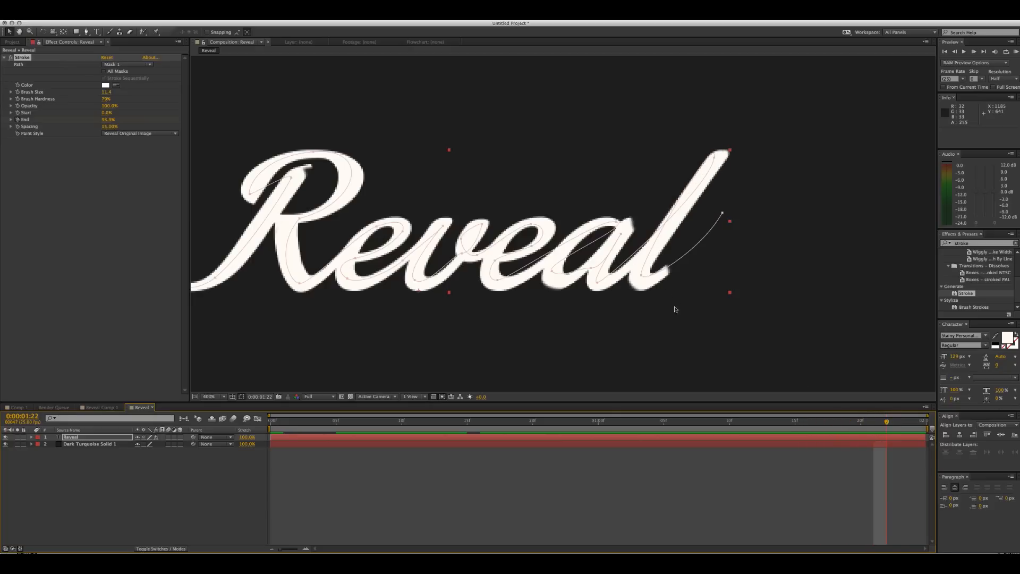
At 0:00:01:20, move the mask vertex at the base of the l slightly lower
{"action": "left_click", "coordinate": [869, 426]}
{"action": "left_click", "coordinate": [598, 286]}
{"action": "left_click", "coordinate": [713, 157]}
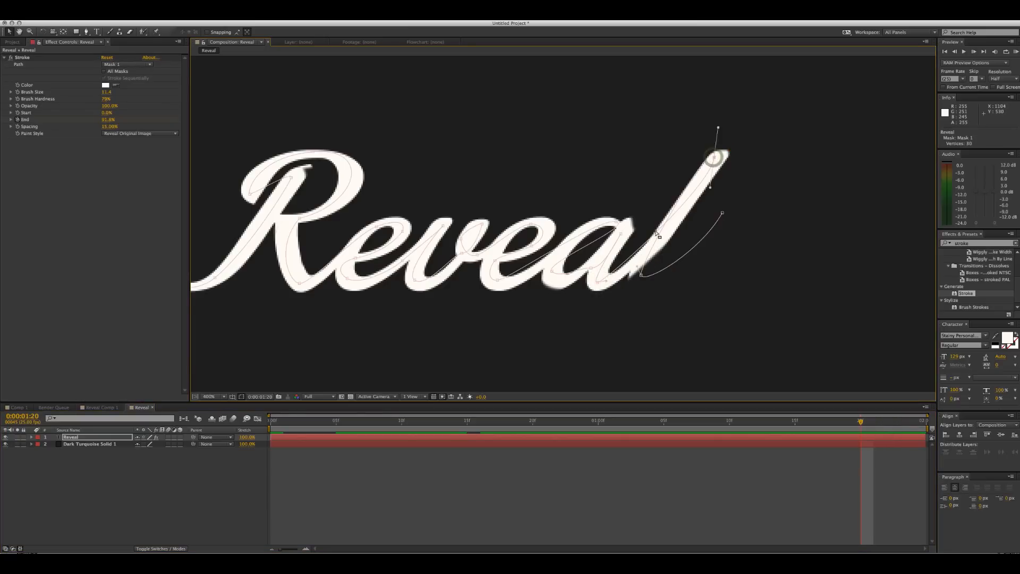
{"action": "left_click", "coordinate": [636, 276]}
{"action": "left_click_drag", "start_coordinate": [636, 277], "coordinate": [639, 281]}
{"action": "left_click", "coordinate": [596, 283]}
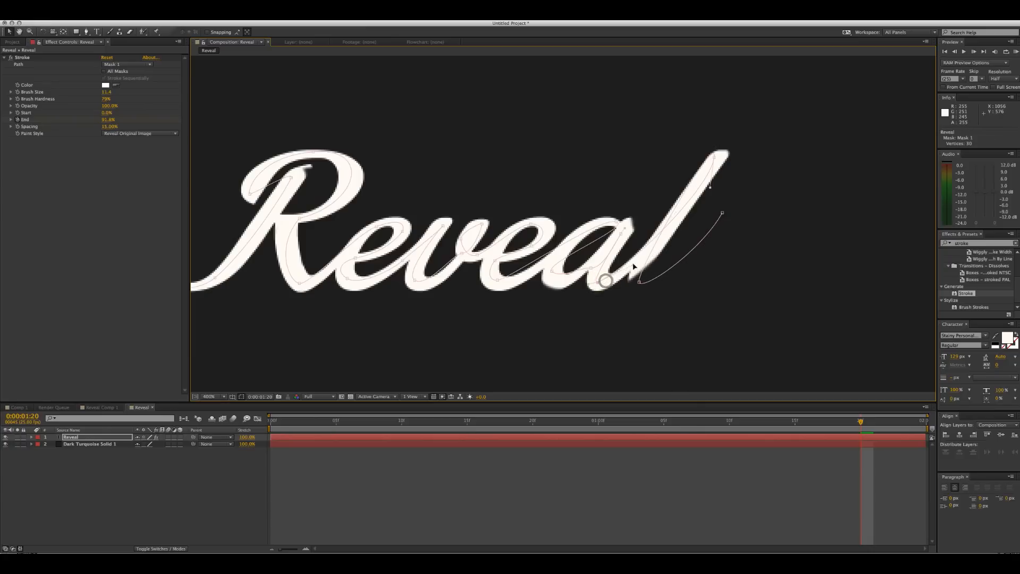
Reshape the l's upstroke by extending the lower handle of its top vertex, and lower the vertex at the a's base slightly
{"action": "left_click", "coordinate": [713, 158]}
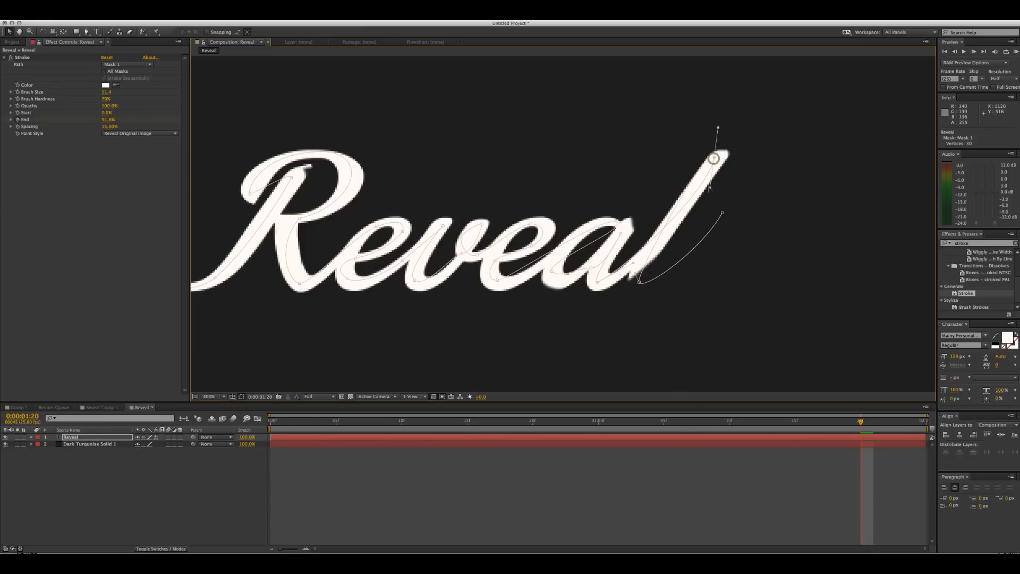
{"action": "mouse_move", "coordinate": [709, 187]}
{"action": "left_mouse_down"}
{"action": "mouse_move", "coordinate": [682, 209]}
{"action": "mouse_move", "coordinate": [641, 202]}
{"action": "mouse_move", "coordinate": [647, 235]}
{"action": "left_mouse_up"}
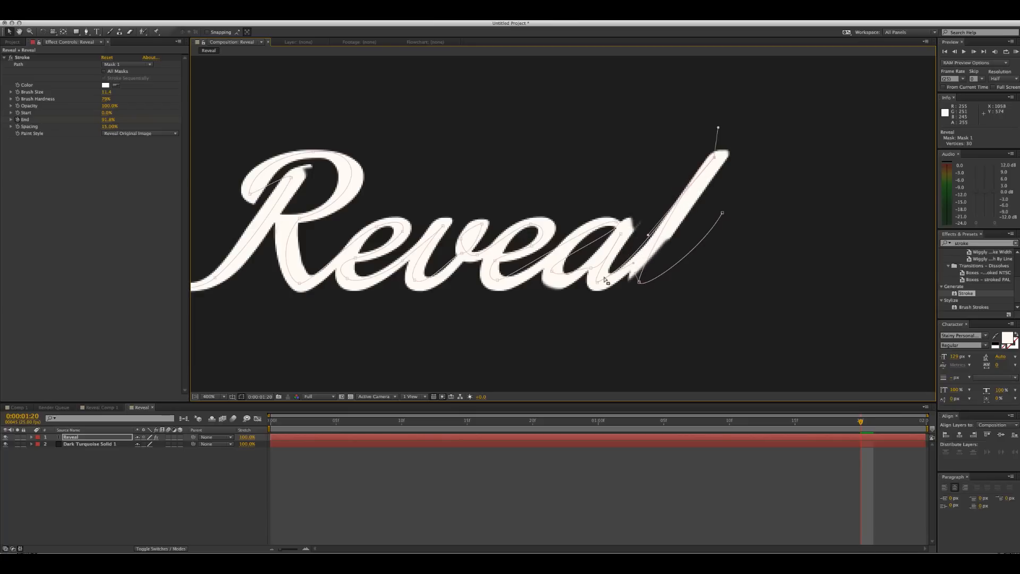
{"action": "left_click_drag", "start_coordinate": [599, 283], "coordinate": [597, 288]}
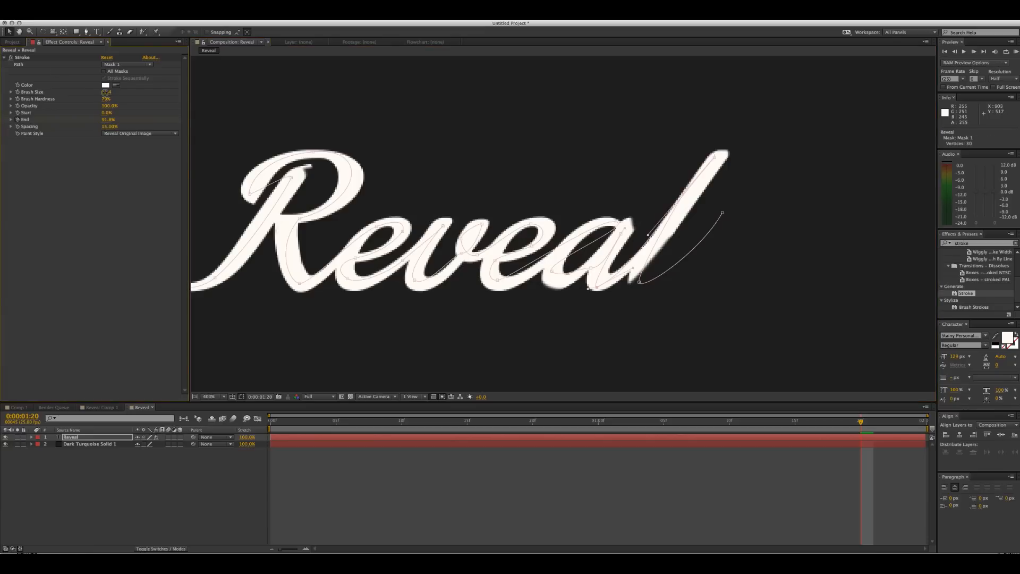
Reduce the Stroke brush size slightly and shift the mask vertex at the l's base further down, towards the a
{"action": "left_click_drag", "start_coordinate": [105, 91], "coordinate": [103, 92]}
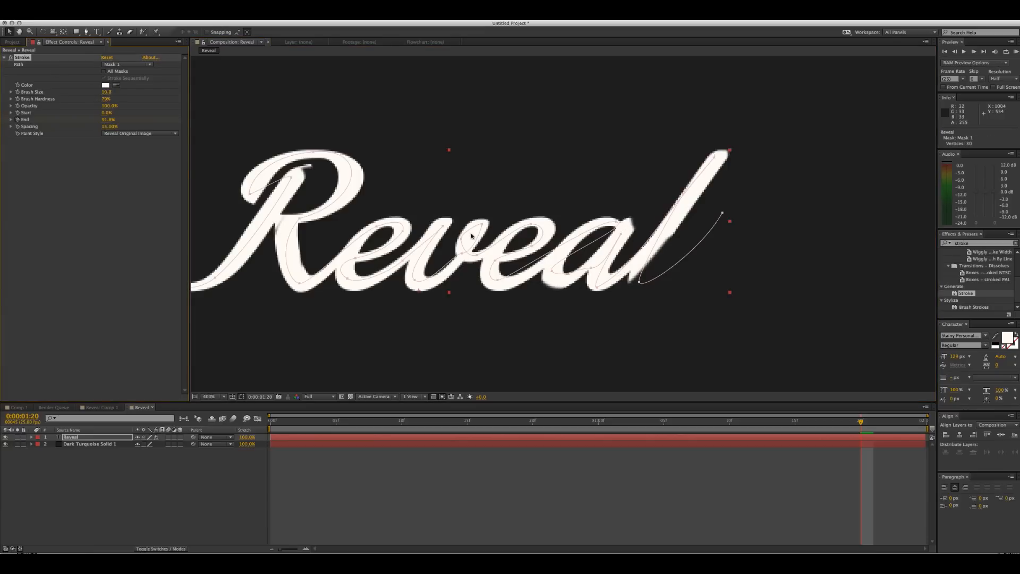
{"action": "left_click", "coordinate": [597, 289]}
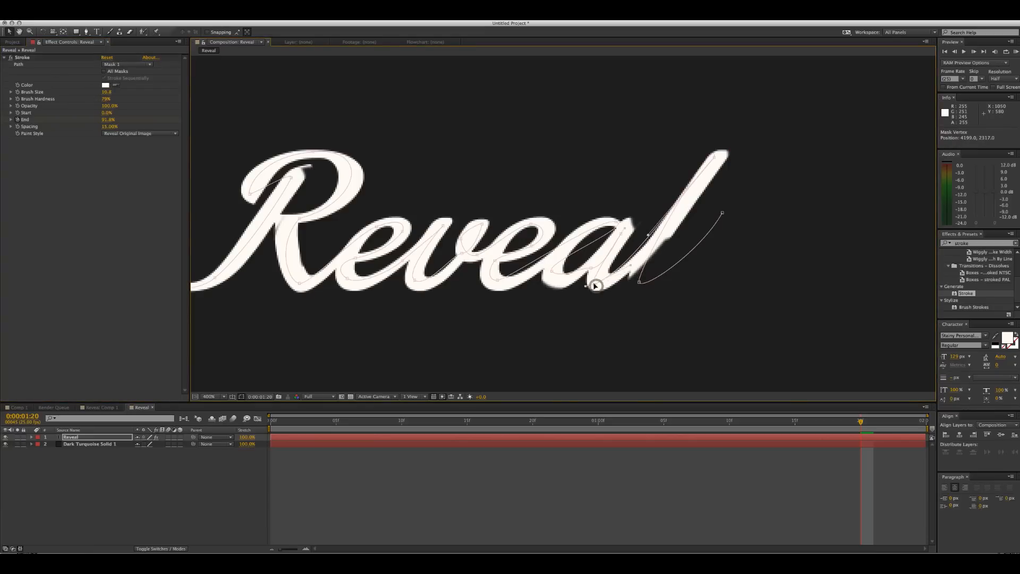
{"action": "mouse_move", "coordinate": [647, 285]}
{"action": "left_mouse_down"}
{"action": "mouse_move", "coordinate": [643, 297]}
{"action": "mouse_move", "coordinate": [626, 285]}
{"action": "mouse_move", "coordinate": [634, 290]}
{"action": "left_mouse_up"}
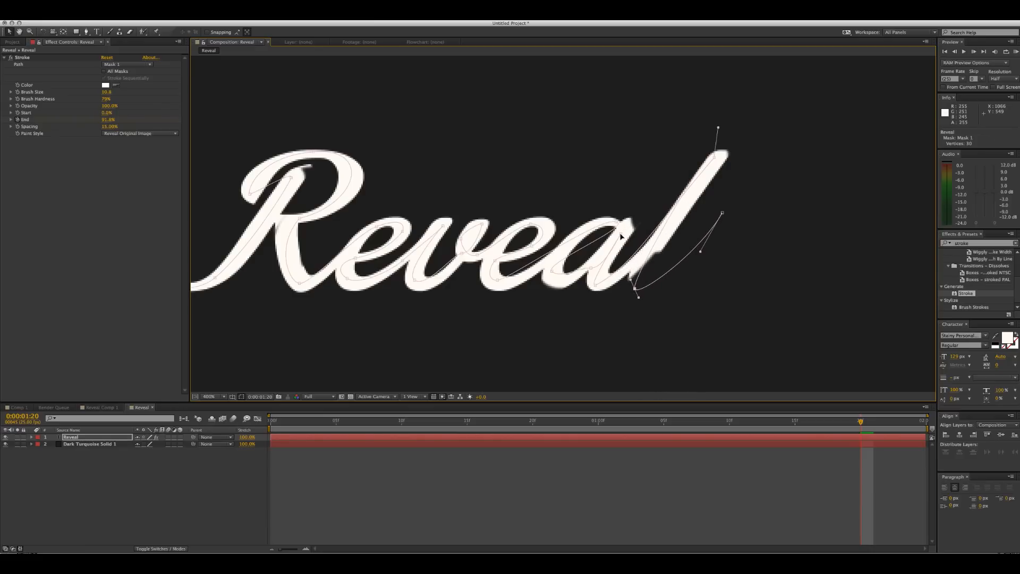
At 0:00:01:20 and 0:00:01:10, reposition the mask vertex at the top of the a and adjust the vertex at its bowl's base
{"action": "mouse_move", "coordinate": [620, 232]}
{"action": "left_mouse_down"}
{"action": "mouse_move", "coordinate": [631, 222]}
{"action": "mouse_move", "coordinate": [610, 221]}
{"action": "left_mouse_up"}
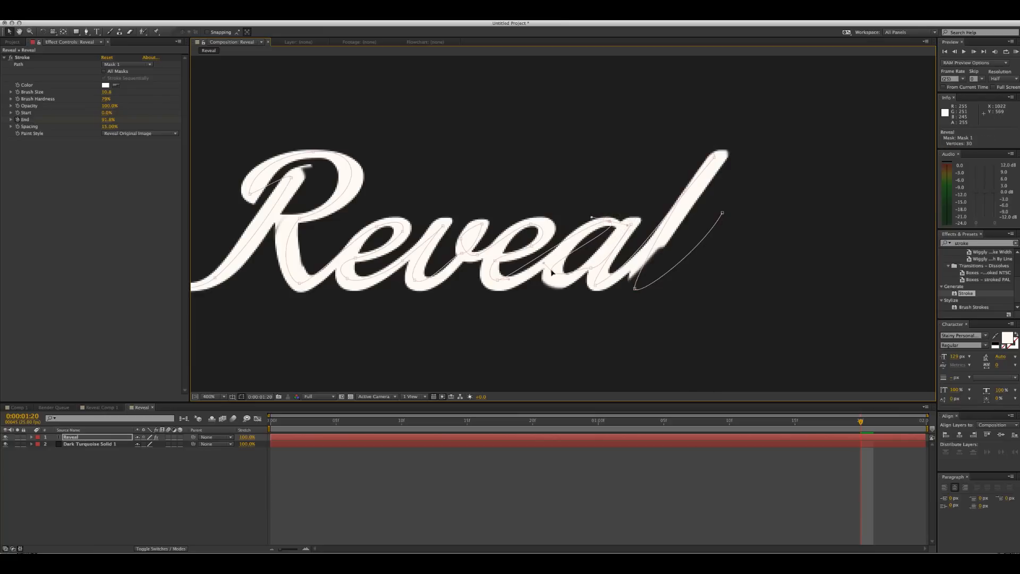
{"action": "mouse_move", "coordinate": [858, 423]}
{"action": "left_mouse_down"}
{"action": "mouse_move", "coordinate": [713, 418]}
{"action": "mouse_move", "coordinate": [729, 420]}
{"action": "left_mouse_up"}
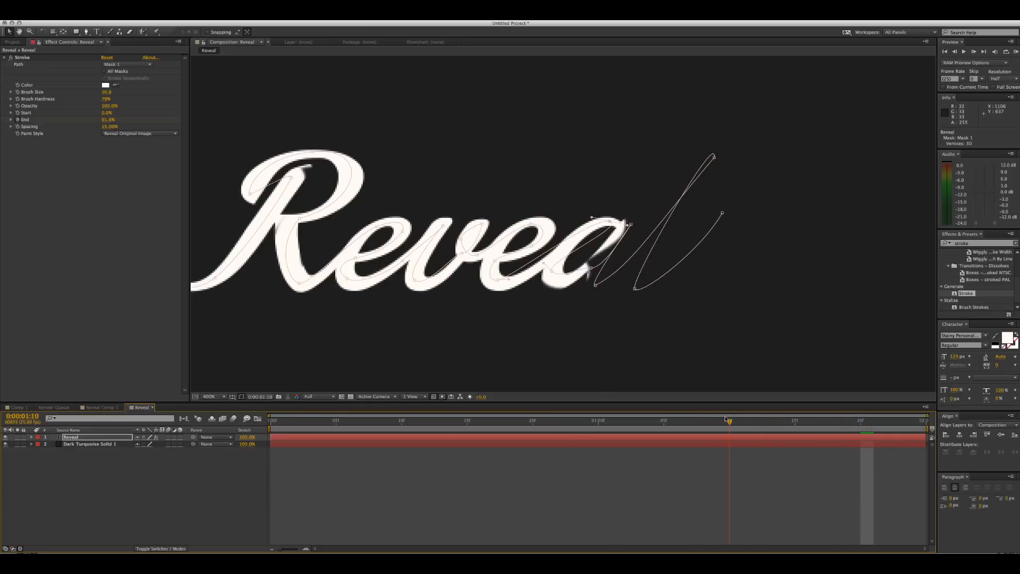
{"action": "left_click", "coordinate": [628, 225]}
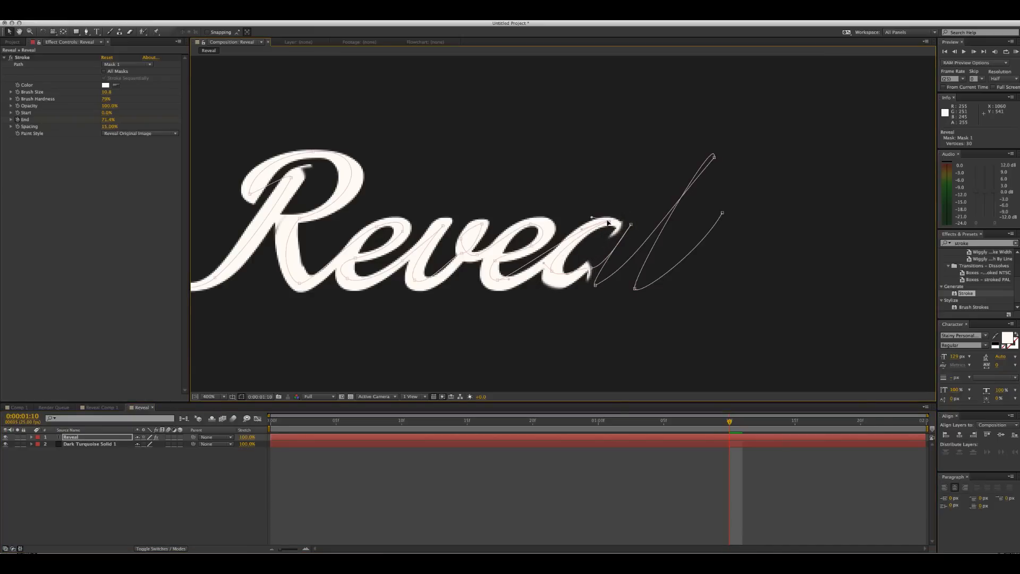
{"action": "left_click_drag", "start_coordinate": [612, 222], "coordinate": [599, 222]}
{"action": "left_click_drag", "start_coordinate": [591, 269], "coordinate": [550, 277]}
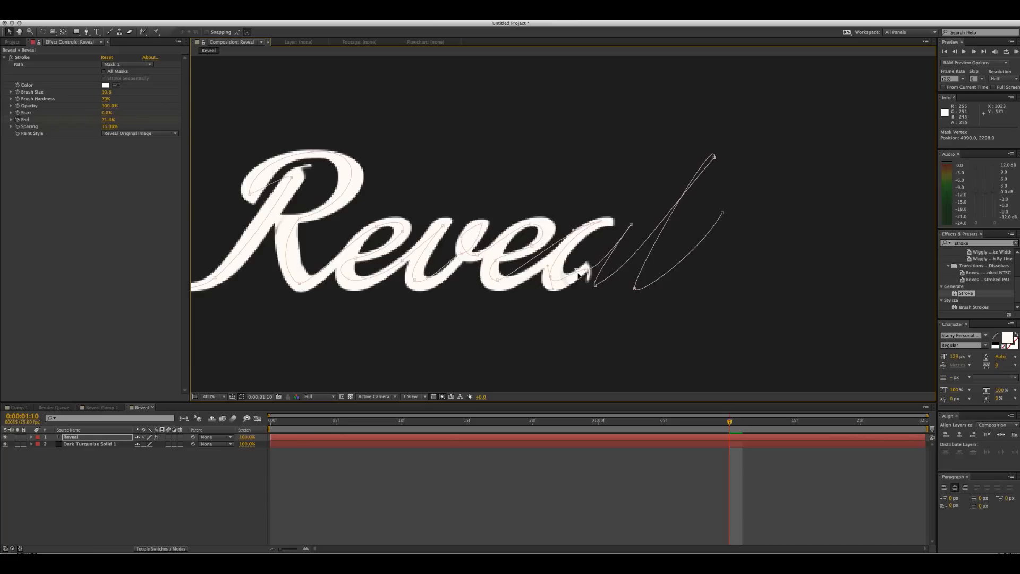
Delete the extra mask vertex in the a's lower bowl with the Pen tool and lower the neighbouring base vertex slightly
{"action": "left_click", "coordinate": [580, 274]}
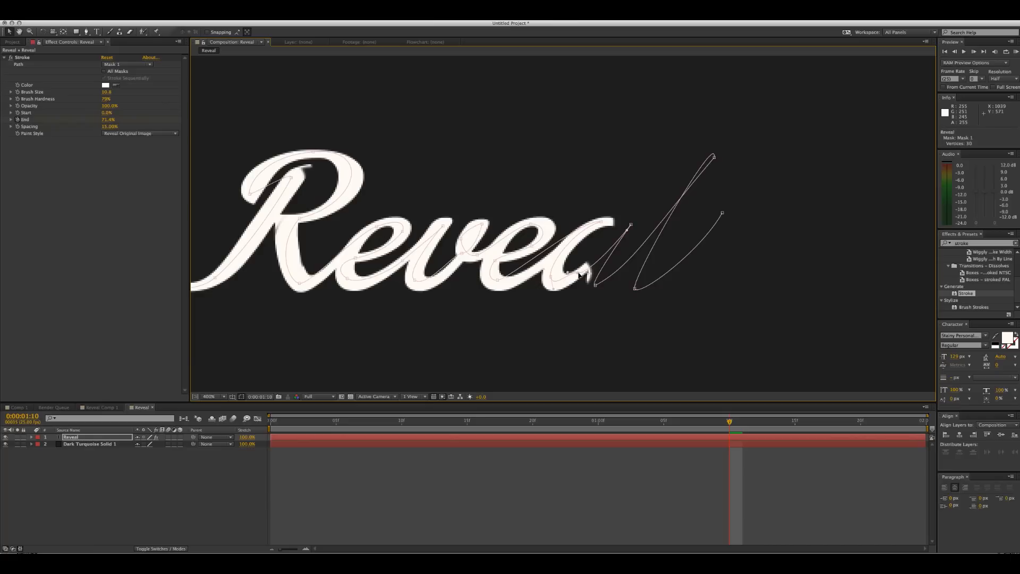
{"action": "key", "text": "p"}
{"action": "left_click", "coordinate": [88, 33]}
{"action": "left_click", "coordinate": [578, 275]}
{"action": "left_click_drag", "start_coordinate": [551, 277], "coordinate": [550, 280]}
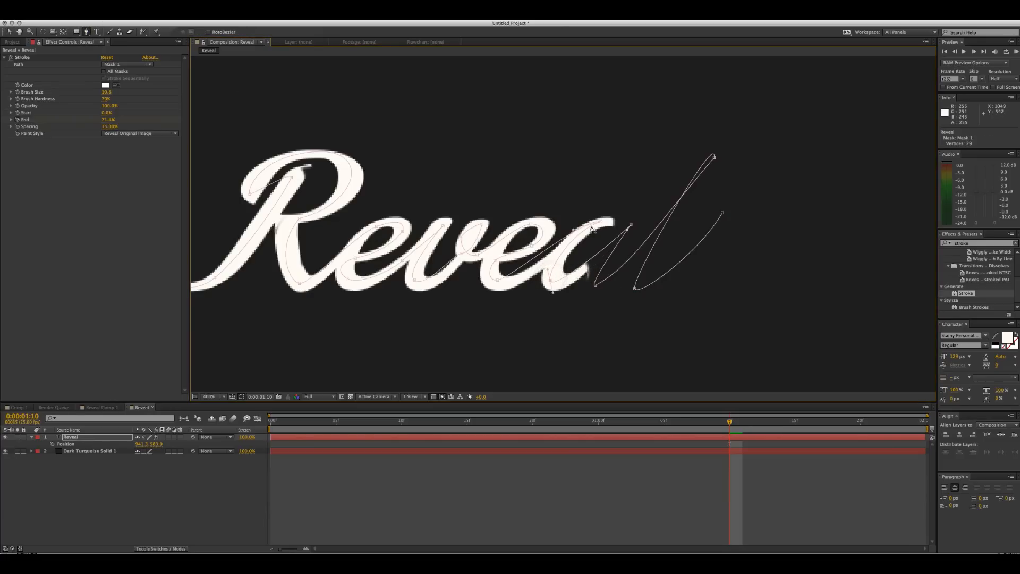
Shift the a's top vertex slightly down towards the e, and adjust the handles at its stem's top and its bowl's base
{"action": "left_click_drag", "start_coordinate": [602, 224], "coordinate": [597, 226]}
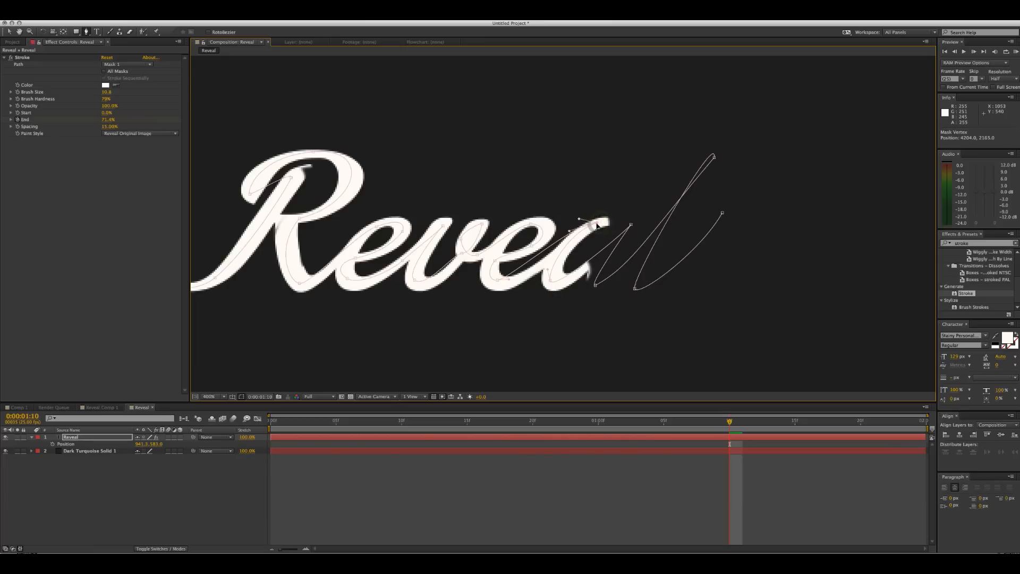
{"action": "left_click", "coordinate": [631, 226]}
{"action": "left_click_drag", "start_coordinate": [627, 230], "coordinate": [620, 231]}
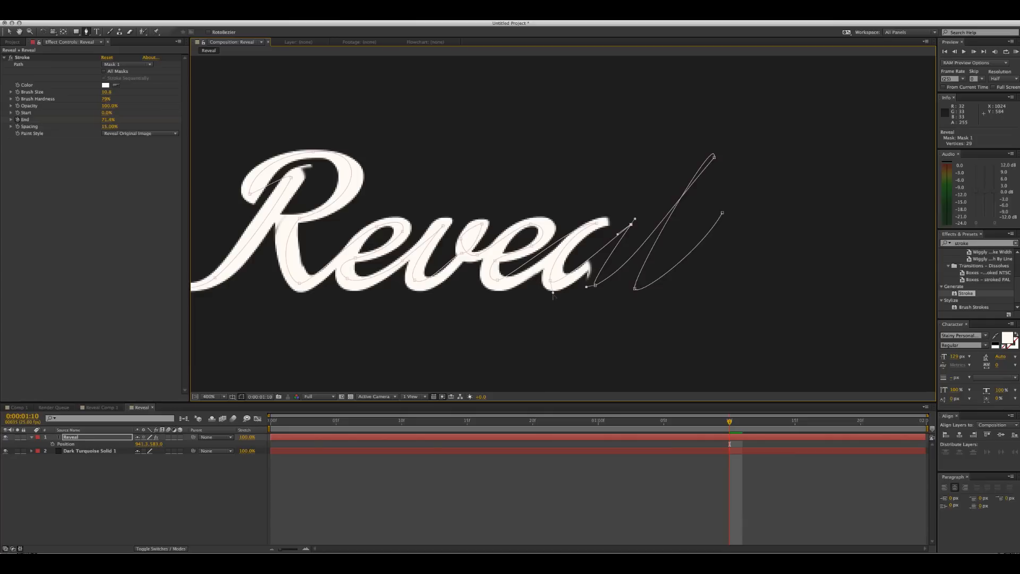
{"action": "left_click_drag", "start_coordinate": [553, 292], "coordinate": [582, 276]}
At 0:00:01:02, adjust the mask vertex joining the v to the second e and the curve over the second e's top
{"action": "mouse_move", "coordinate": [727, 423]}
{"action": "left_mouse_down"}
{"action": "mouse_move", "coordinate": [608, 429]}
{"action": "mouse_move", "coordinate": [624, 428]}
{"action": "left_mouse_up"}
{"action": "left_click", "coordinate": [480, 256]}
{"action": "left_click_drag", "start_coordinate": [480, 255], "coordinate": [467, 252]}
{"action": "left_click", "coordinate": [530, 223]}
{"action": "left_click_drag", "start_coordinate": [516, 224], "coordinate": [469, 255]}
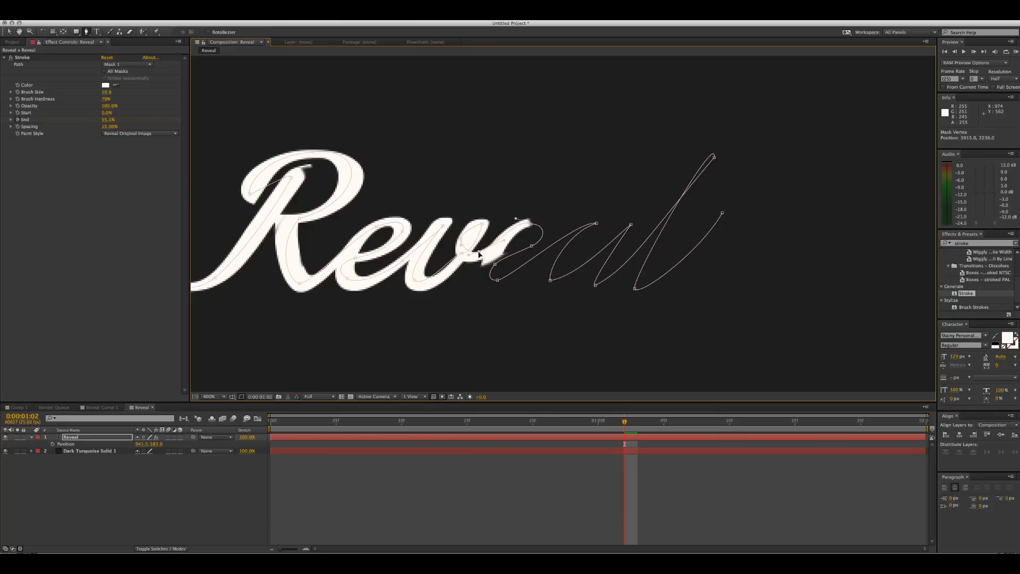
At 0:00:00:20, lower the mask vertex at the first e's base and adjust the path at the v's base and top
{"action": "left_click_drag", "start_coordinate": [624, 425], "coordinate": [512, 429]}
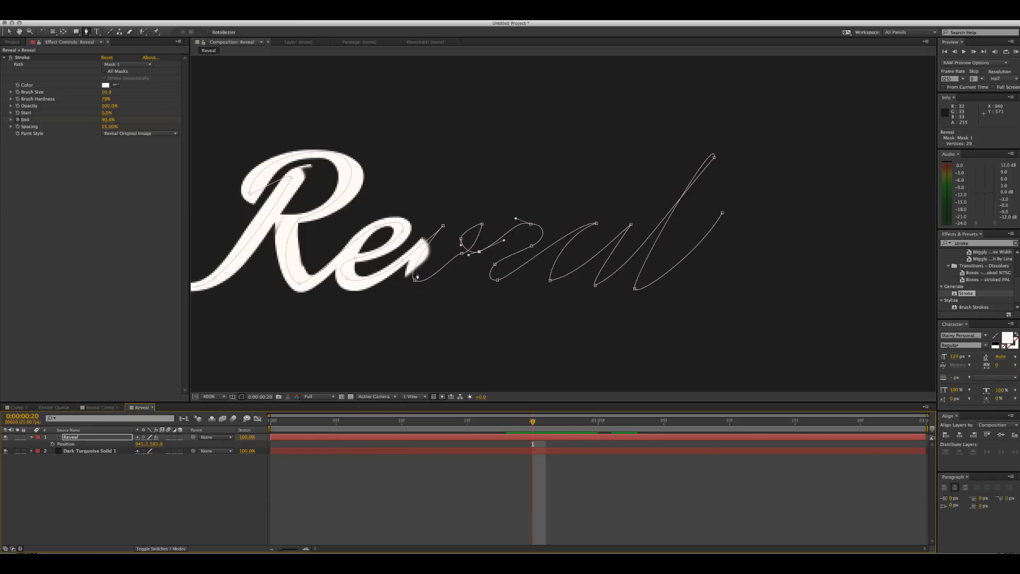
{"action": "left_click_drag", "start_coordinate": [402, 260], "coordinate": [411, 253]}
{"action": "left_click_drag", "start_coordinate": [347, 278], "coordinate": [349, 286]}
{"action": "left_click_drag", "start_coordinate": [416, 283], "coordinate": [441, 222]}
At 0:00:00:09, extend the path at the top of the R's stem upwards and reshape its curve towards the bowl
{"action": "mouse_move", "coordinate": [528, 422]}
{"action": "left_mouse_down"}
{"action": "mouse_move", "coordinate": [374, 430]}
{"action": "mouse_move", "coordinate": [388, 429]}
{"action": "left_mouse_up"}
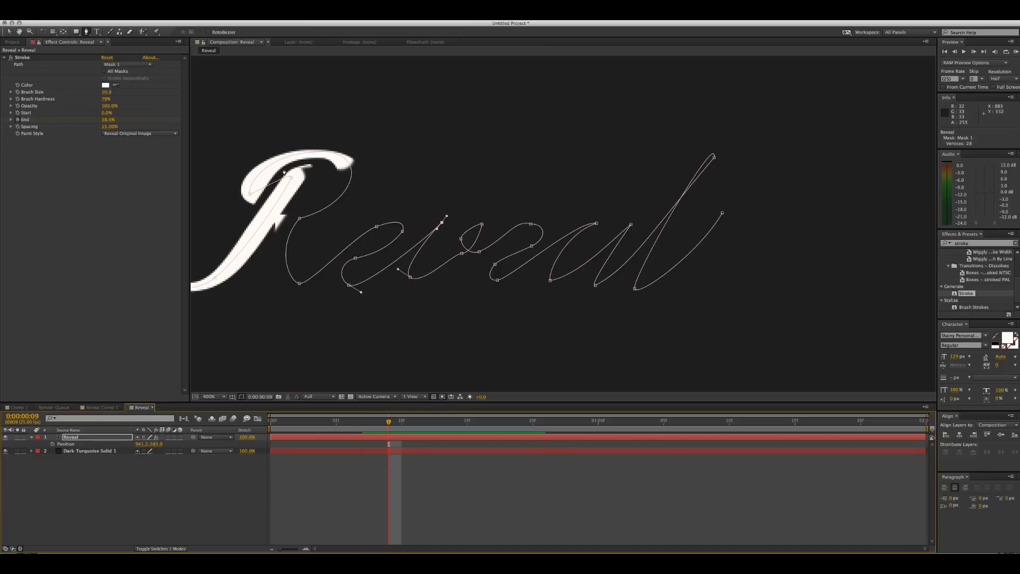
{"action": "left_click_drag", "start_coordinate": [292, 179], "coordinate": [306, 171]}
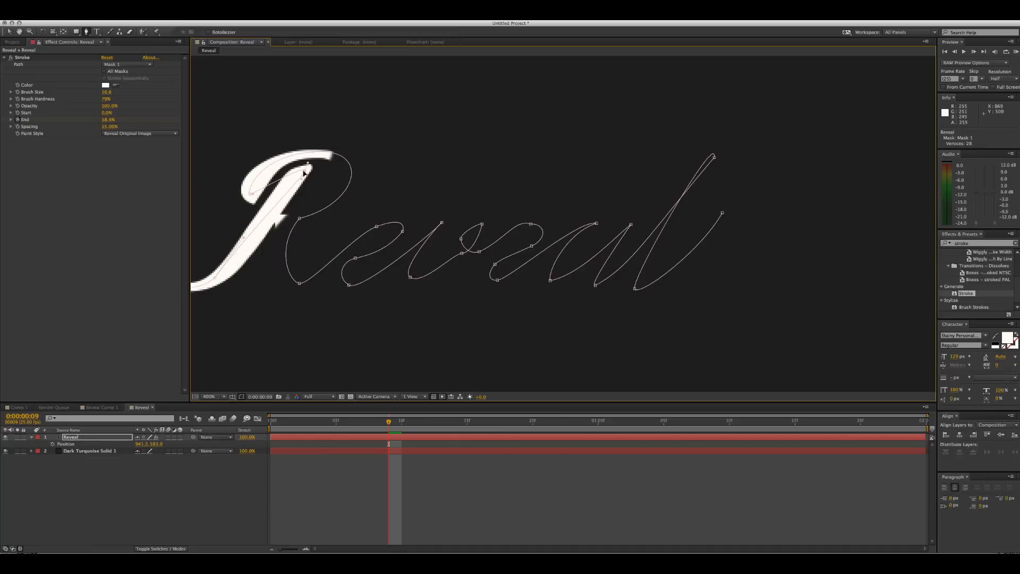
{"action": "left_click_drag", "start_coordinate": [301, 180], "coordinate": [278, 188]}
{"action": "key", "text": "space"}
{"action": "left_click_drag", "start_coordinate": [285, 293], "coordinate": [363, 265]}
At 0:00:00:06, refine the path handles between the top of the R's stem and the start of its bowl
{"action": "mouse_move", "coordinate": [388, 422]}
{"action": "left_mouse_down"}
{"action": "mouse_move", "coordinate": [340, 426]}
{"action": "mouse_move", "coordinate": [350, 427]}
{"action": "left_mouse_up"}
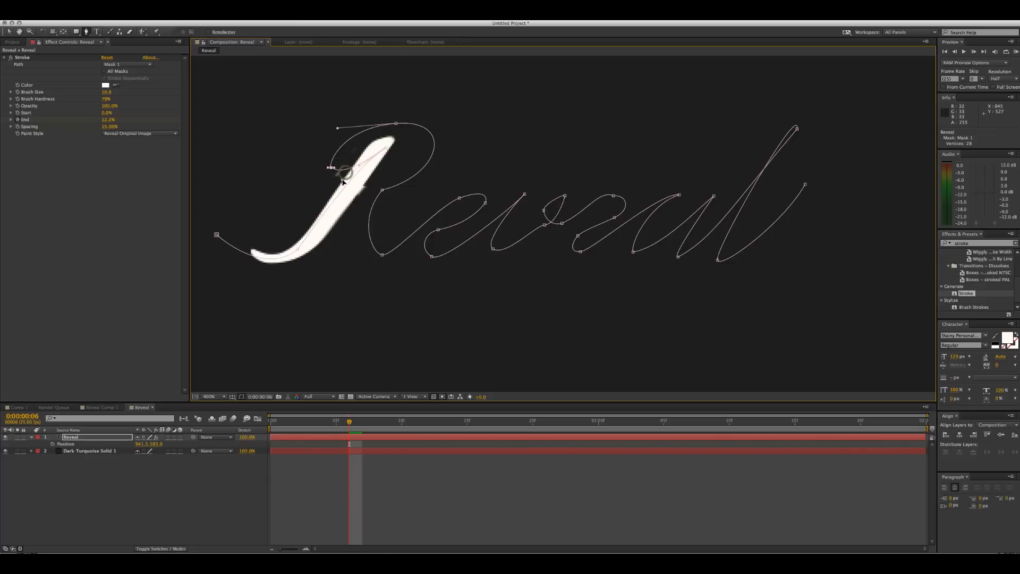
{"action": "left_click", "coordinate": [385, 148]}
{"action": "left_click_drag", "start_coordinate": [360, 165], "coordinate": [356, 174]}
{"action": "left_click", "coordinate": [331, 168]}
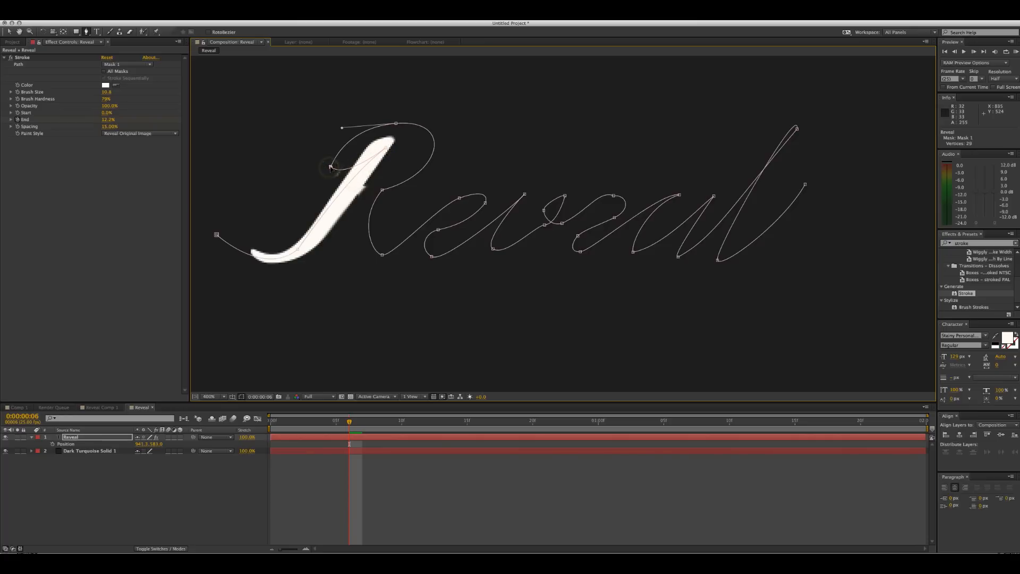
Set the Stroke brush size to 10 and preview the reveal
{"action": "left_click", "coordinate": [106, 93]}
{"action": "key", "text": "Return"}
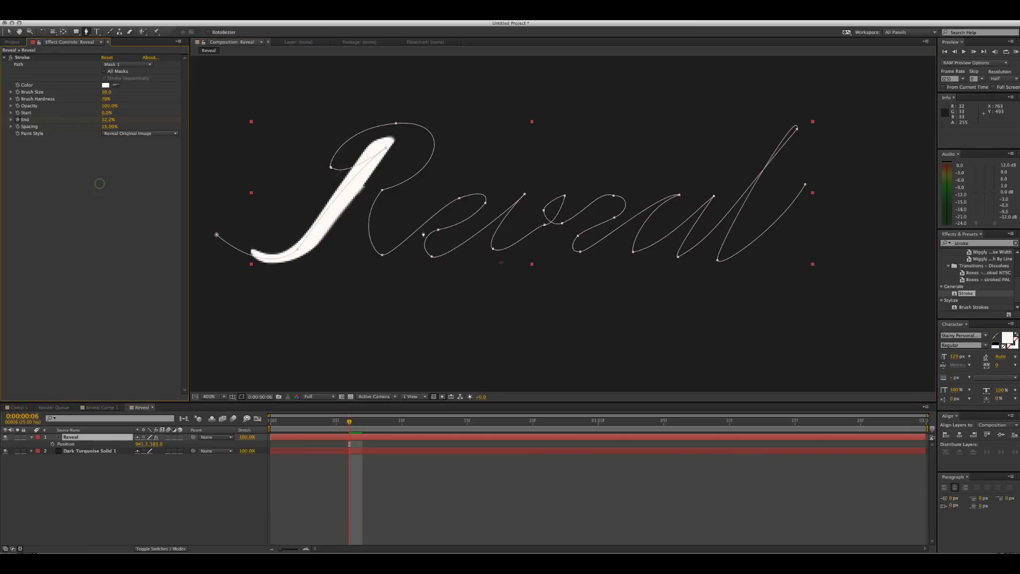
{"action": "key", "text": "KP_0"}
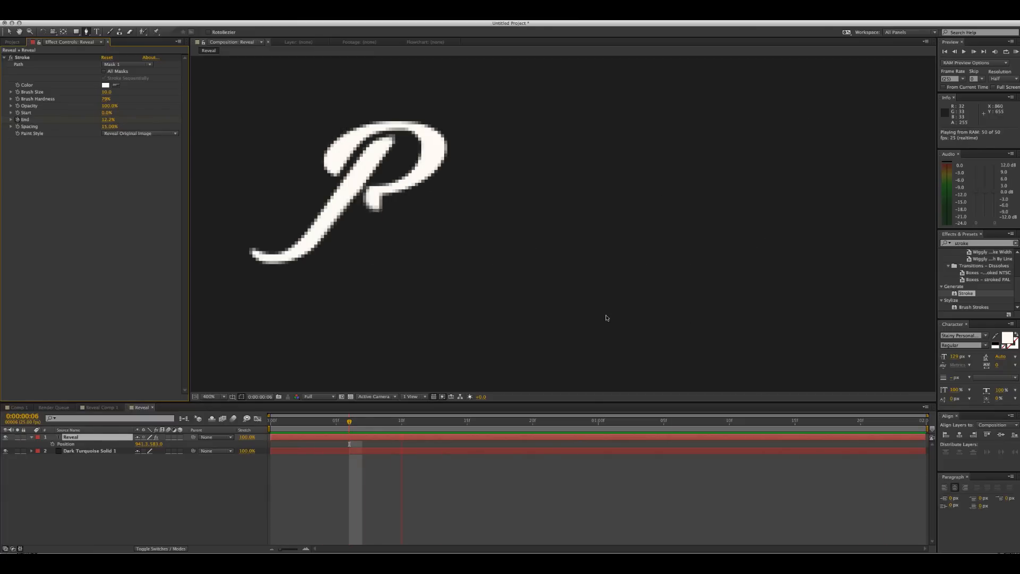
Preview the reveal at 100% zoom and fit the whole composition in view
{"action": "scroll", "coordinate": [563, 317], "scroll_direction": "down", "scroll_amount": 5}
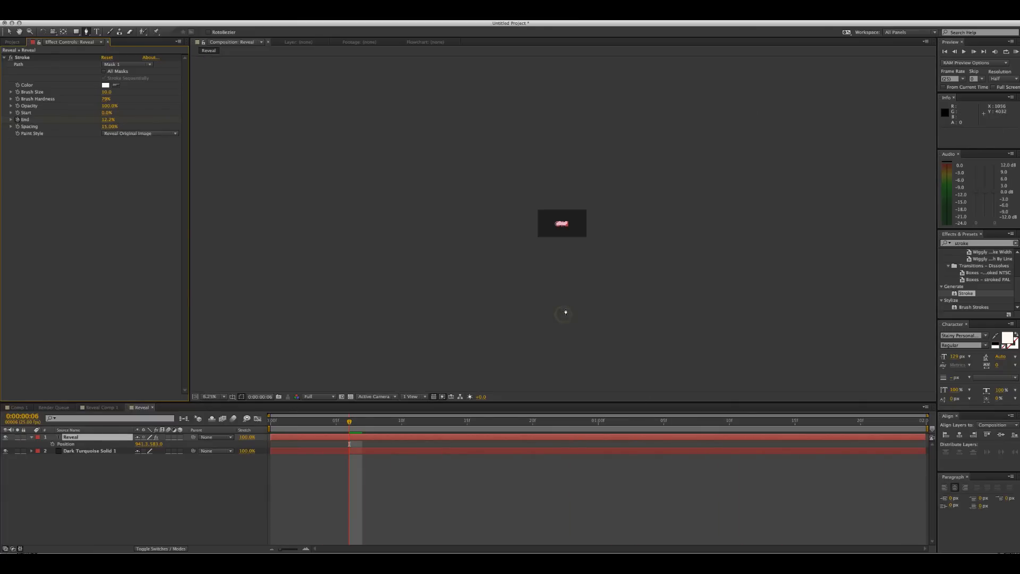
{"action": "key", "text": "slash"}
{"action": "left_click", "coordinate": [567, 310]}
{"action": "key", "text": "KP_0"}
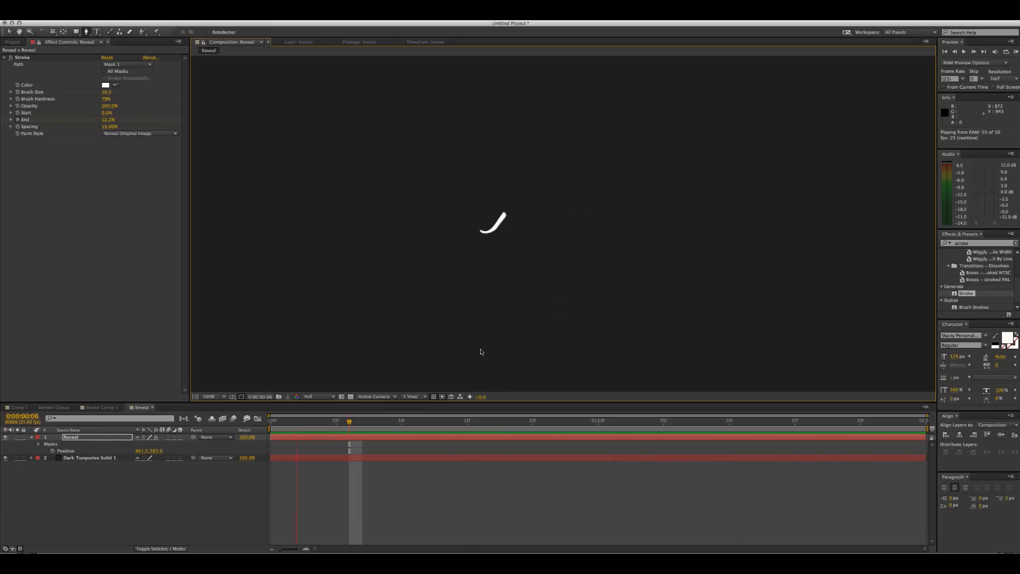
{"action": "key", "text": "comma"}
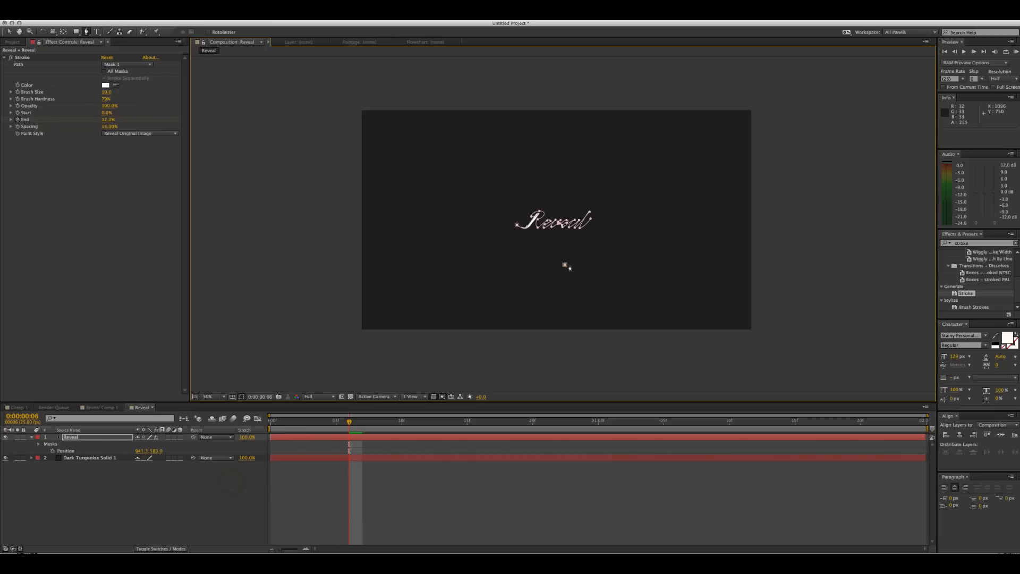
Delete the stray single-vertex Mask 2 from the Reveal layer and play back the reveal
{"action": "key", "text": "v"}
{"action": "left_click", "coordinate": [473, 352]}
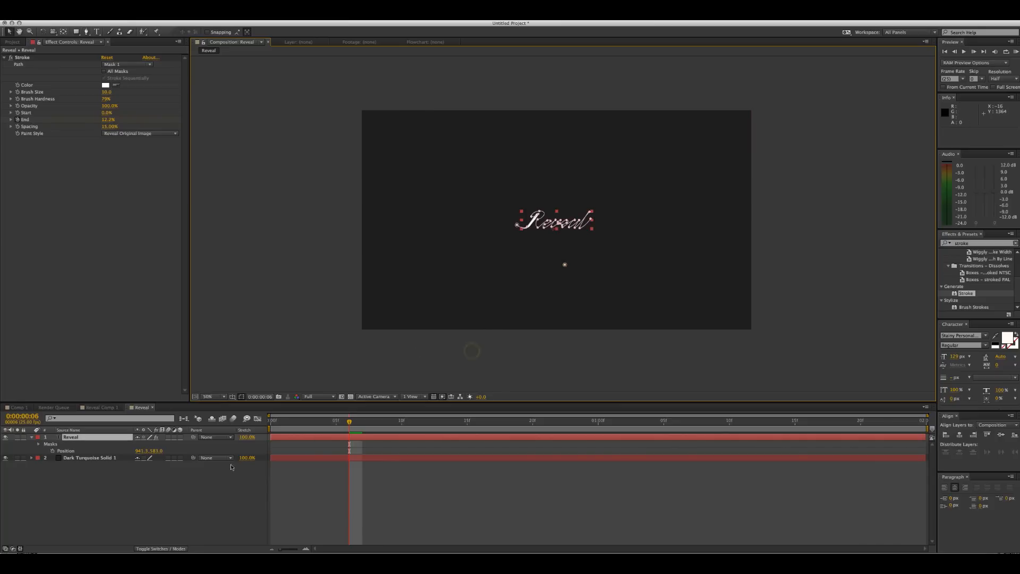
{"action": "key", "text": "m"}
{"action": "left_click", "coordinate": [72, 458]}
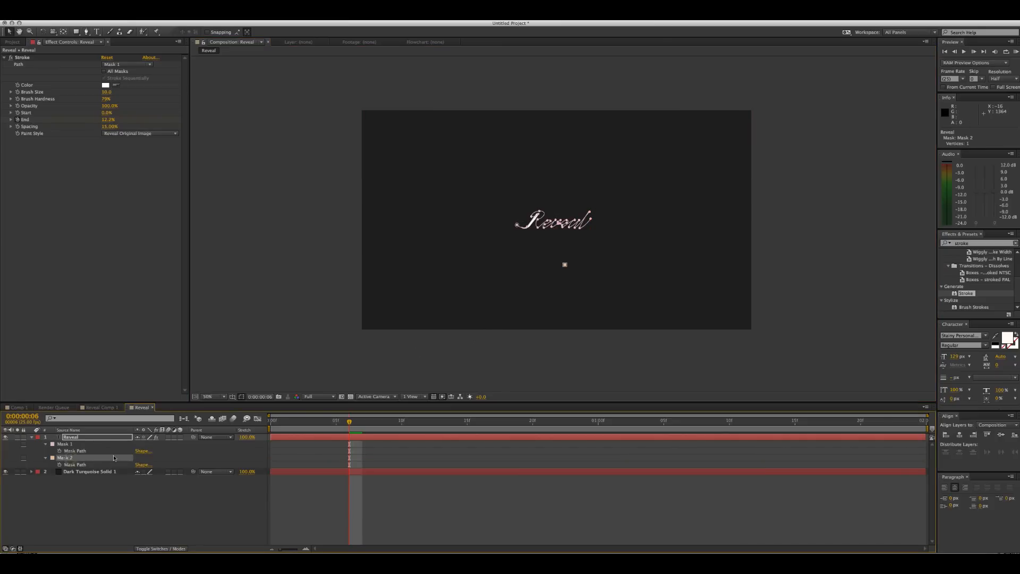
{"action": "key", "text": "Delete"}
{"action": "left_click", "coordinate": [266, 308]}
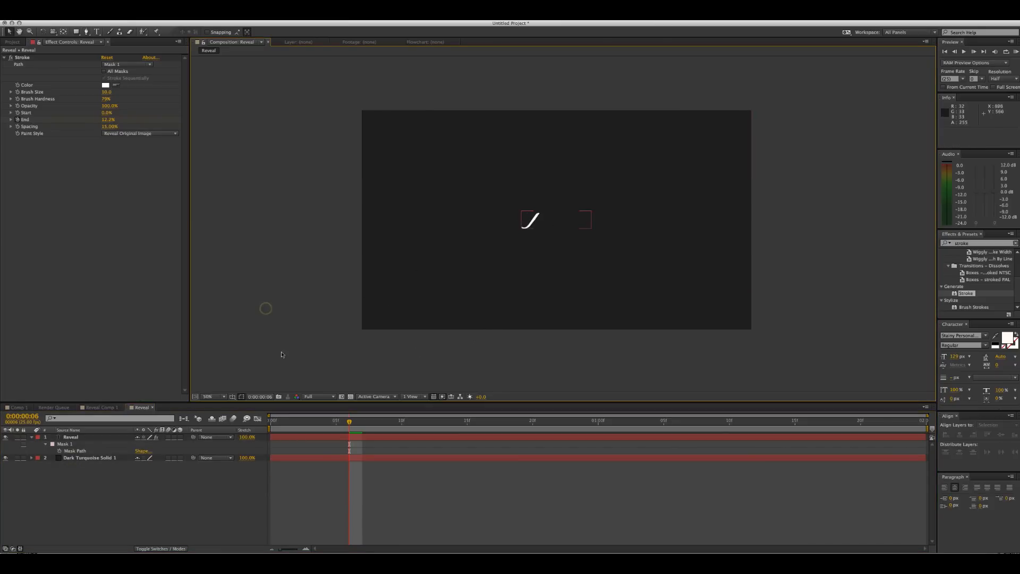
{"action": "key", "text": "space"}
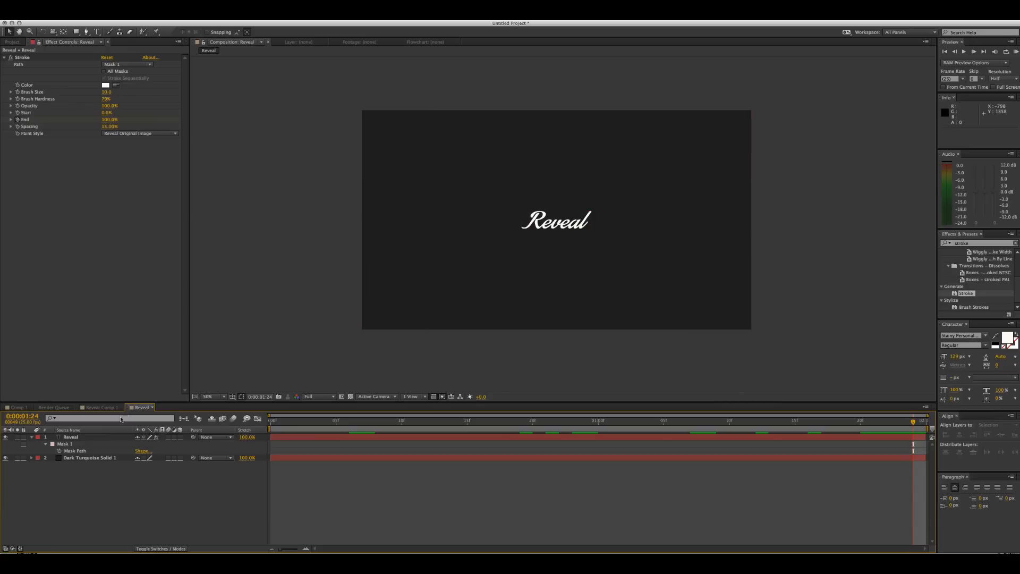
Scale the Reveal layer up to 212% and reposition it near the centre of the composition
{"action": "left_click", "coordinate": [79, 438]}
{"action": "key", "text": "s"}
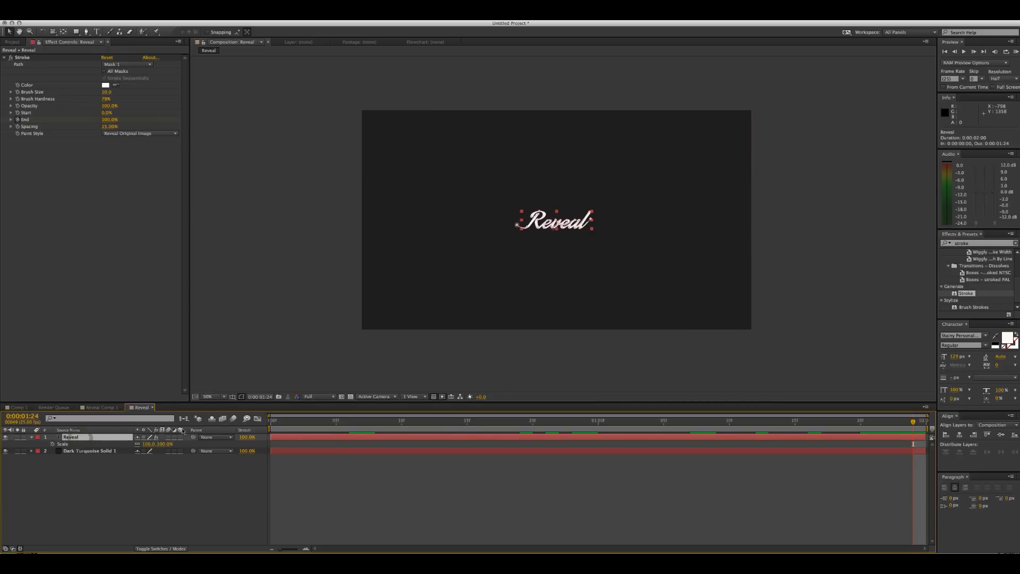
{"action": "left_click_drag", "start_coordinate": [158, 444], "coordinate": [194, 445]}
{"action": "left_click_drag", "start_coordinate": [572, 225], "coordinate": [565, 223]}
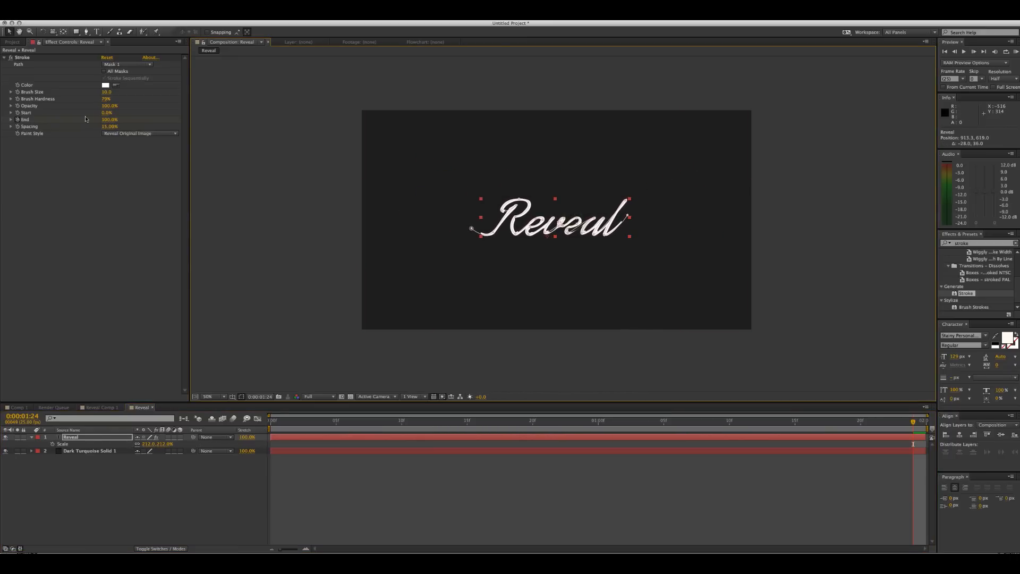
Increase the Stroke brush size to cover the enlarged letters and scrub through the timeline to check the reveal
{"action": "left_click_drag", "start_coordinate": [106, 91], "coordinate": [150, 91]}
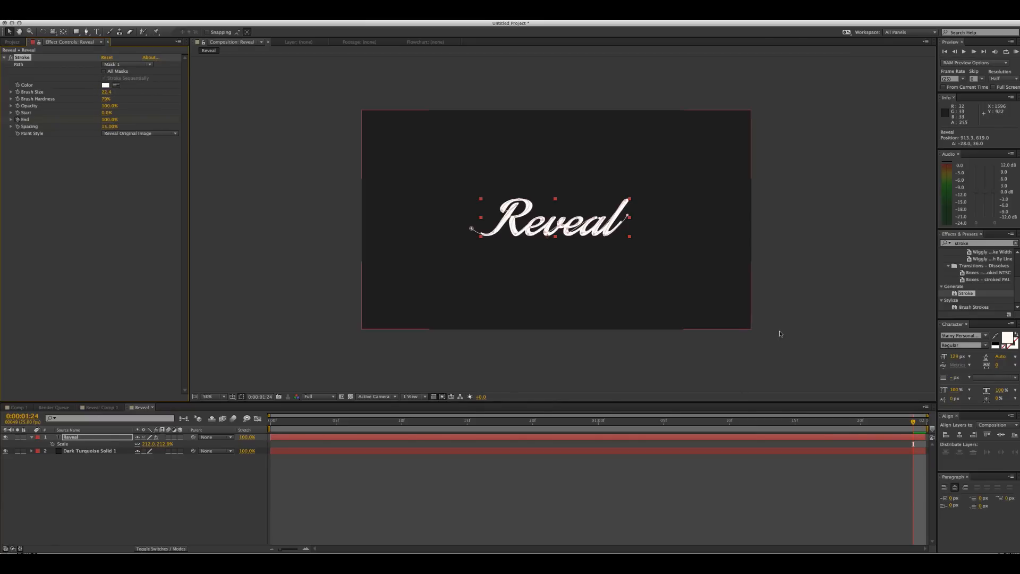
{"action": "left_click_drag", "start_coordinate": [905, 424], "coordinate": [699, 425]}
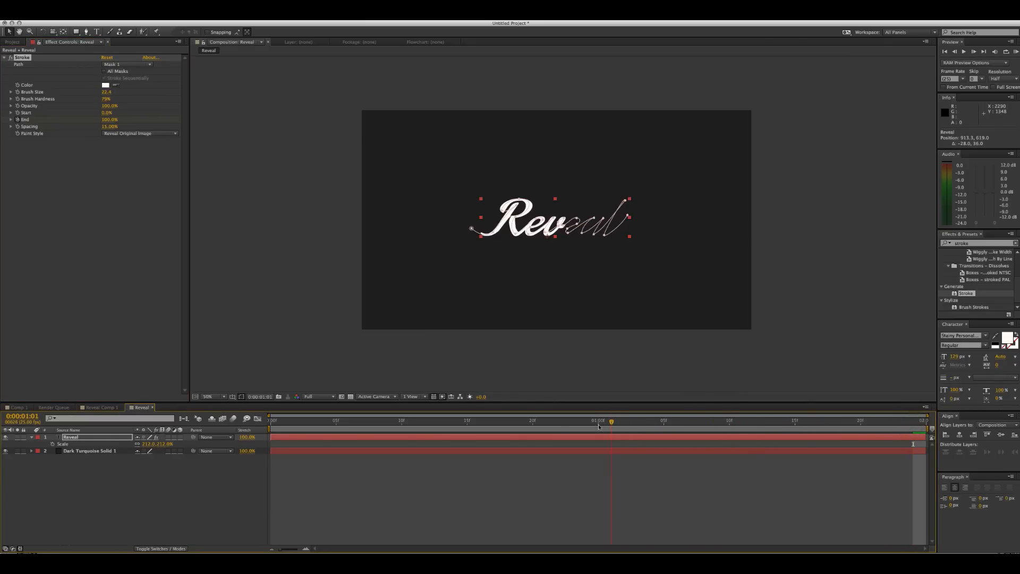
{"action": "left_click_drag", "start_coordinate": [550, 426], "coordinate": [522, 423]}
{"action": "left_click_drag", "start_coordinate": [435, 423], "coordinate": [362, 421]}
{"action": "left_click_drag", "start_coordinate": [300, 425], "coordinate": [272, 424]}
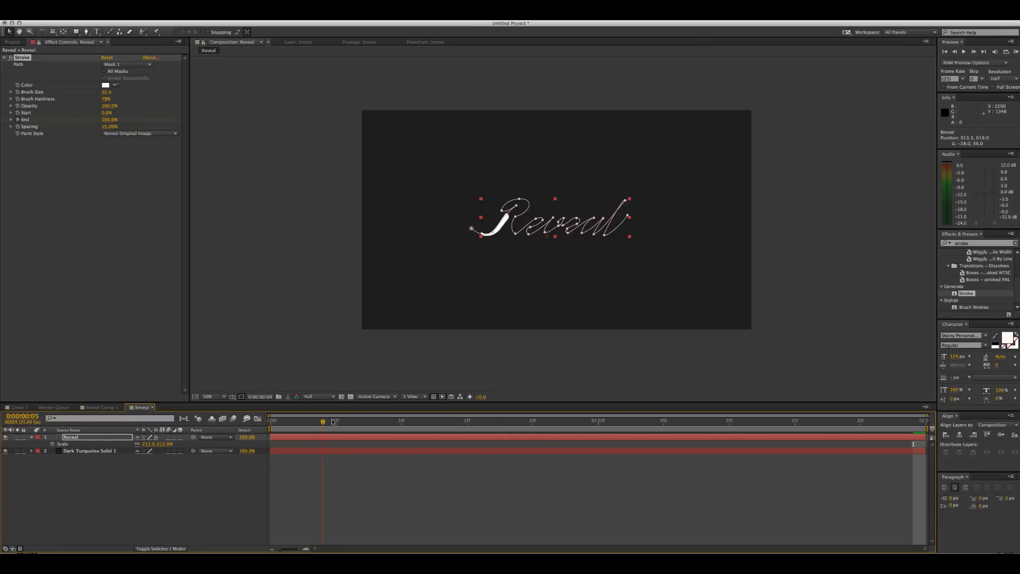
{"action": "left_click_drag", "start_coordinate": [387, 408], "coordinate": [501, 408]}
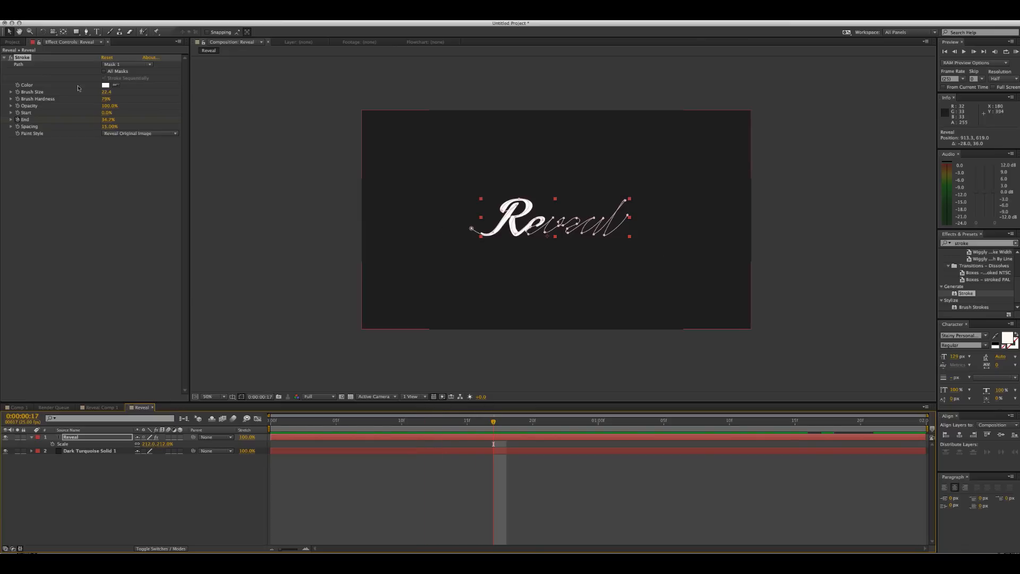
Set the Stroke brush size to 25 and preview the reveal
{"action": "left_click", "coordinate": [107, 92]}
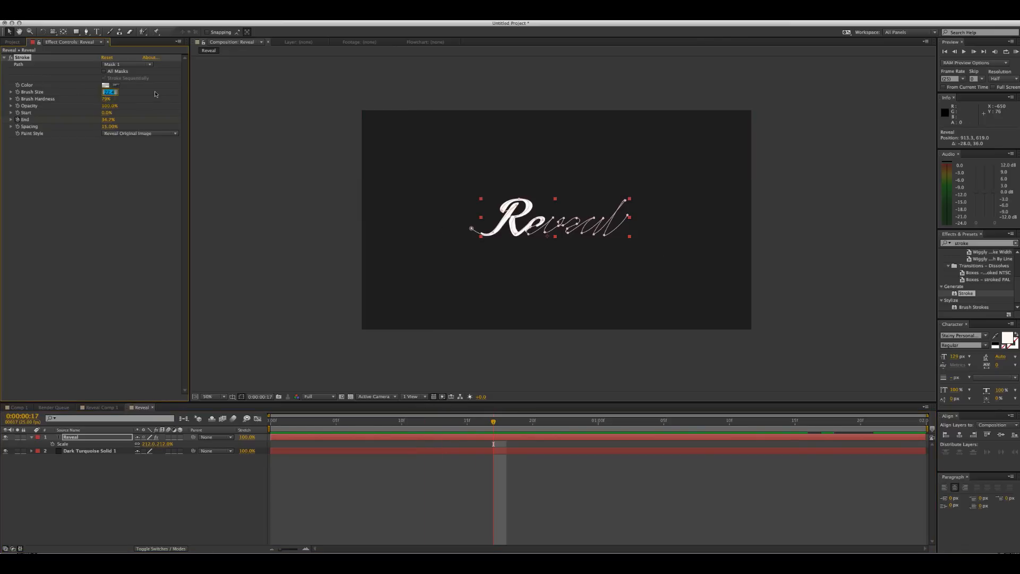
{"action": "left_click", "coordinate": [154, 172]}
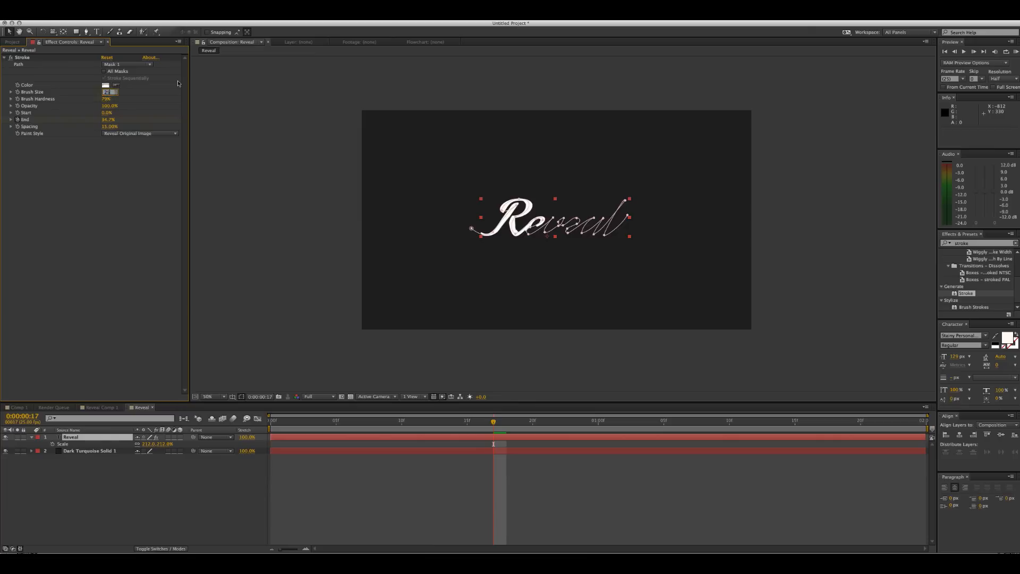
{"action": "left_click_drag", "start_coordinate": [495, 422], "coordinate": [729, 421]}
{"action": "key", "text": "KP_0"}
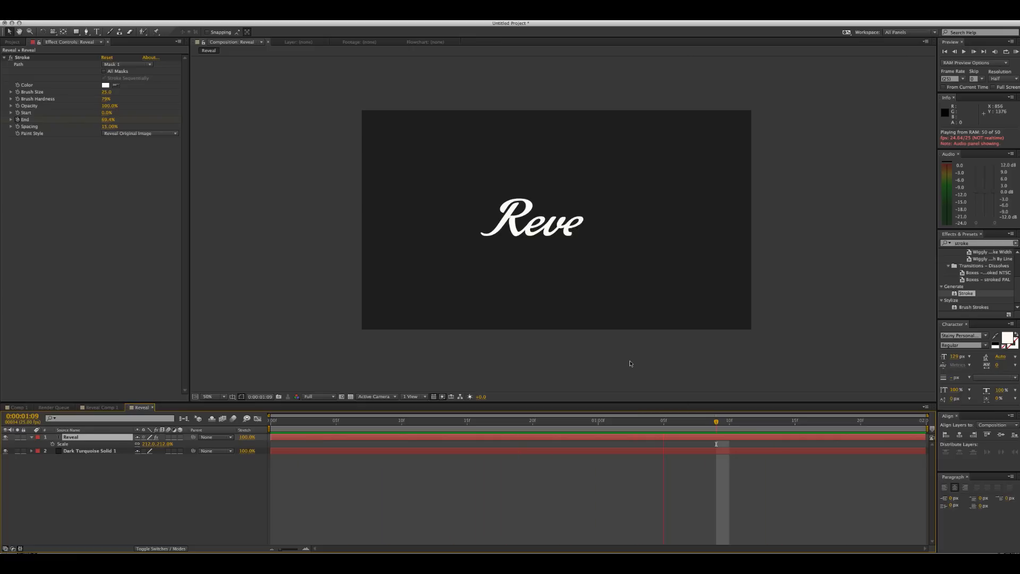
Preview the reveal and inspect the mask path closely around the last letters of the word
{"action": "key", "text": "space"}
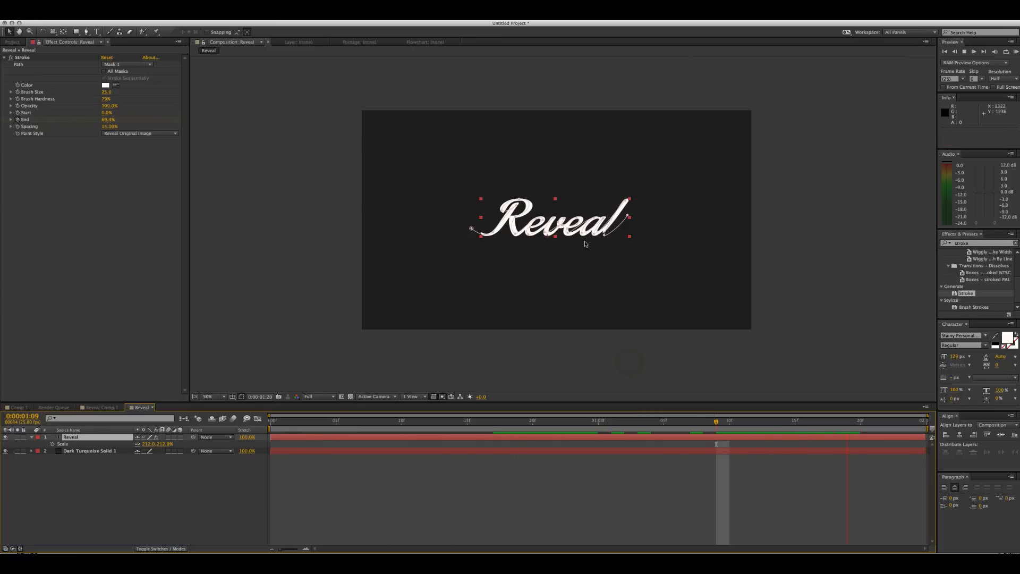
{"action": "key", "text": "space"}
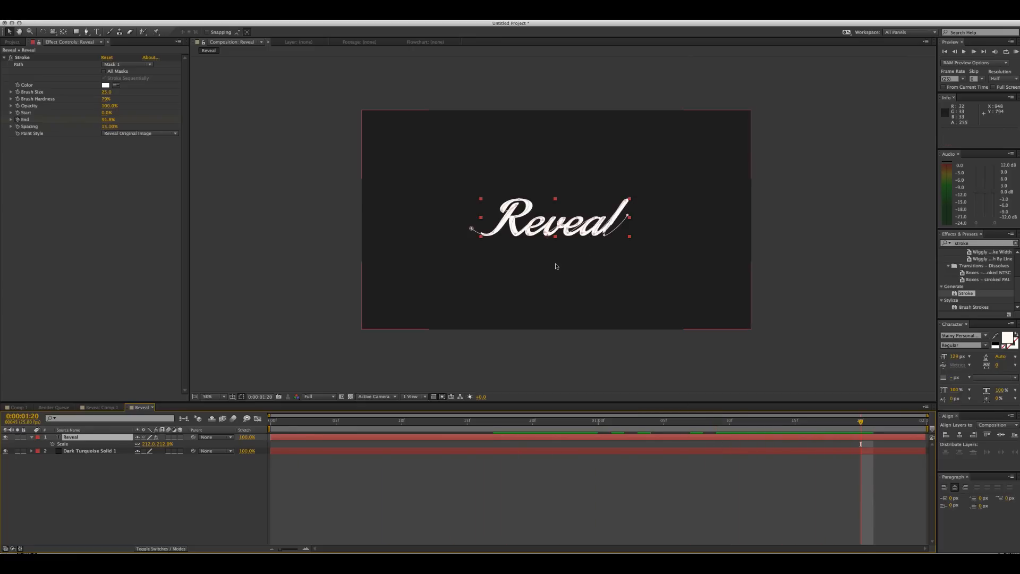
{"action": "key", "text": "z"}
{"action": "left_click", "coordinate": [586, 230]}
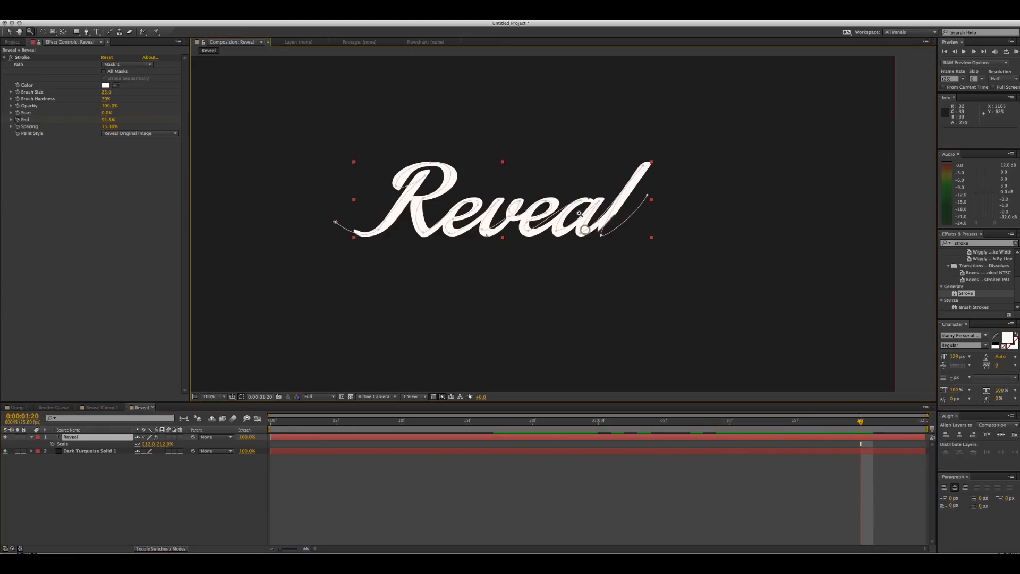
{"action": "left_click", "coordinate": [579, 214]}
{"action": "left_click", "coordinate": [579, 214]}
{"action": "left_click", "coordinate": [578, 214]}
{"action": "left_click", "coordinate": [579, 214]}
{"action": "key", "text": "space"}
{"action": "left_click_drag", "start_coordinate": [609, 187], "coordinate": [555, 277]}
Adjust the Mask 1 path point between the second "e" and the "a" of the Reveal layer
{"action": "key", "text": "v"}
{"action": "key", "text": "b"}
{"action": "key", "text": "a"}
{"action": "left_click_drag", "start_coordinate": [484, 207], "coordinate": [517, 197]}
{"action": "key", "text": "z"}
{"action": "left_click", "coordinate": [525, 268], "text": "alt"}
{"action": "left_click", "coordinate": [526, 268], "text": "alt"}
{"action": "left_click", "coordinate": [526, 268], "text": "alt"}
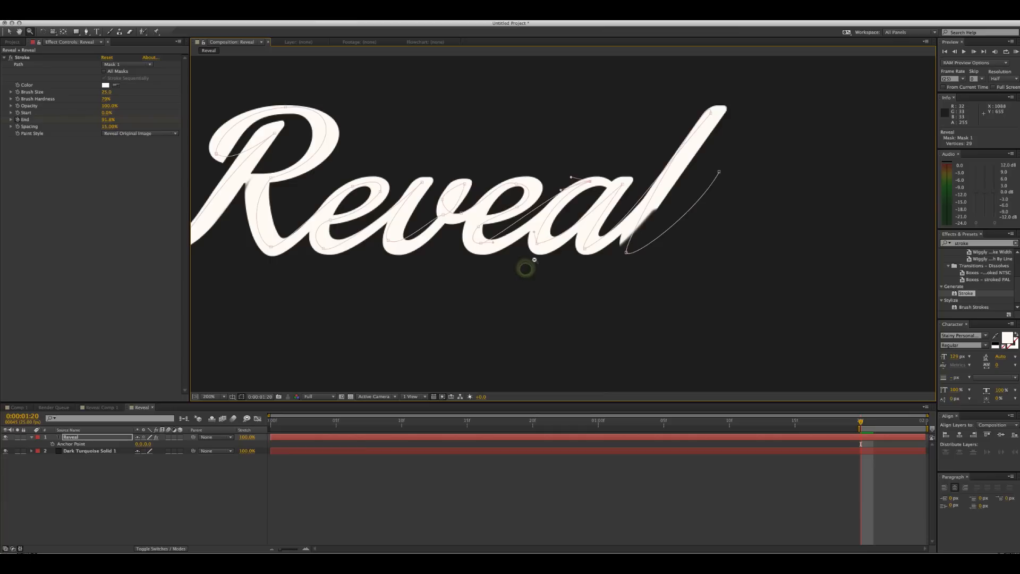
{"action": "left_click", "coordinate": [519, 246], "text": "alt"}
{"action": "left_click", "coordinate": [566, 251], "text": "alt"}
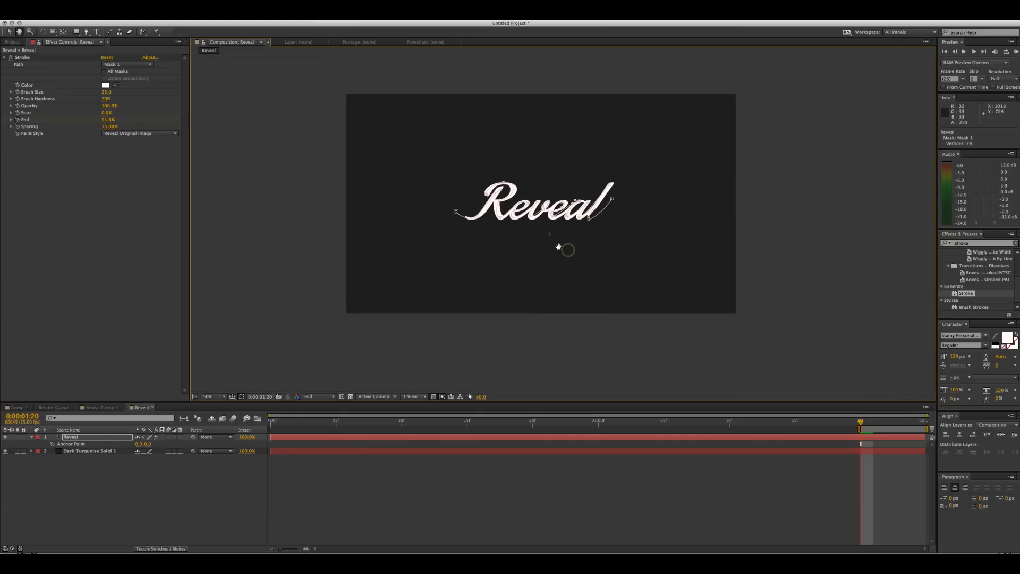
{"action": "left_click_drag", "start_coordinate": [558, 246], "coordinate": [562, 252]}
Set the Reveal layer's scale to 100%
{"action": "left_click", "coordinate": [108, 437]}
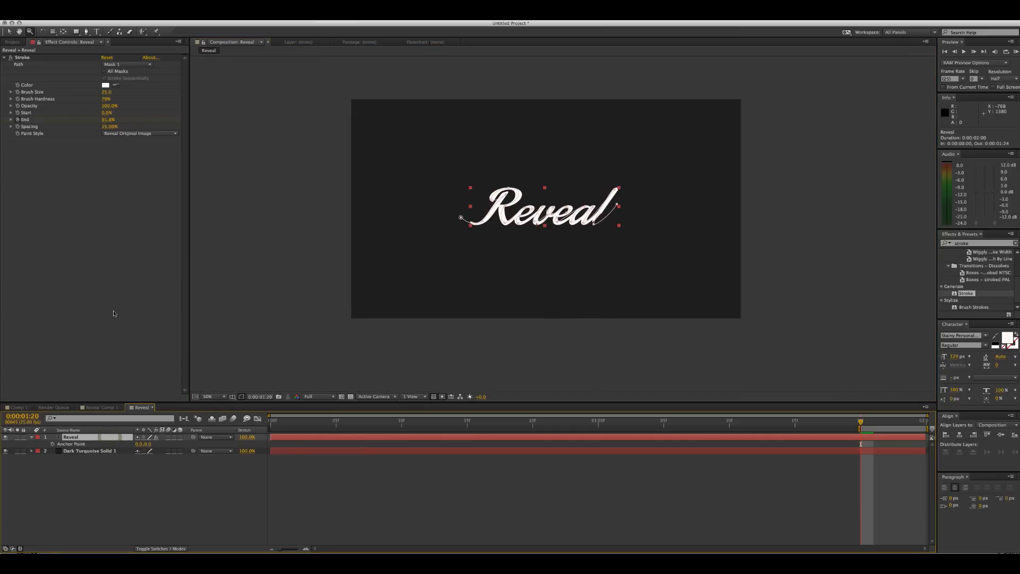
{"action": "type", "text": "s"}
{"action": "type", "text": "100"}
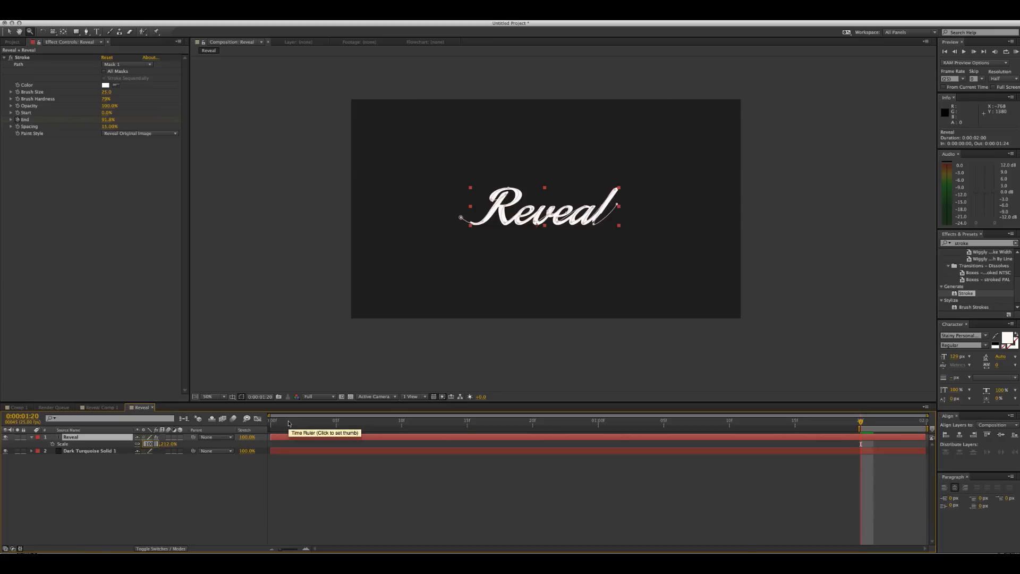
{"action": "left_click", "coordinate": [232, 486]}
Set the Stroke effect's brush size to 11 to suit the smaller lettering
{"action": "left_click", "coordinate": [105, 92]}
{"action": "left_click", "coordinate": [133, 310]}
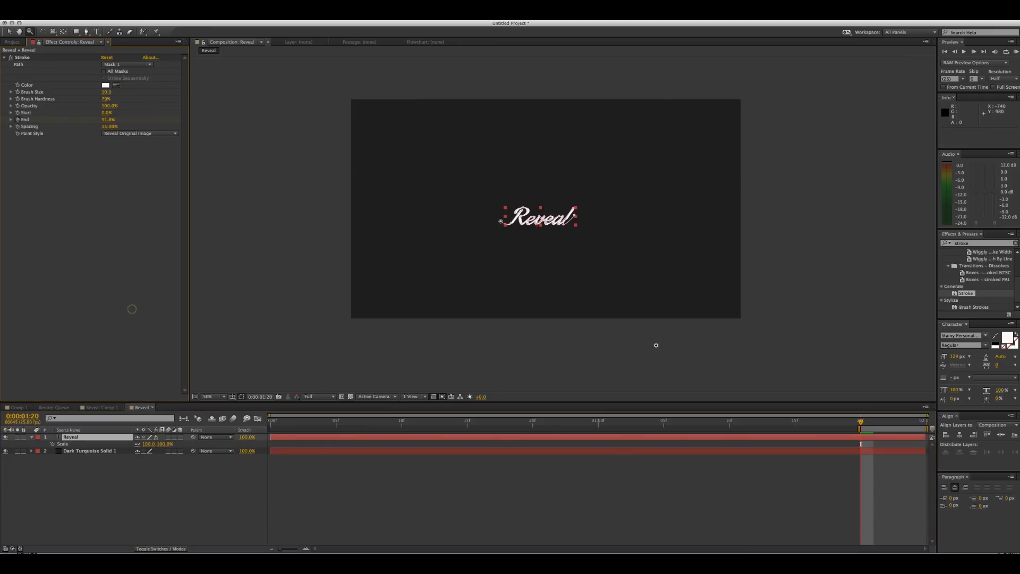
{"action": "left_click", "coordinate": [229, 515]}
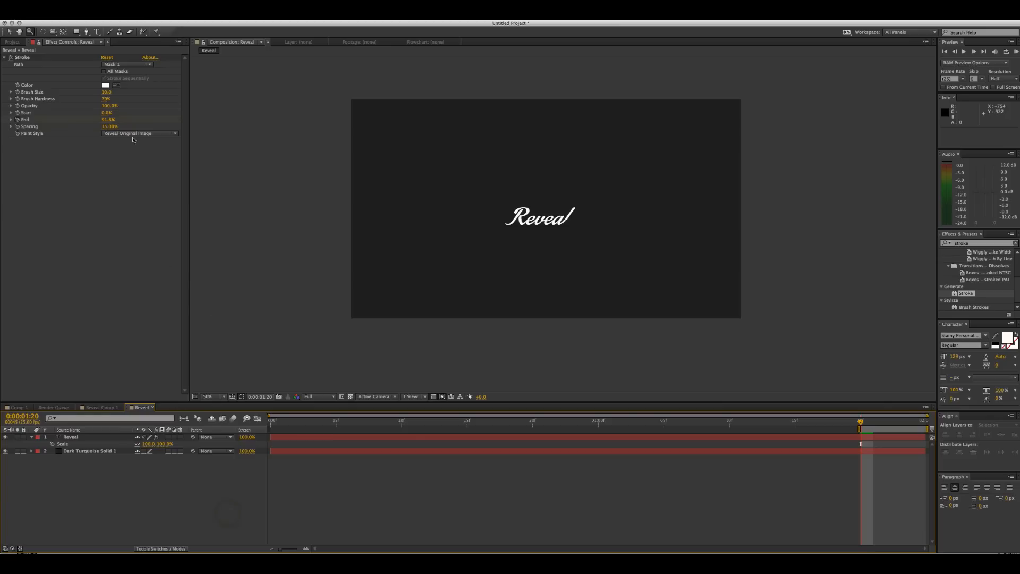
{"action": "left_click", "coordinate": [106, 91]}
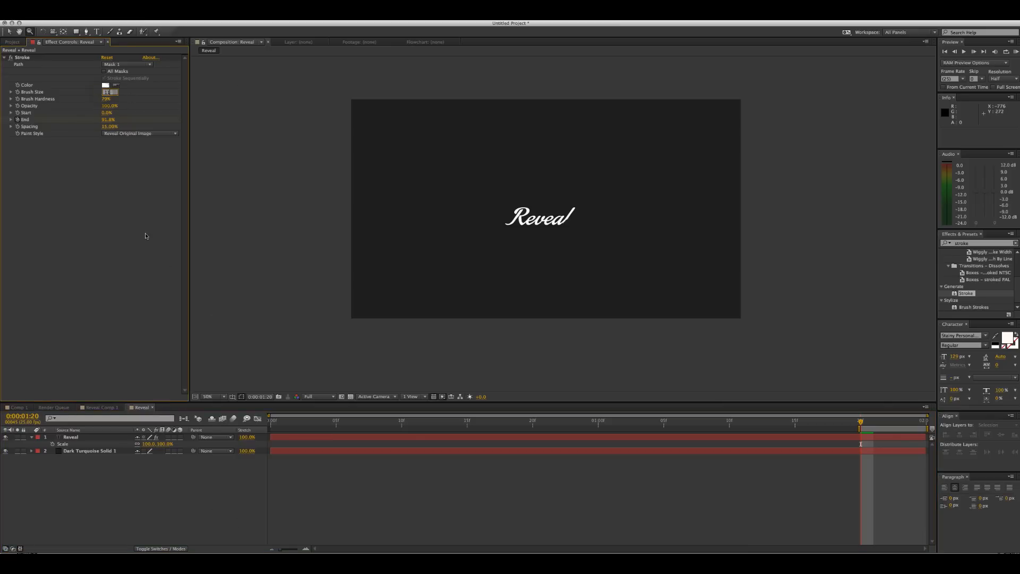
{"action": "type", "text": "11"}
{"action": "left_click", "coordinate": [146, 235]}
{"action": "left_click_drag", "start_coordinate": [859, 429], "coordinate": [269, 429]}
{"action": "key", "text": "b"}
{"action": "key", "text": "v"}
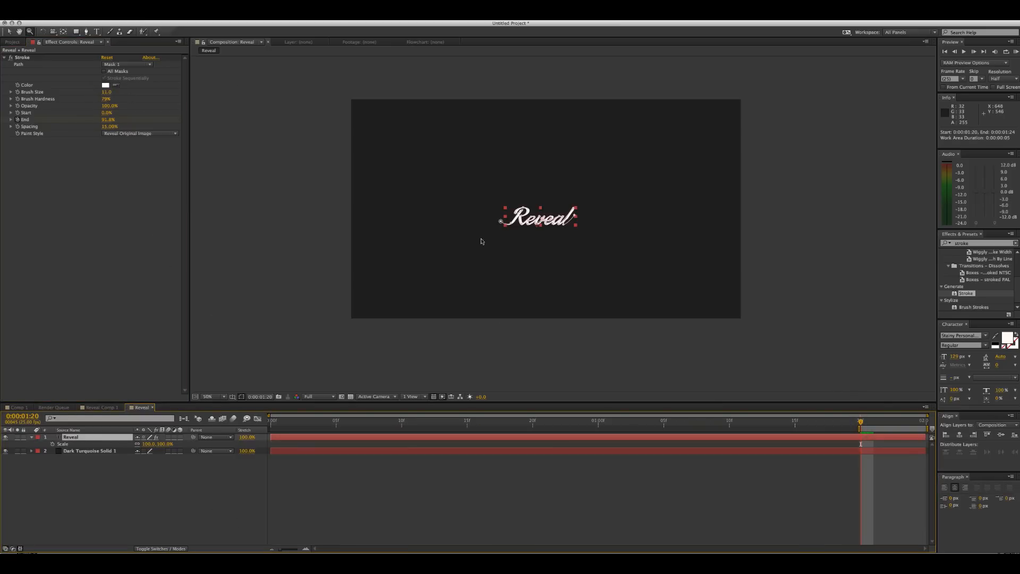
{"action": "left_click", "coordinate": [324, 276]}
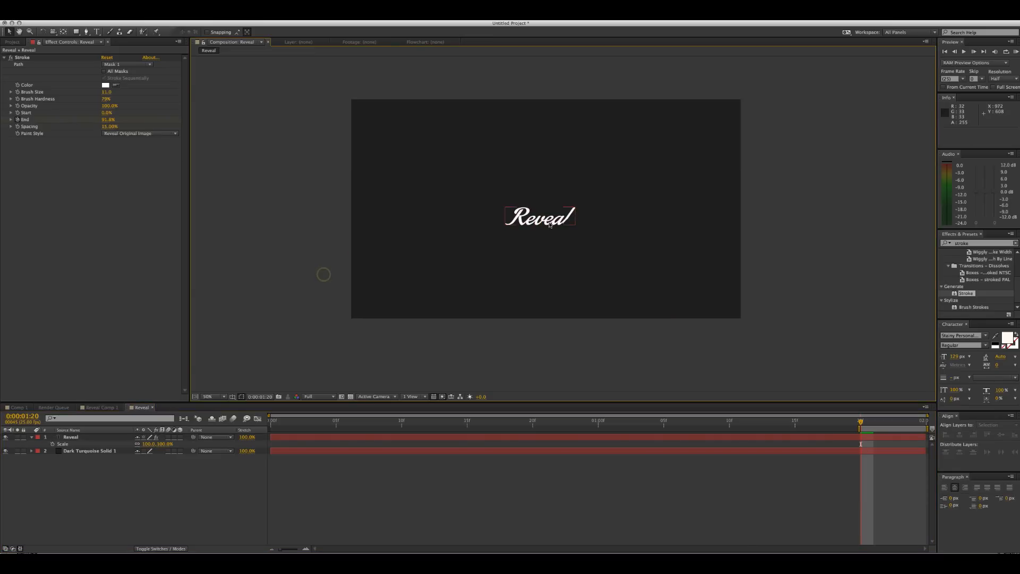
Pre-compose the Reveal layer as "Reveal Comp 2", moving all attributes into the new composition
{"action": "left_click", "coordinate": [88, 436]}
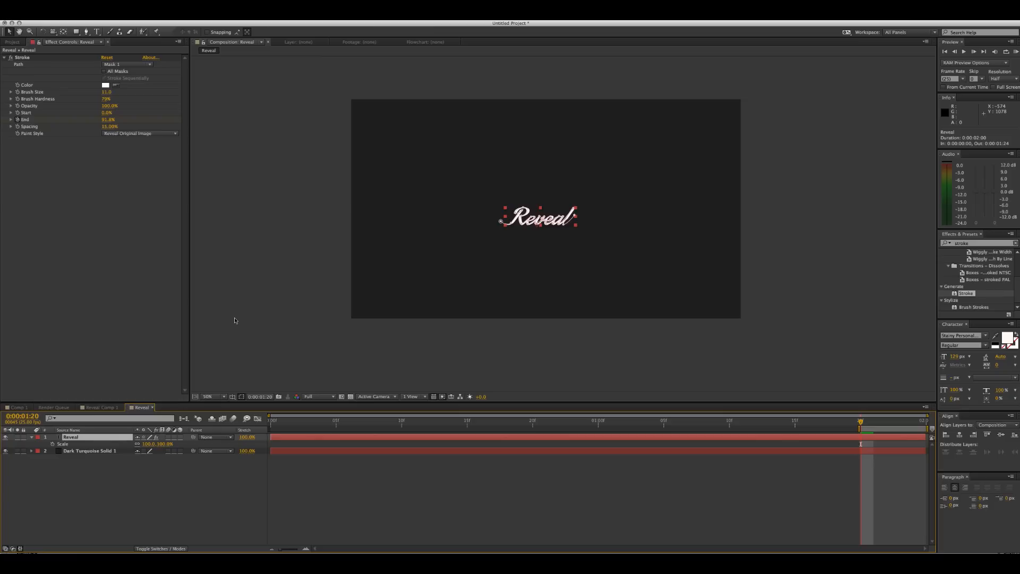
{"action": "left_click", "coordinate": [152, 16]}
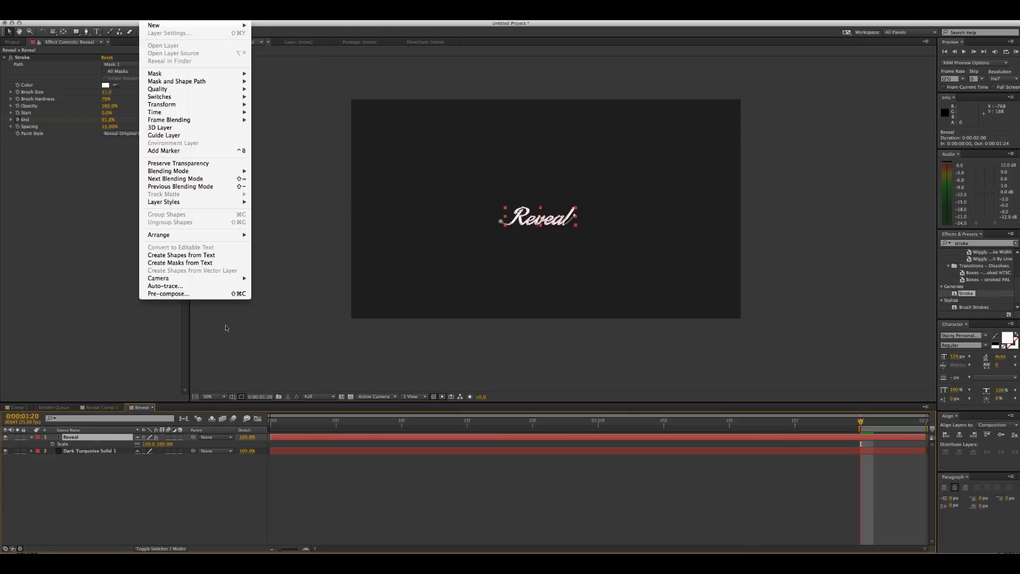
{"action": "left_click", "coordinate": [223, 296]}
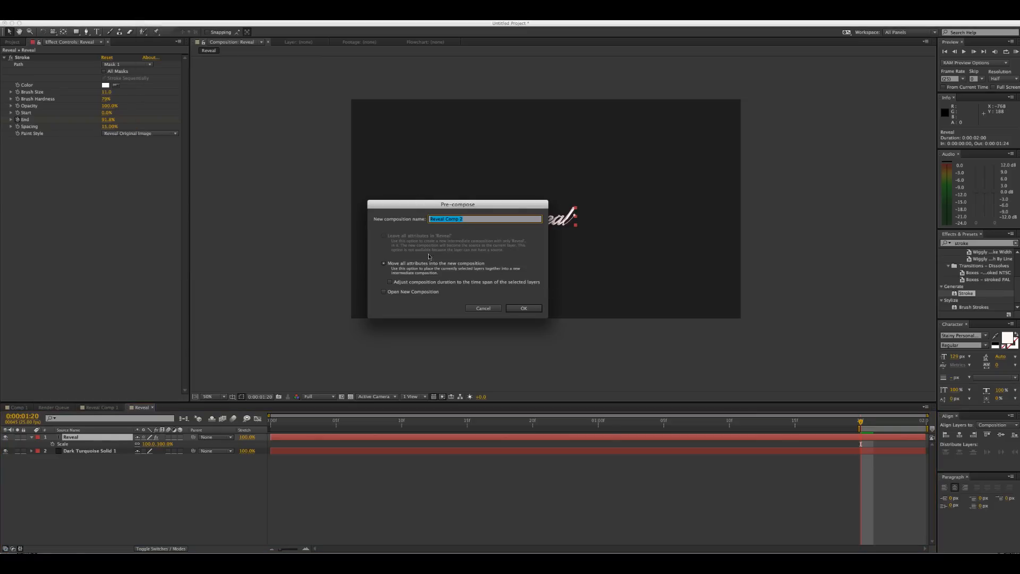
{"action": "left_click", "coordinate": [518, 309]}
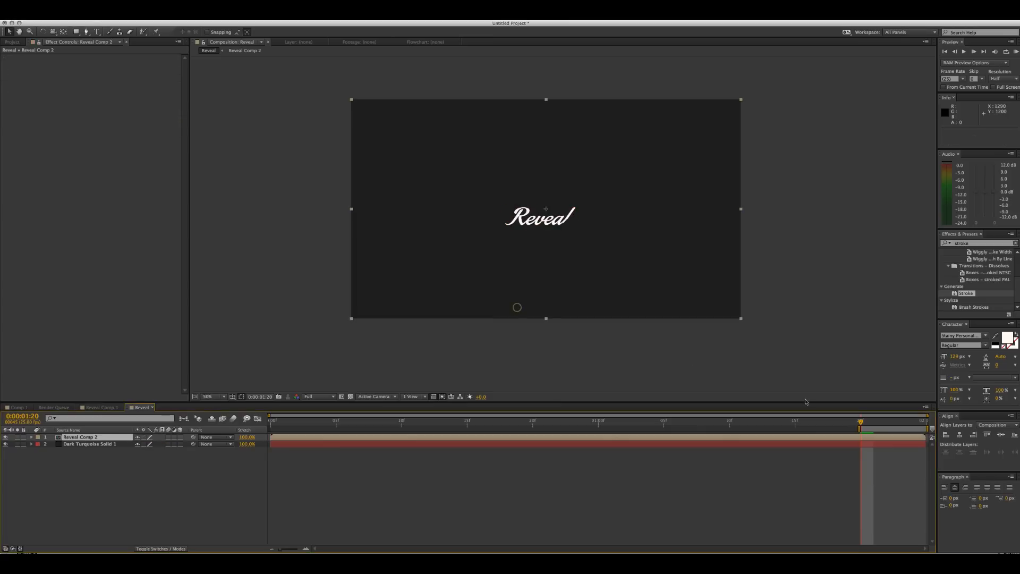
Scale the Reveal Comp 2 layer up to 156% and move it to the centre of the frame
{"action": "key", "text": "s"}
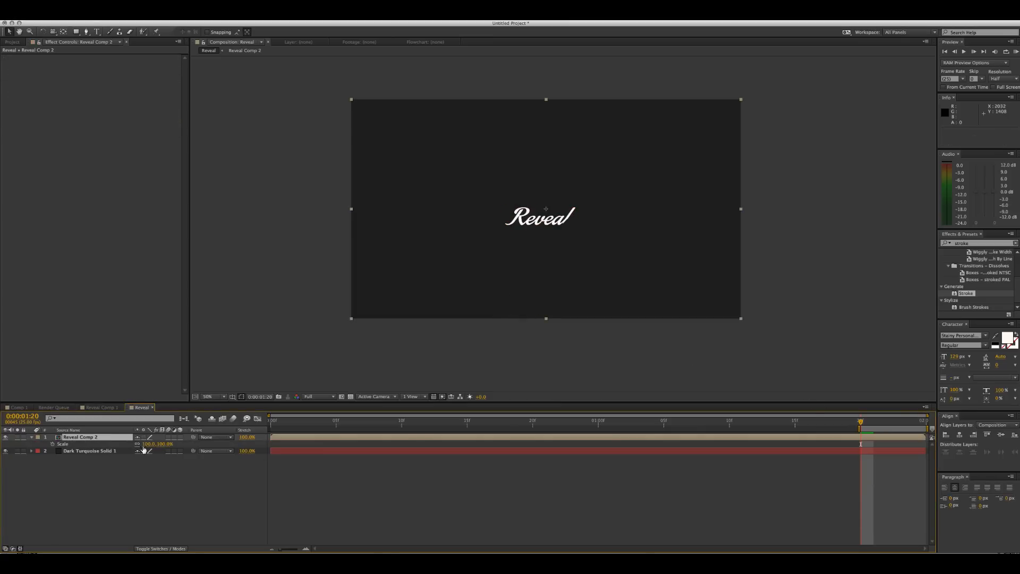
{"action": "left_click_drag", "start_coordinate": [150, 444], "coordinate": [180, 444]}
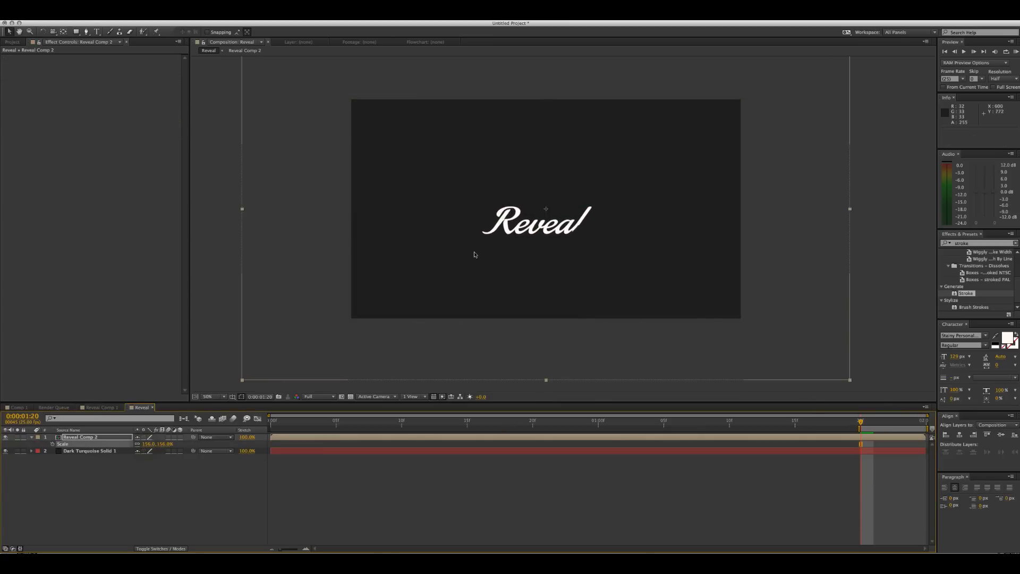
{"action": "left_click_drag", "start_coordinate": [527, 227], "coordinate": [536, 213]}
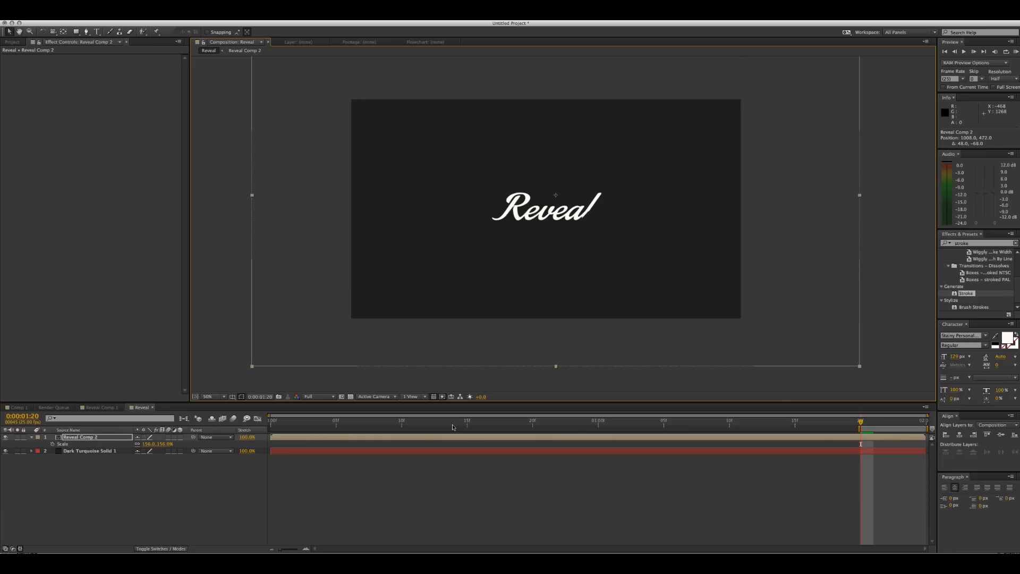
Preview the pre-composed reveal and set the preview resolution to Full
{"action": "key", "text": "KP_0"}
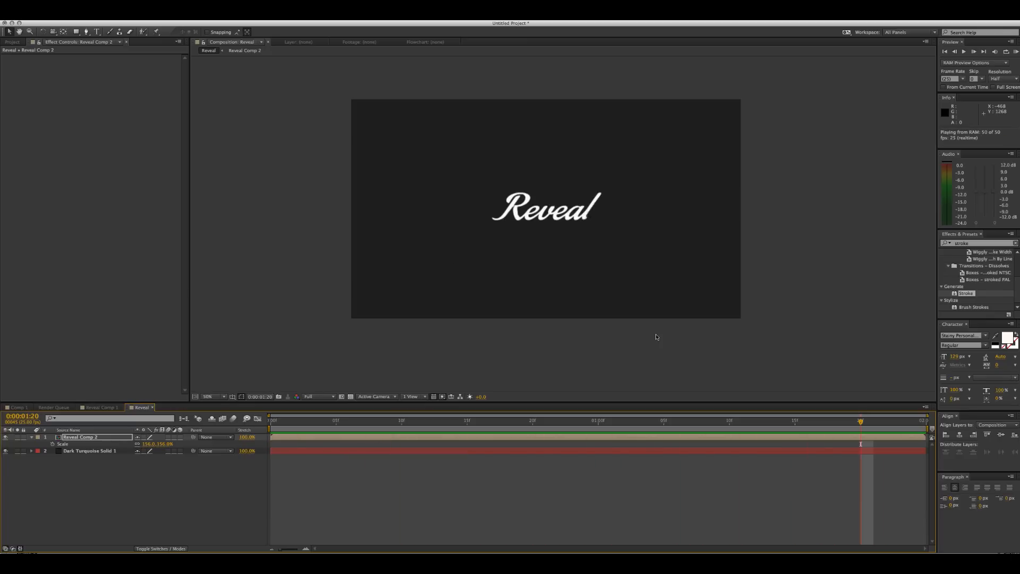
{"action": "key", "text": "space"}
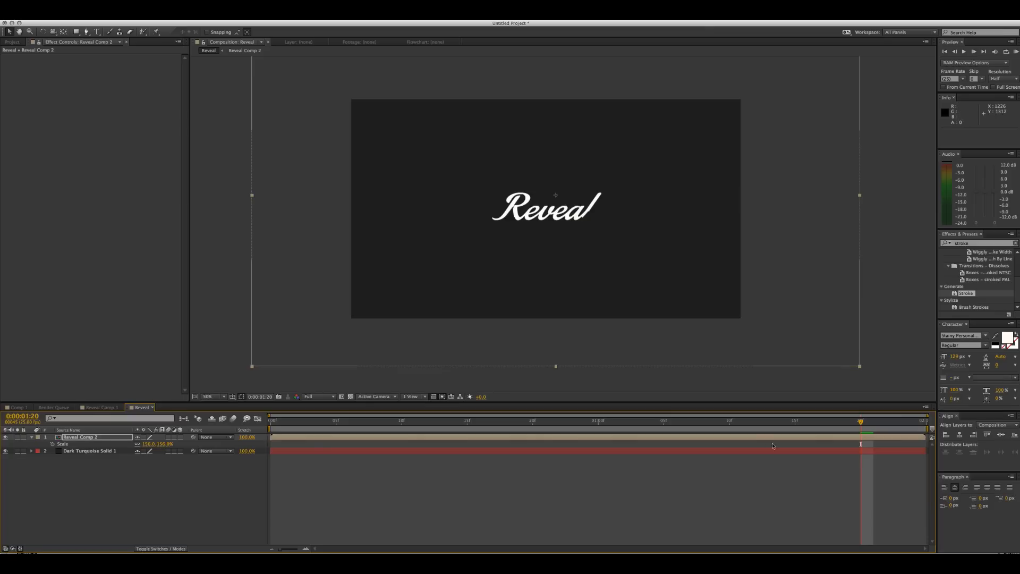
{"action": "key", "text": "space"}
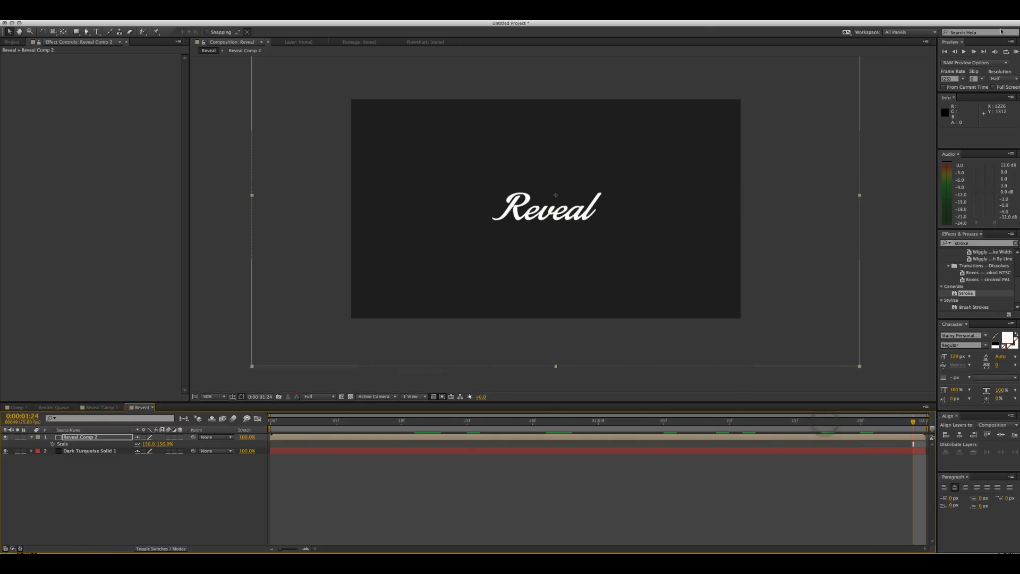
{"action": "left_click", "coordinate": [1002, 78]}
{"action": "left_click", "coordinate": [1000, 98]}
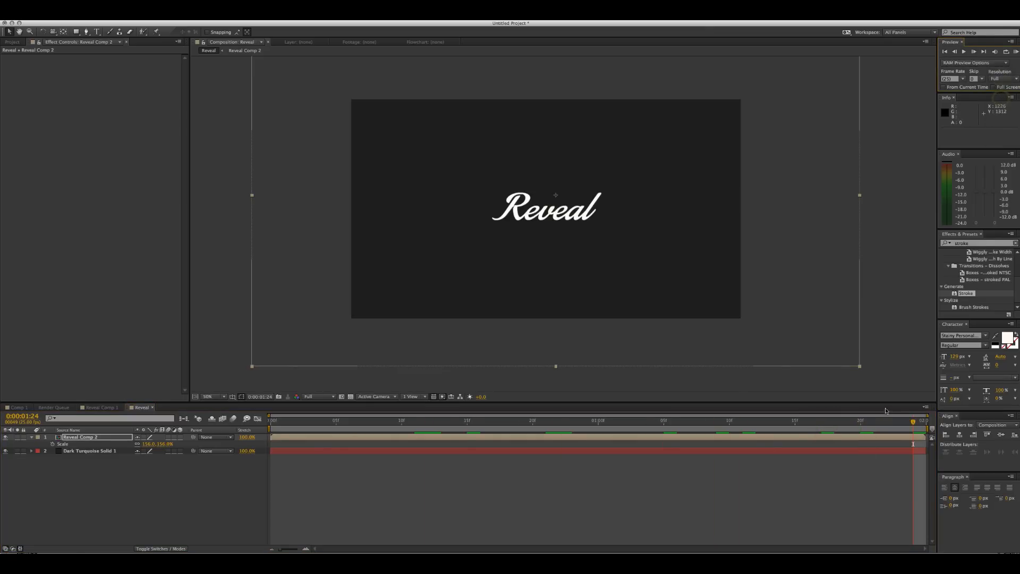
{"action": "key", "text": "space"}
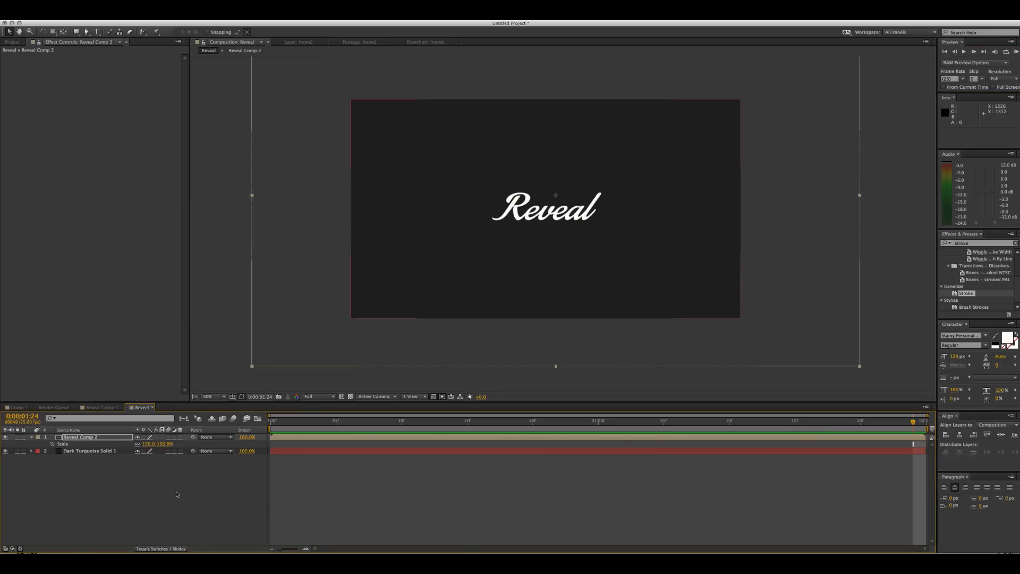
Enlarge the Reveal Comp 2 layer to 212%, recentre the word in the frame and preview it
{"action": "left_click_drag", "start_coordinate": [142, 444], "coordinate": [157, 444]}
{"action": "left_click_drag", "start_coordinate": [518, 245], "coordinate": [515, 242]}
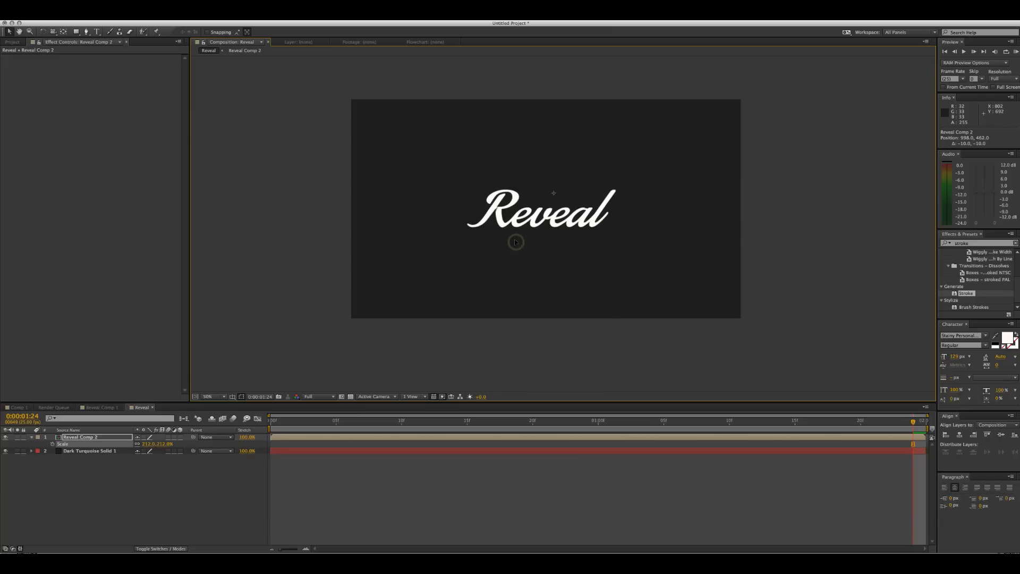
{"action": "left_click", "coordinate": [457, 310]}
{"action": "key", "text": "KP_0"}
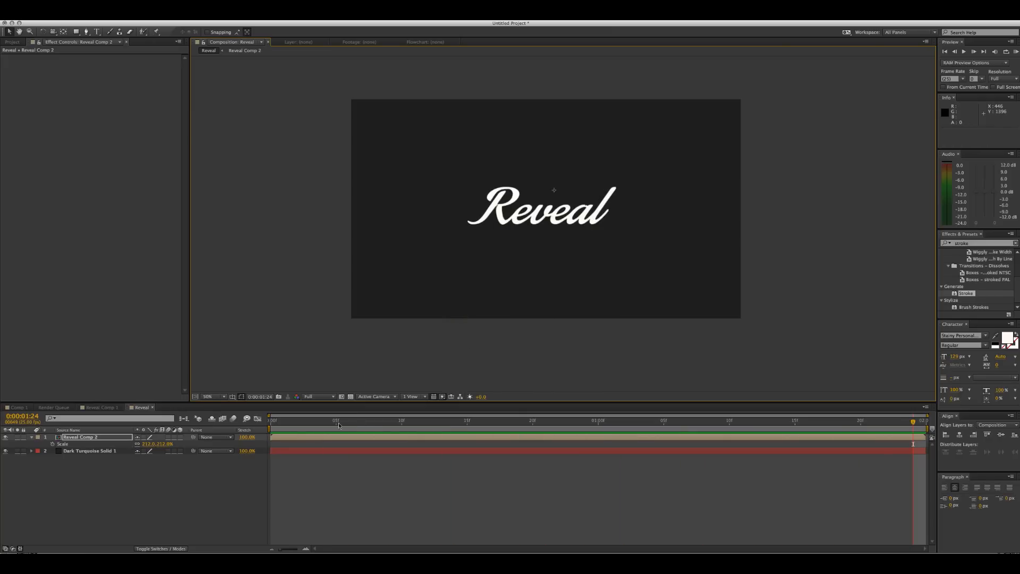
Open Reveal Comp 2, showing the Reveal layer's keyframes, and extend its work area across the whole timeline
{"action": "left_click", "coordinate": [66, 475]}
{"action": "left_click", "coordinate": [73, 437]}
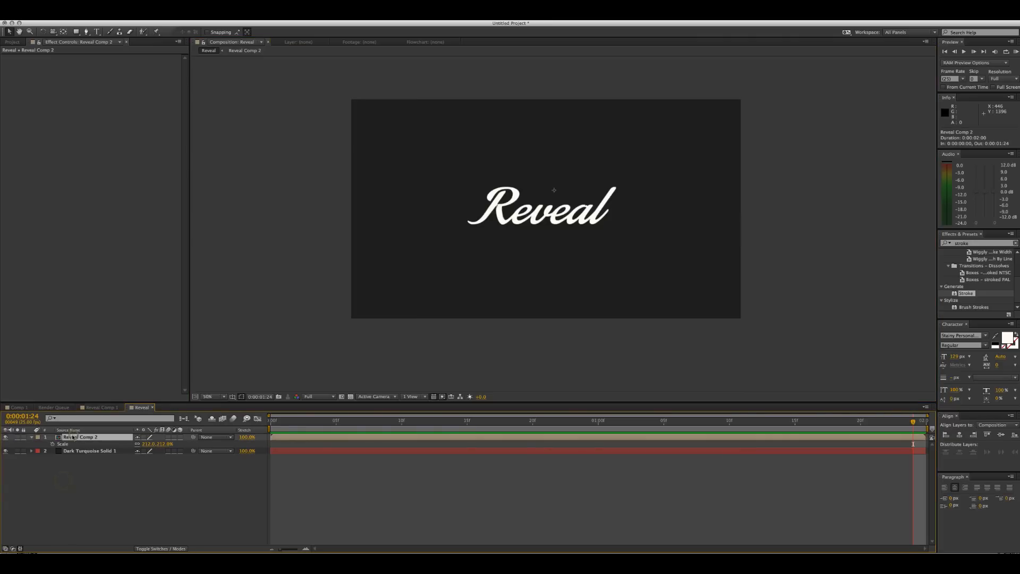
{"action": "key", "text": "s"}
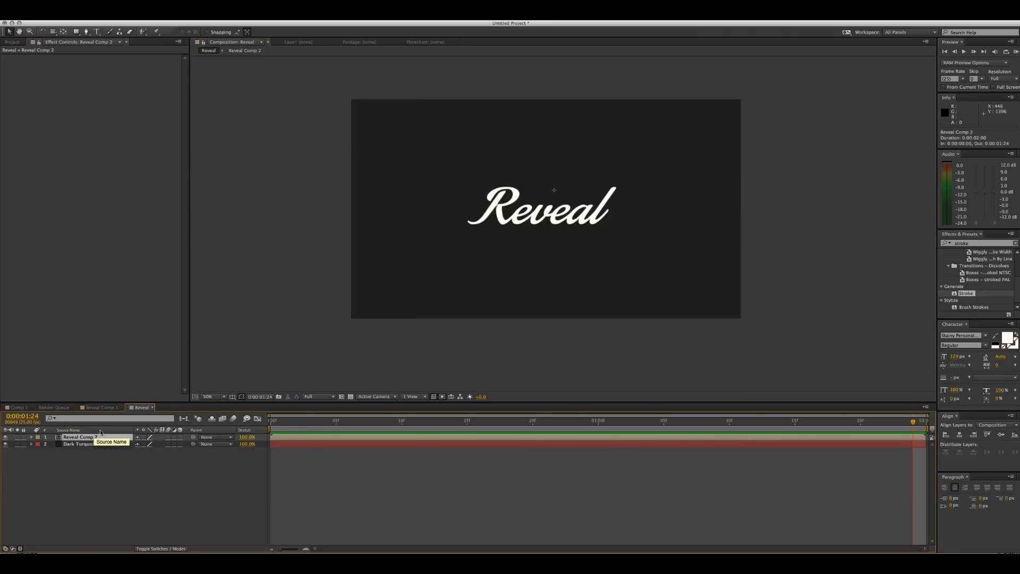
{"action": "left_click", "coordinate": [122, 466]}
{"action": "double_click", "coordinate": [116, 436]}
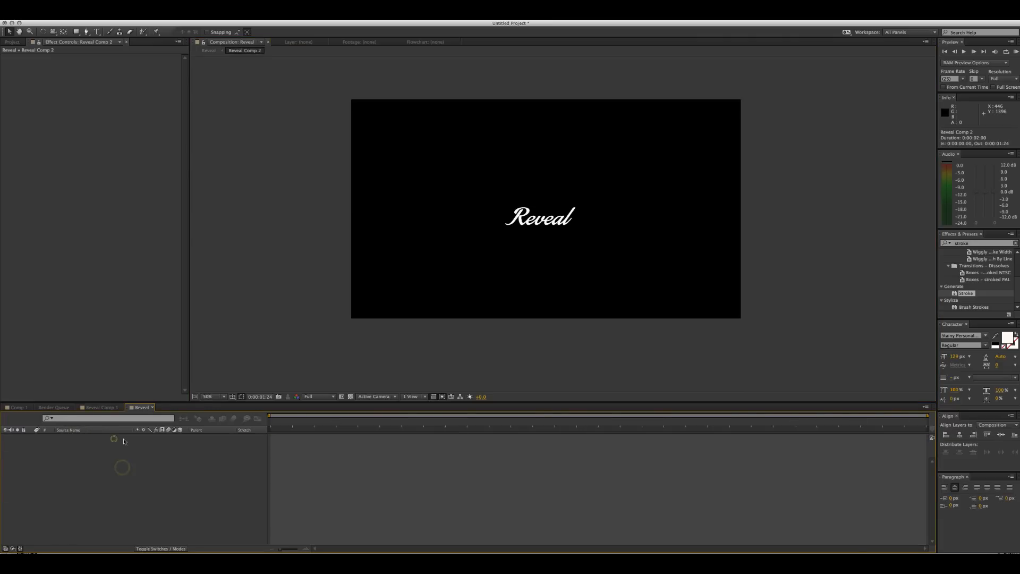
{"action": "left_click", "coordinate": [85, 437]}
{"action": "key", "text": "u"}
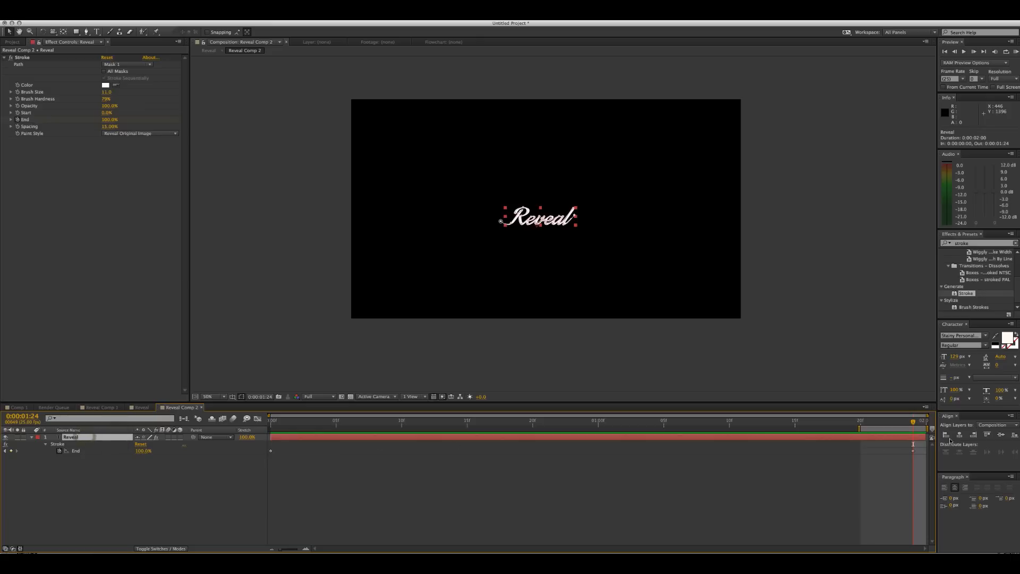
{"action": "left_click_drag", "start_coordinate": [893, 428], "coordinate": [927, 428]}
Apply Easy Ease to both Stroke End keyframes of the Reveal layer
{"action": "left_click_drag", "start_coordinate": [920, 463], "coordinate": [269, 443]}
{"action": "right_click", "coordinate": [271, 451]}
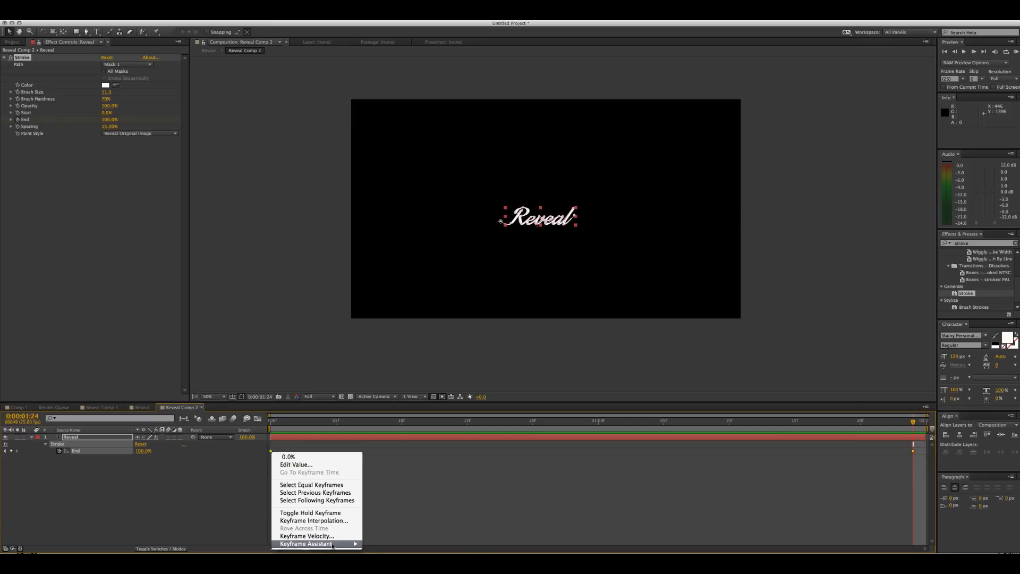
{"action": "mouse_move", "coordinate": [333, 544]}
{"action": "left_click", "coordinate": [425, 507]}
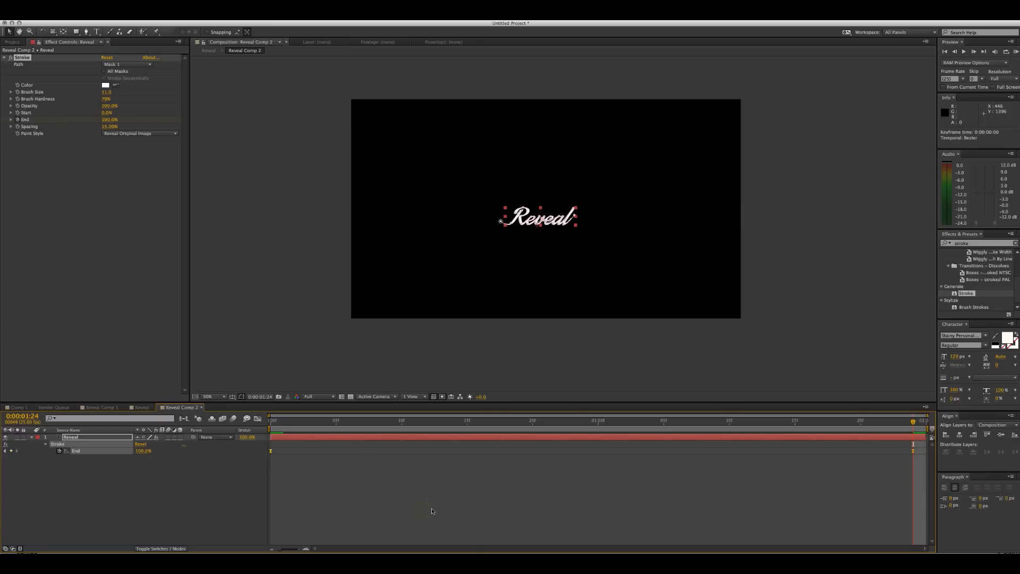
Preview the eased animation in the precomposition and in the main Reveal composition
{"action": "key", "text": "KP_0"}
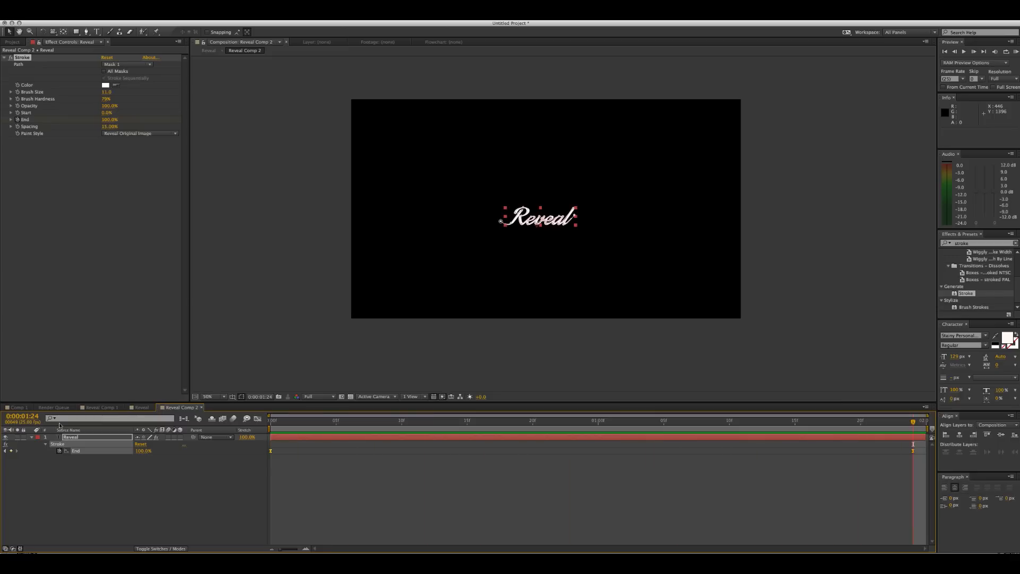
{"action": "left_click", "coordinate": [139, 408]}
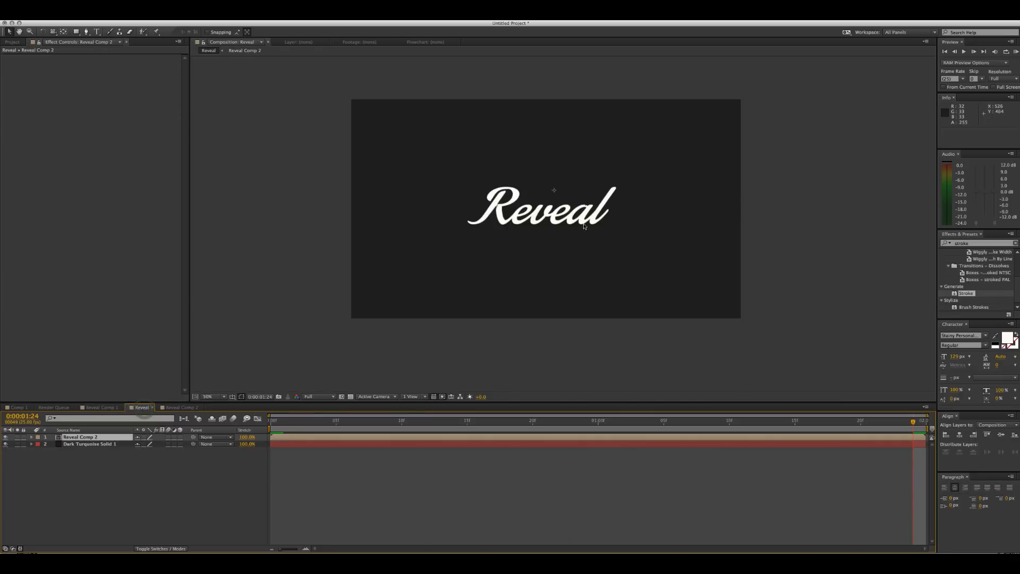
{"action": "key", "text": "KP_0"}
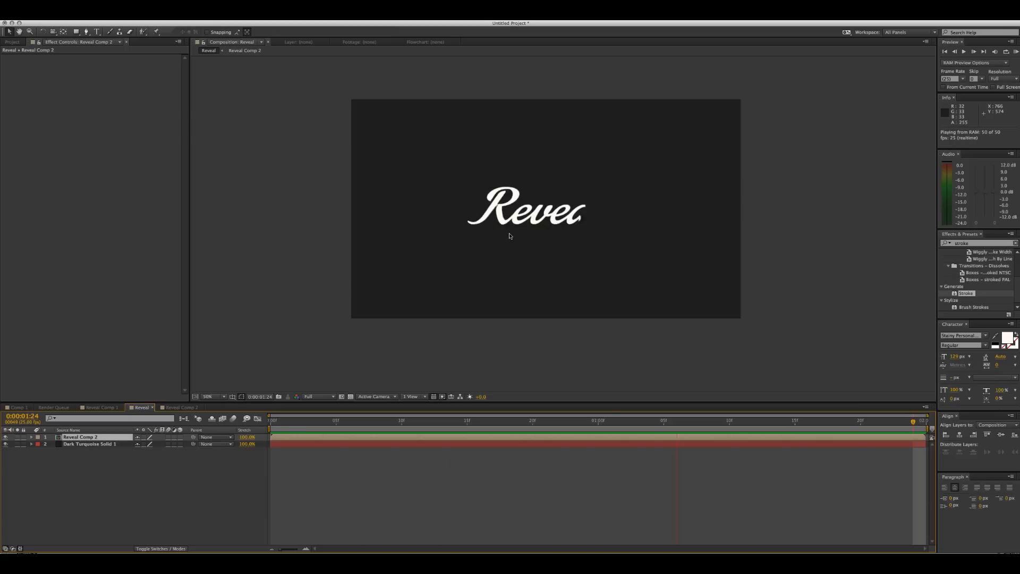
Stop the preview and set the Reveal composition's duration to 0:00:05:00
{"action": "key", "text": "space"}
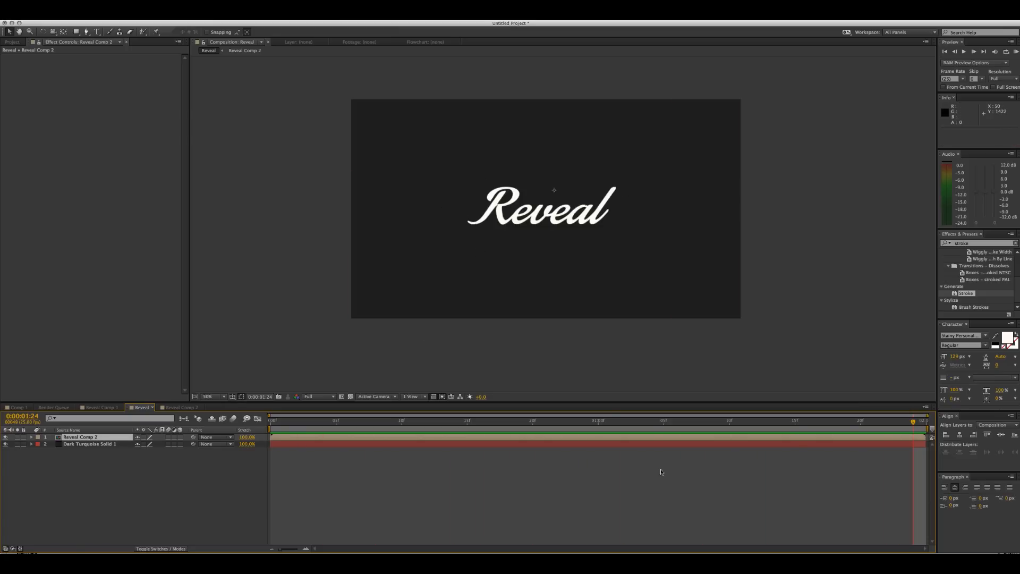
{"action": "left_click", "coordinate": [111, 20]}
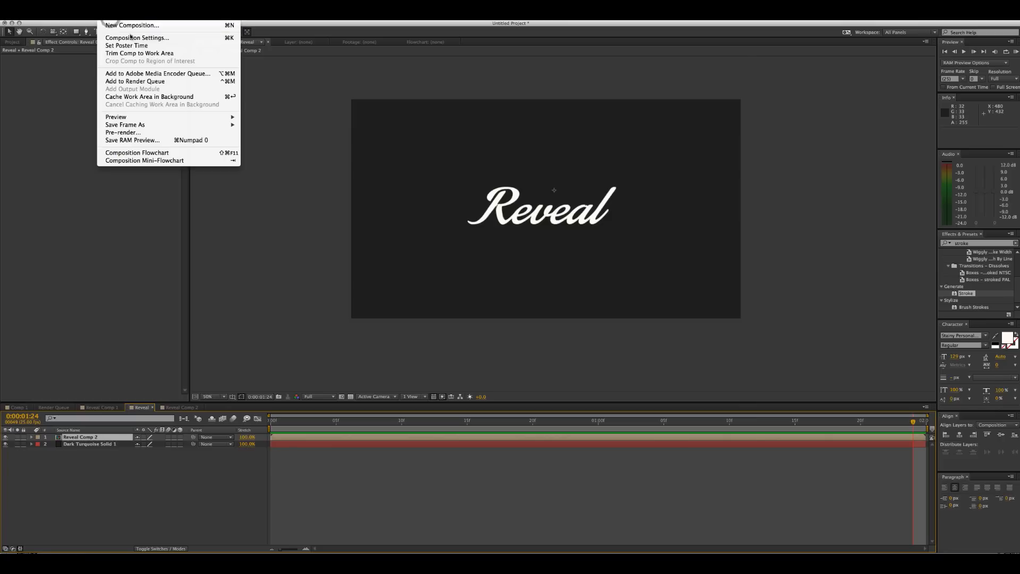
{"action": "left_click", "coordinate": [133, 37]}
{"action": "left_click", "coordinate": [429, 303]}
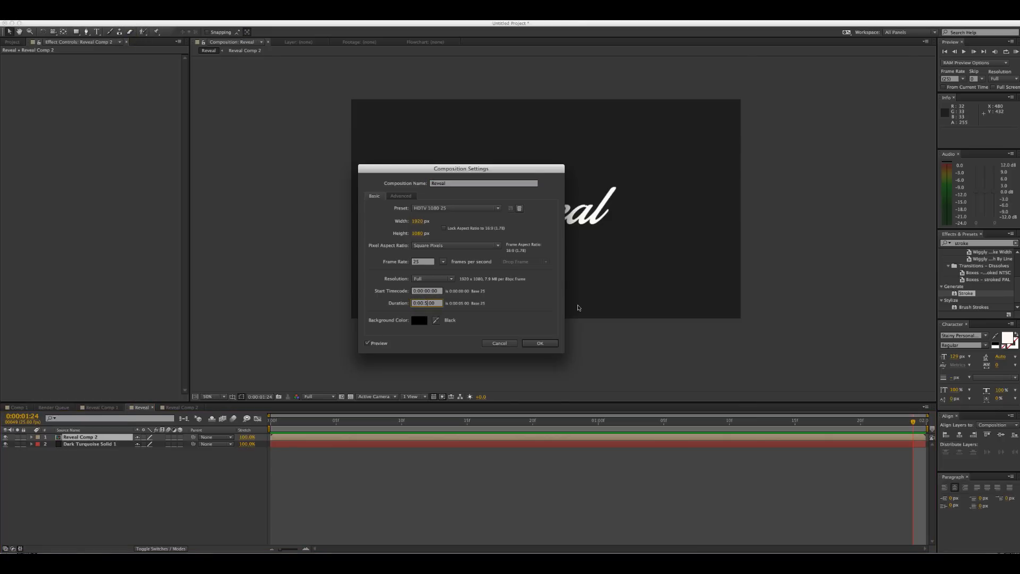
{"action": "left_click", "coordinate": [539, 343]}
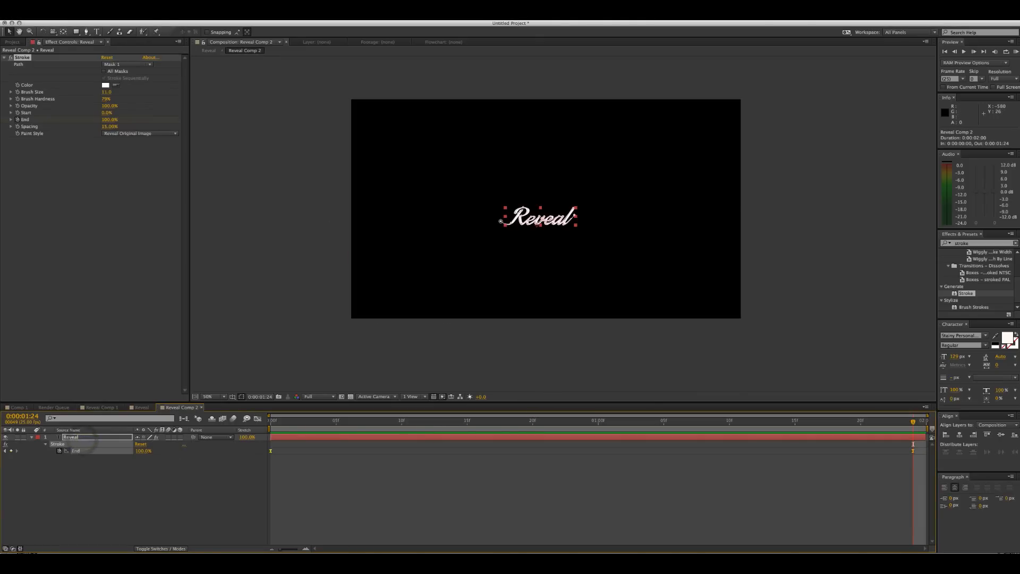
Set the duration of the Reveal Comp 2 precomposition to 0:00:05:00
{"action": "left_click", "coordinate": [88, 15]}
{"action": "mouse_move", "coordinate": [120, 15]}
{"action": "left_click", "coordinate": [127, 39]}
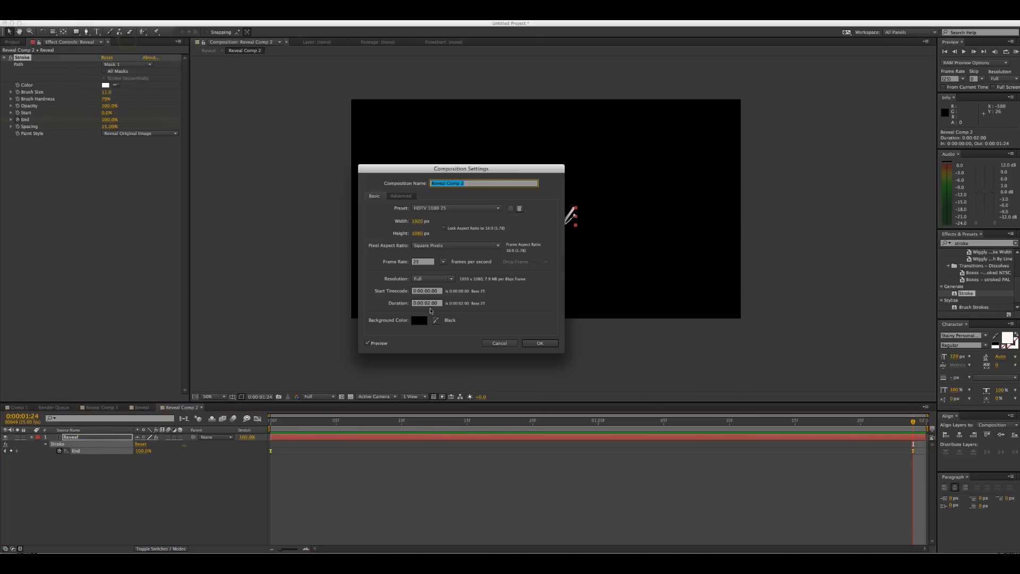
{"action": "left_click", "coordinate": [433, 303]}
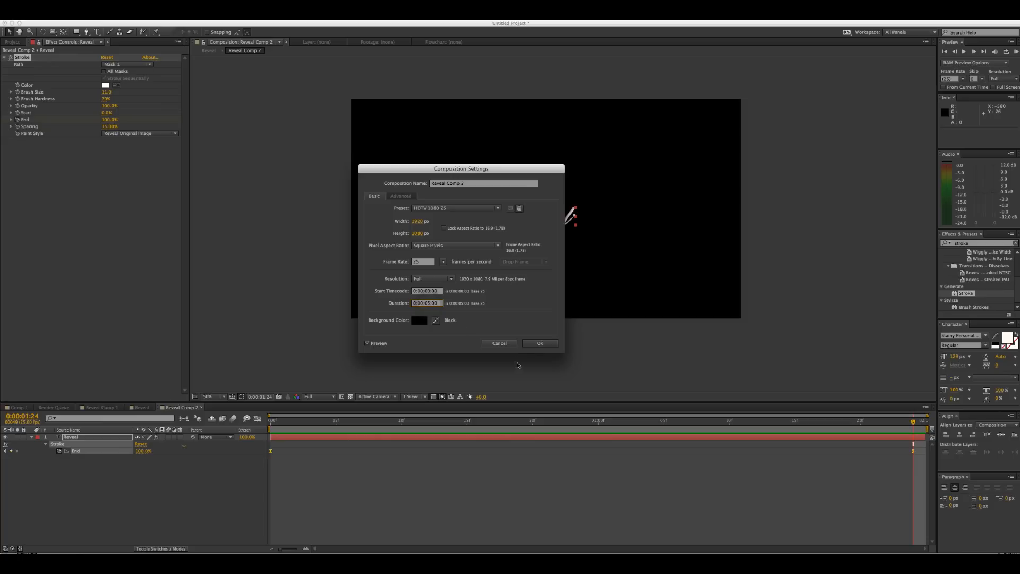
{"action": "left_click", "coordinate": [533, 343]}
Extend the Reveal layer to the end of Reveal Comp 2 and move its last Stroke End keyframe to 0:00:04:00
{"action": "left_click", "coordinate": [158, 448]}
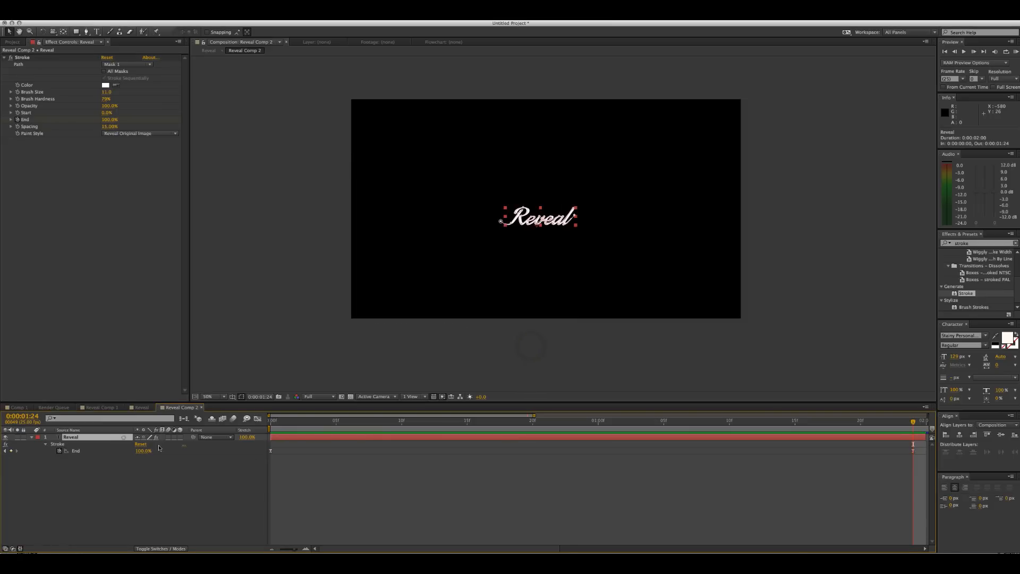
{"action": "scroll", "coordinate": [471, 467], "scroll_direction": "down", "scroll_amount": 5}
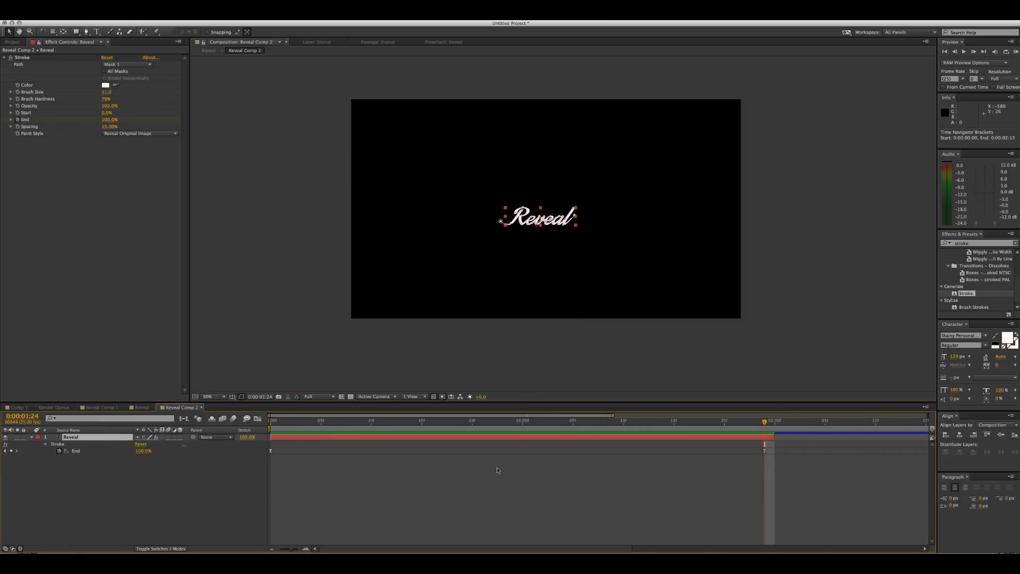
{"action": "scroll", "coordinate": [510, 462], "scroll_direction": "down", "scroll_amount": 4}
{"action": "left_click_drag", "start_coordinate": [537, 438], "coordinate": [926, 439]}
{"action": "left_click_drag", "start_coordinate": [529, 452], "coordinate": [817, 450]}
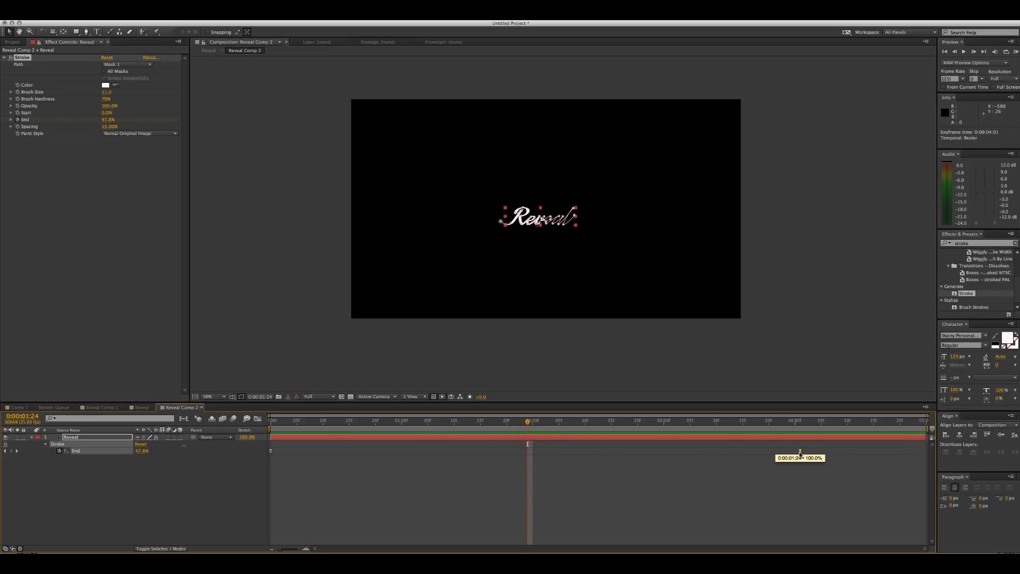
{"action": "left_click_drag", "start_coordinate": [796, 454], "coordinate": [797, 454]}
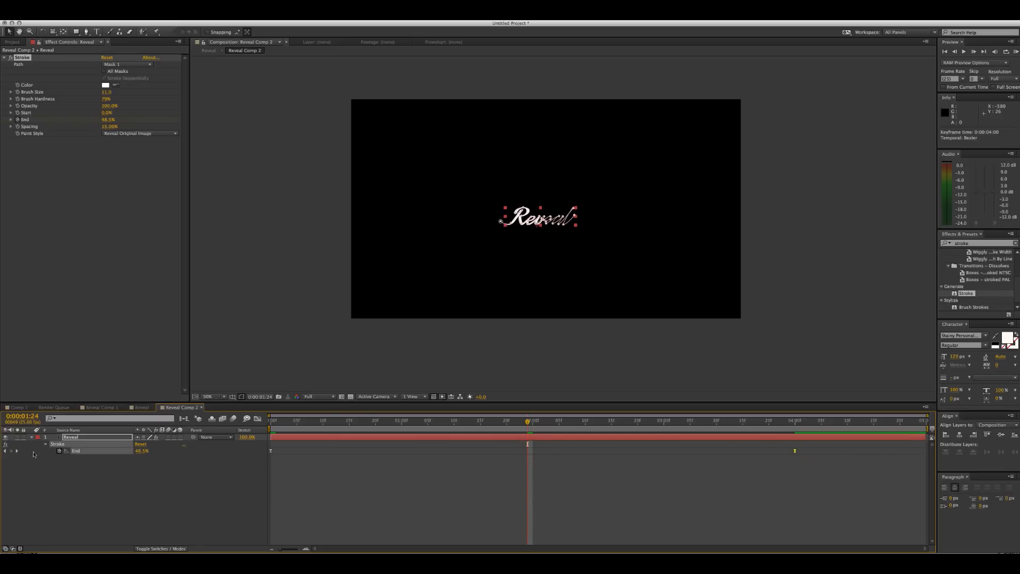
In the Reveal composition, extend the Reveal Comp 2 and Dark Turquoise Solid 1 layers to the end of the timeline and preview the animation
{"action": "left_click", "coordinate": [142, 408]}
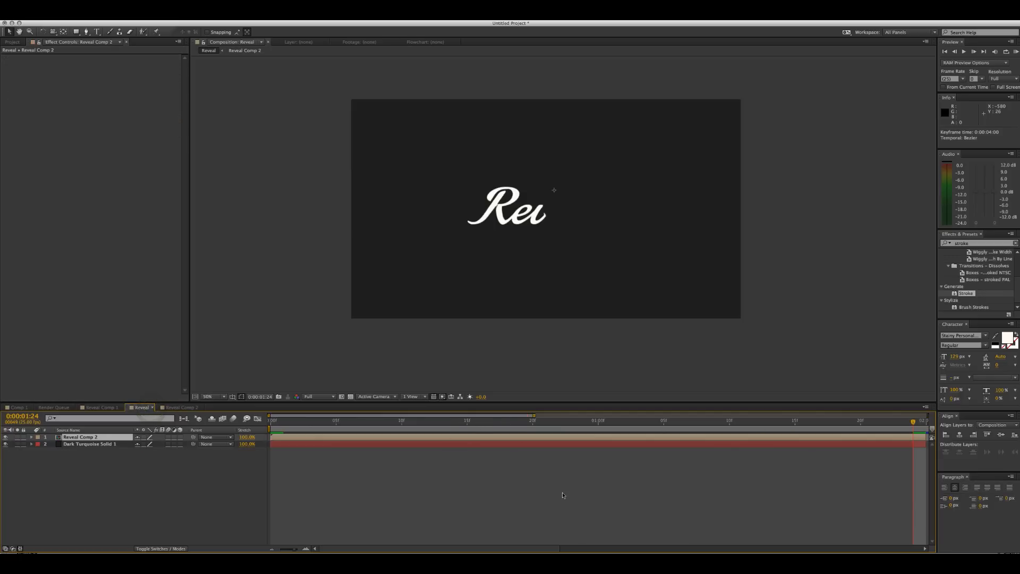
{"action": "scroll", "coordinate": [831, 473], "scroll_direction": "down", "scroll_amount": 10}
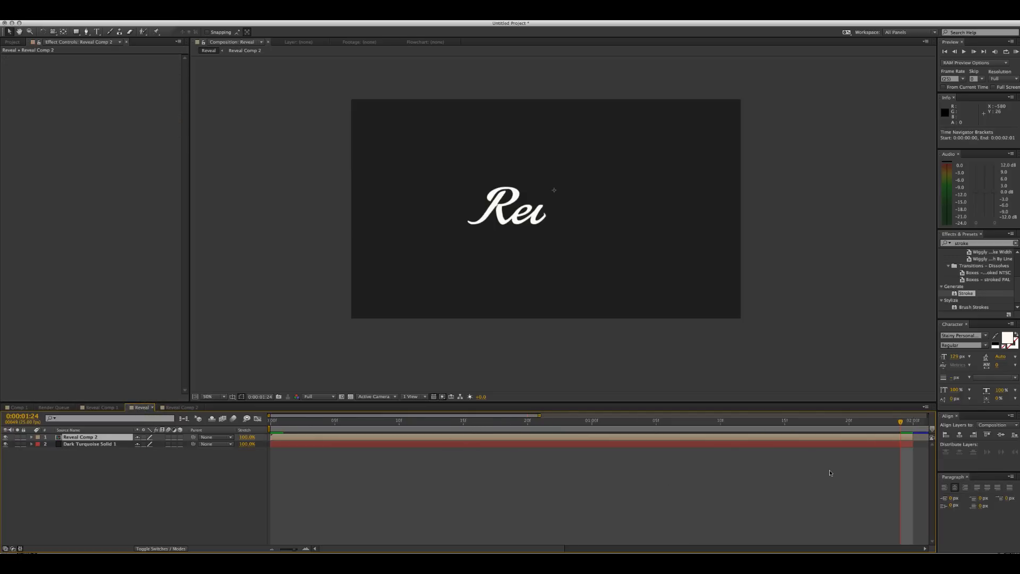
{"action": "left_click", "coordinate": [503, 437]}
{"action": "left_click", "coordinate": [513, 445], "text": "shift"}
{"action": "left_click_drag", "start_coordinate": [535, 437], "coordinate": [928, 440]}
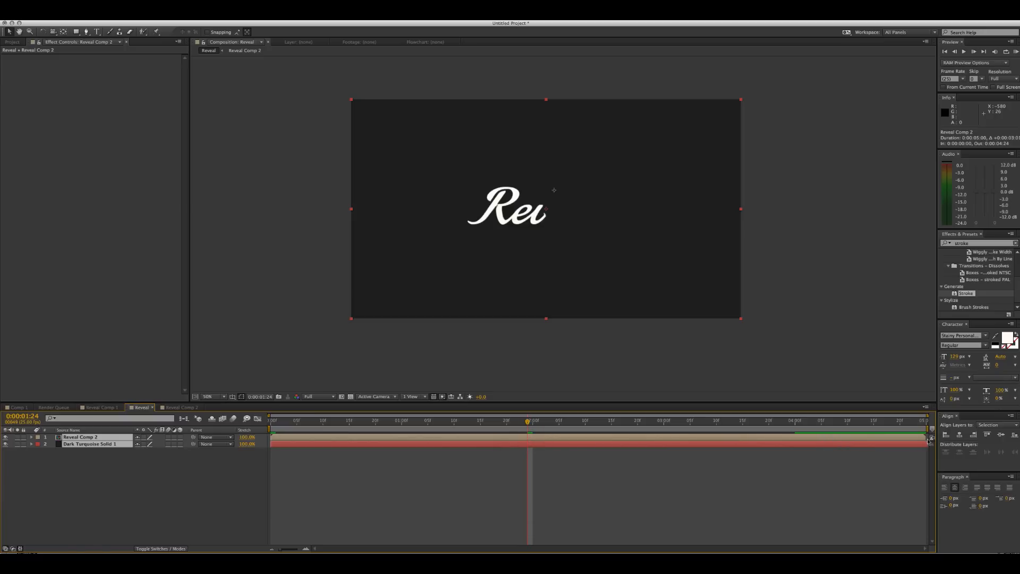
{"action": "key", "text": "KP_0"}
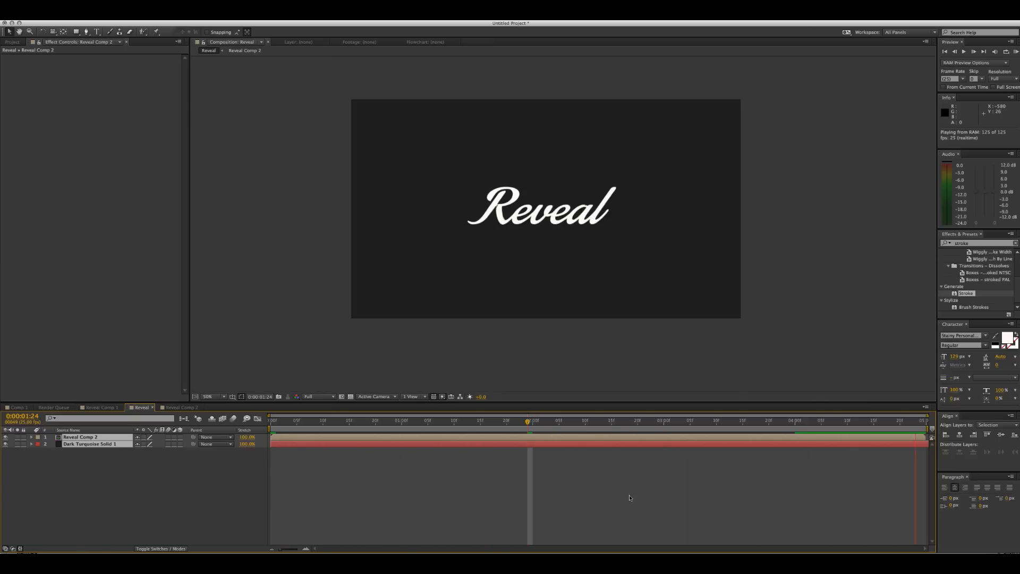
{"action": "left_click", "coordinate": [192, 513]}
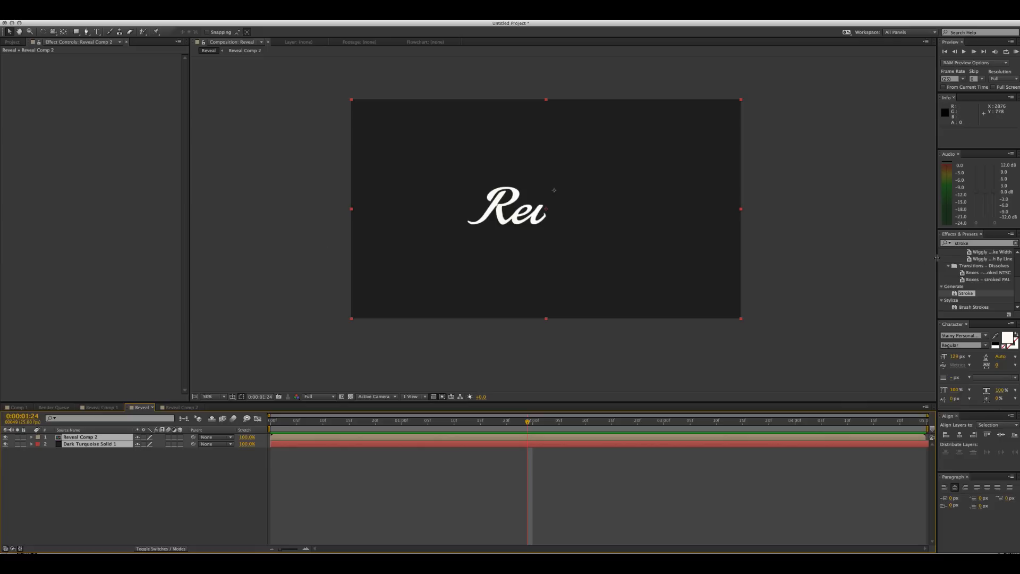
Open Reveal Comp 2 and check the Stroke effect's Path options, keeping Mask 1, then deselect the Reveal layer
{"action": "left_click", "coordinate": [86, 470]}
{"action": "double_click", "coordinate": [97, 436]}
{"action": "left_click", "coordinate": [136, 64]}
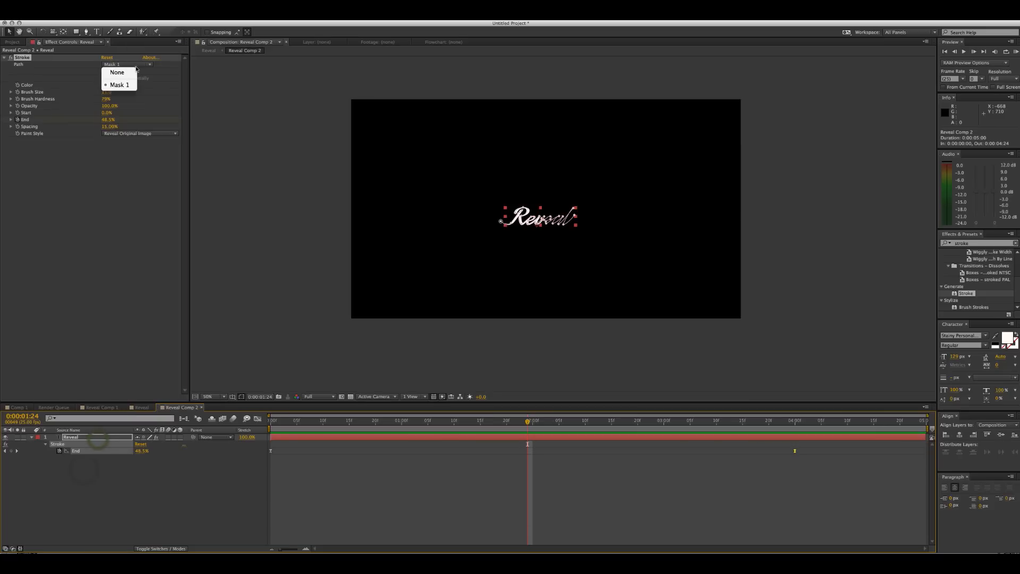
{"action": "left_click", "coordinate": [121, 84]}
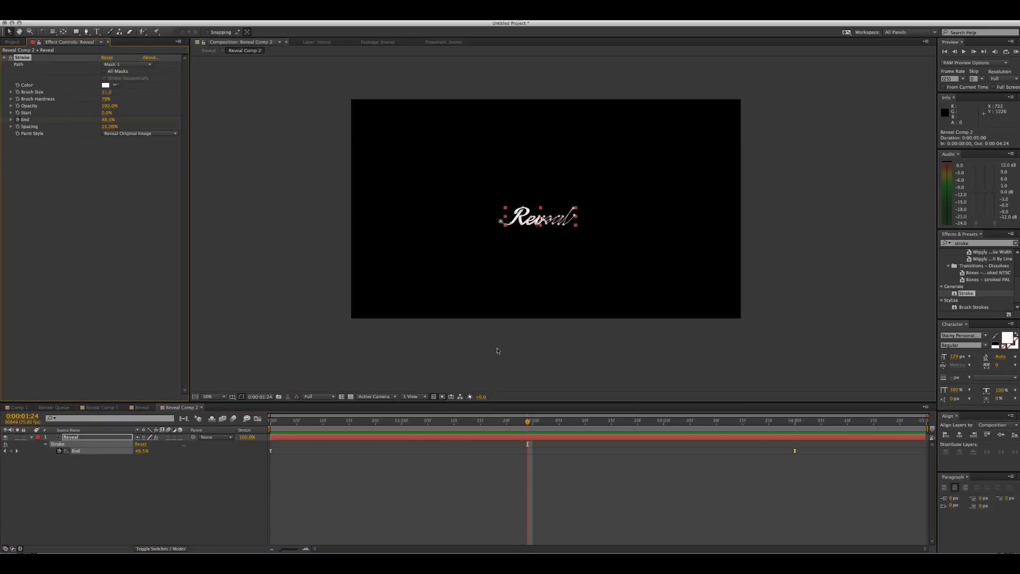
{"action": "left_click", "coordinate": [414, 374]}
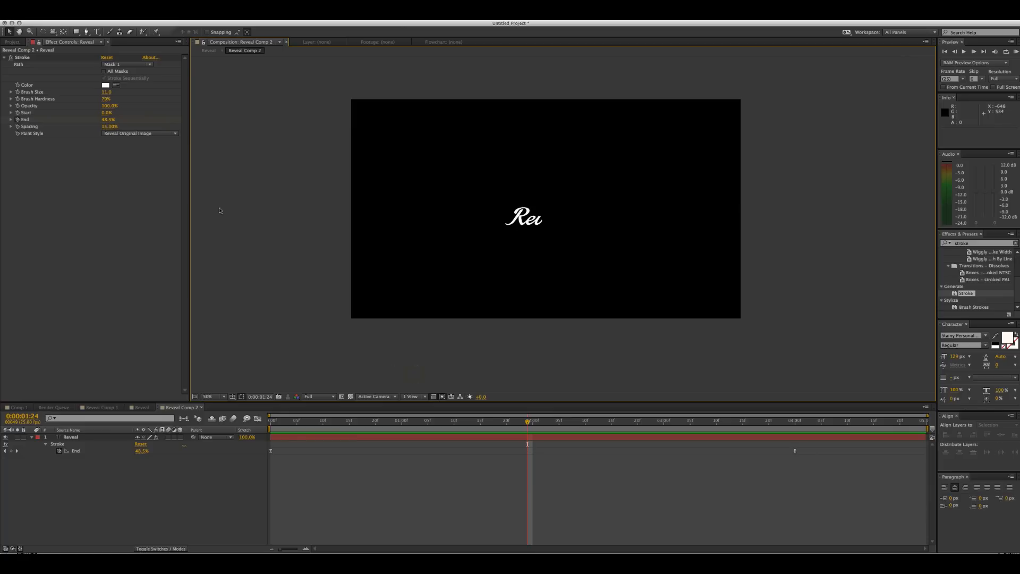